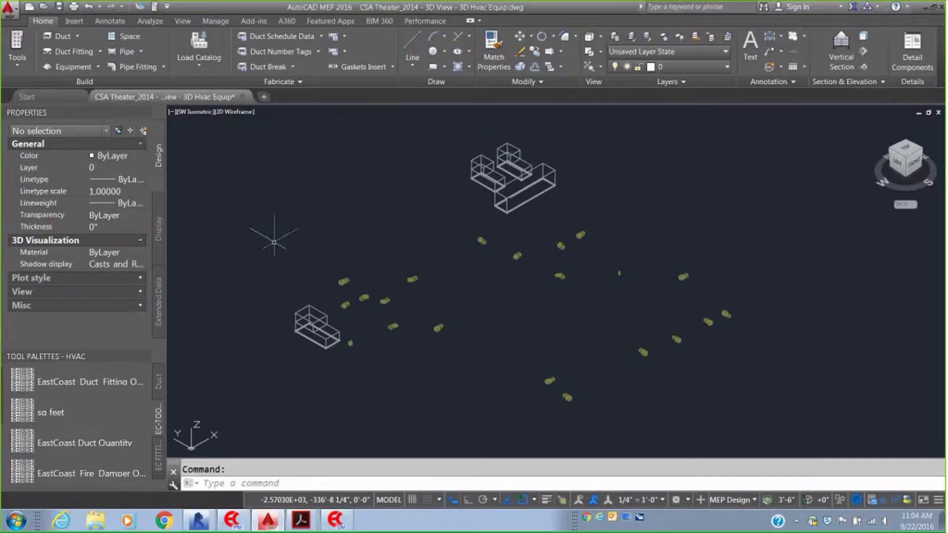
Review the Duct Fabrication Preferences for the rectangular duct and fitting types, and close them.
{"action": "left_click", "coordinate": [298, 83]}
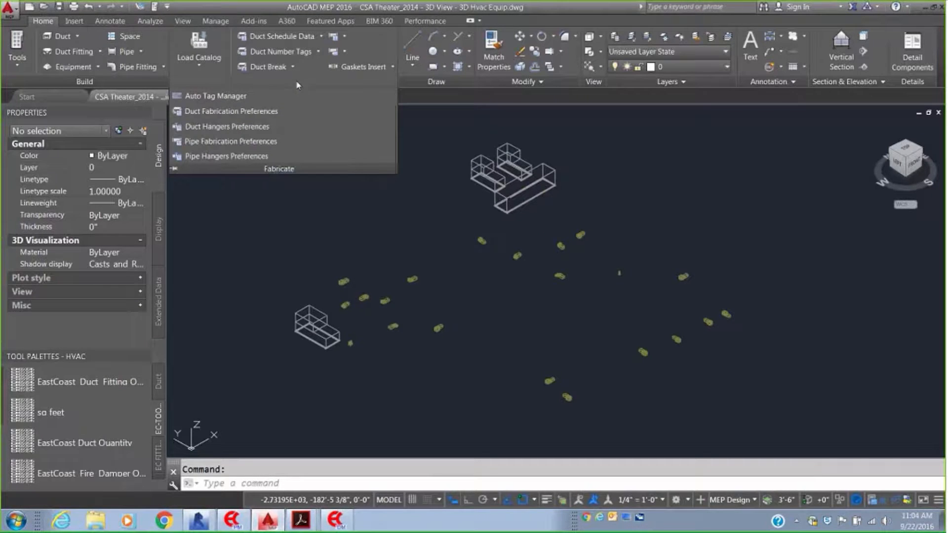
{"action": "left_click", "coordinate": [213, 112]}
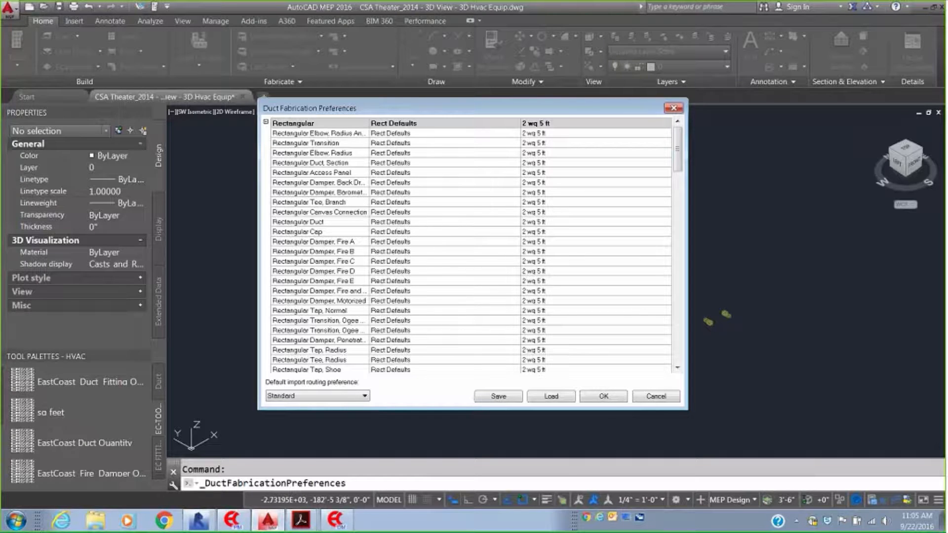
{"action": "left_click", "coordinate": [605, 397]}
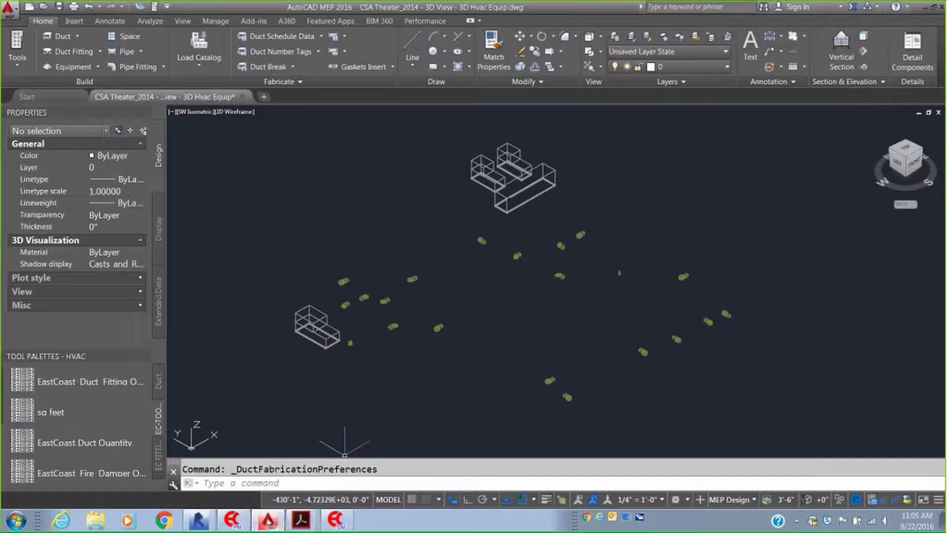
Switch to Revit and turn off the Return Air, Supply Air, Domestic Hot Water, Domestic Cold Water and Sanitary filters in the 3D Hvac view.
{"action": "left_click", "coordinate": [200, 521]}
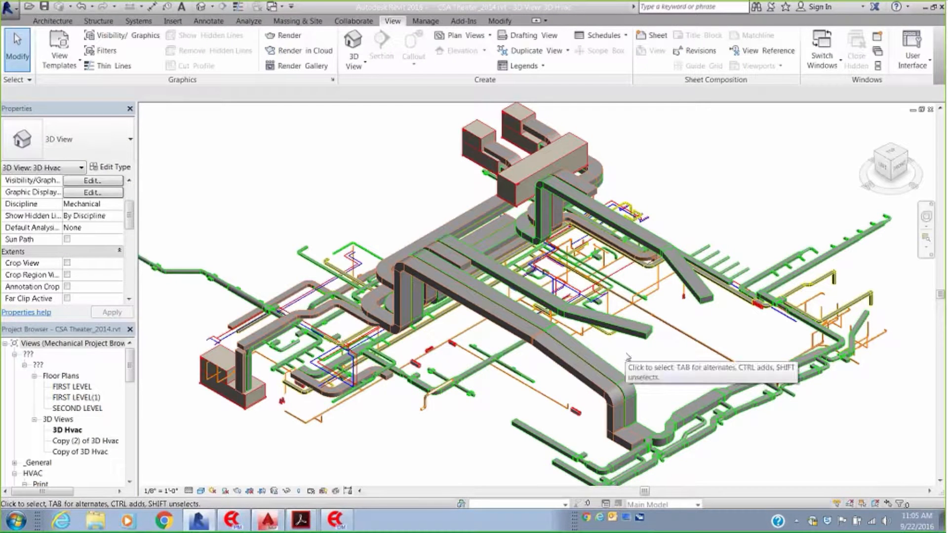
{"action": "scroll", "coordinate": [670, 355], "scroll_direction": "down", "scroll_amount": 1}
{"action": "middle_click_drag", "start_coordinate": [670, 355], "coordinate": [647, 342]}
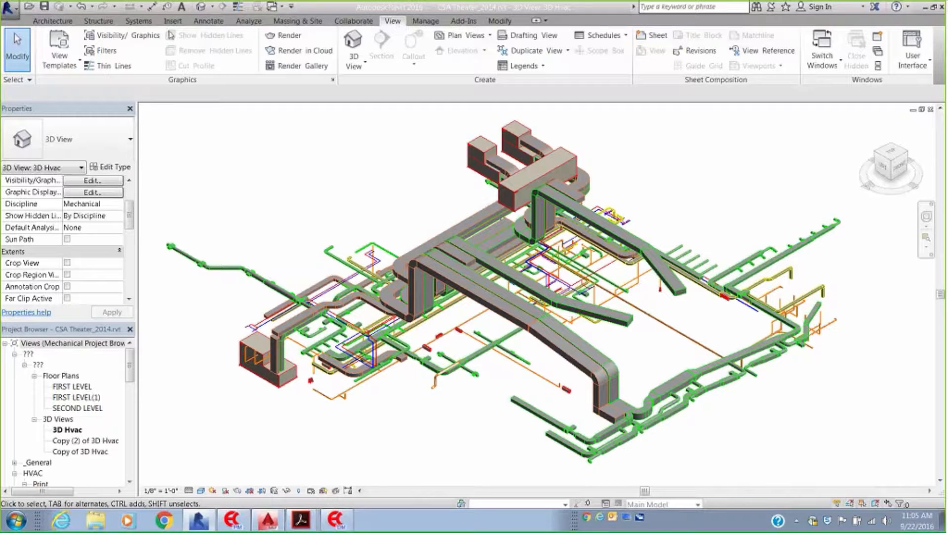
{"action": "left_click", "coordinate": [104, 37]}
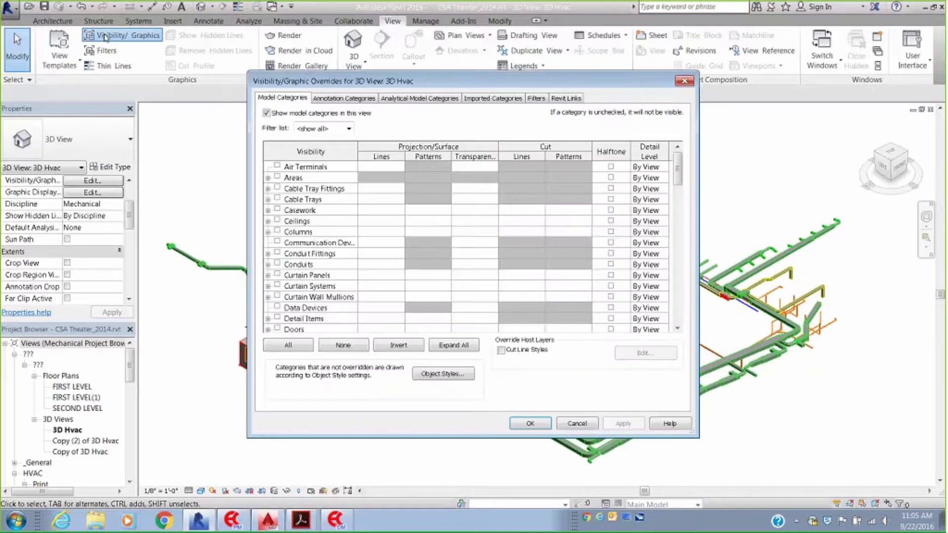
{"action": "left_click", "coordinate": [534, 99]}
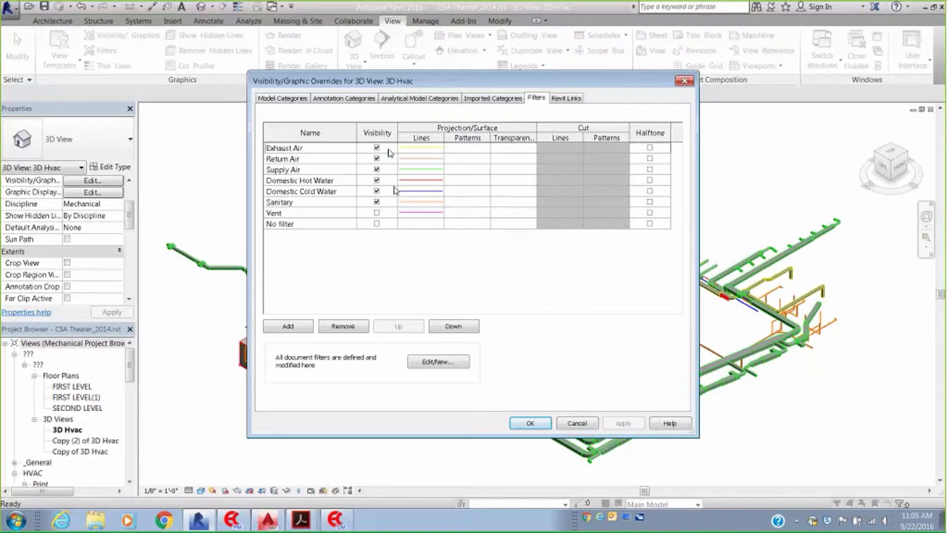
{"action": "left_click", "coordinate": [376, 158]}
{"action": "left_click", "coordinate": [377, 169]}
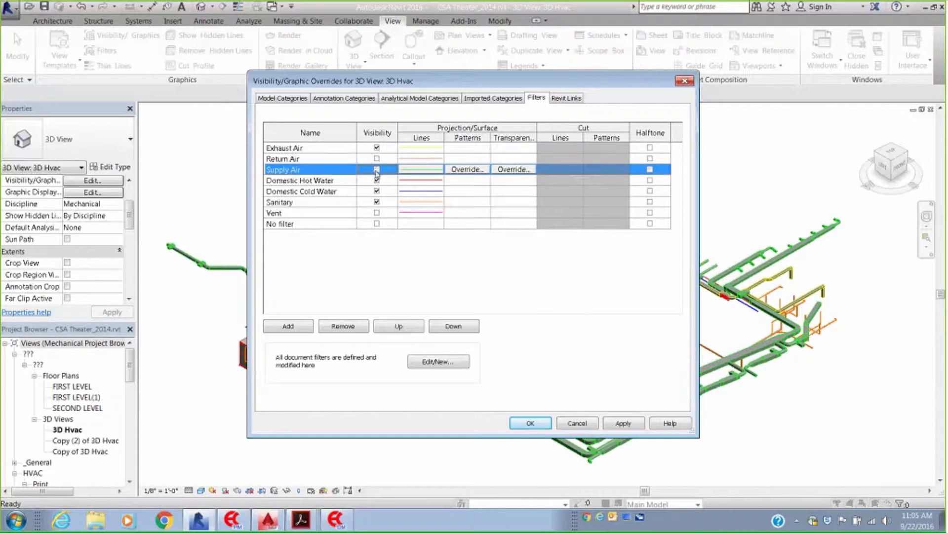
{"action": "left_click", "coordinate": [377, 180]}
{"action": "left_click", "coordinate": [377, 191]}
{"action": "left_click", "coordinate": [376, 202]}
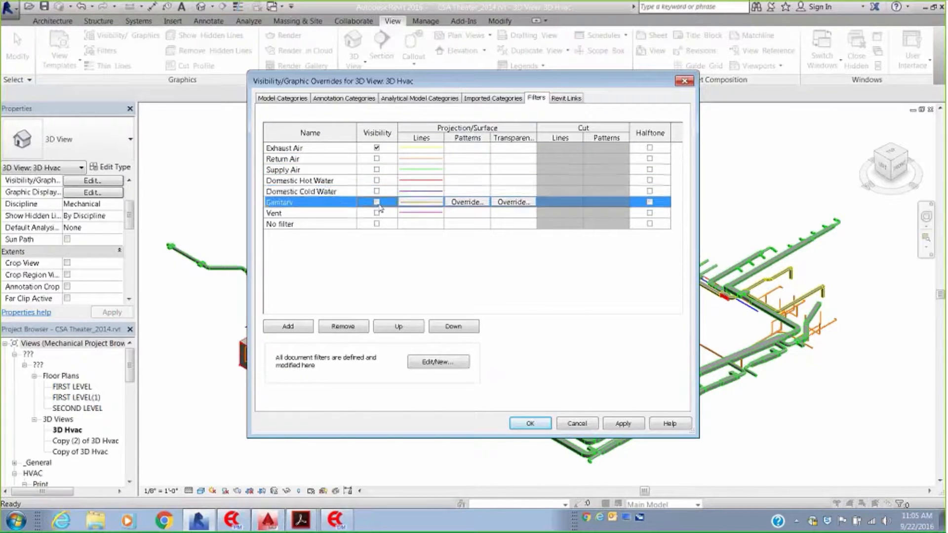
{"action": "left_click", "coordinate": [530, 423]}
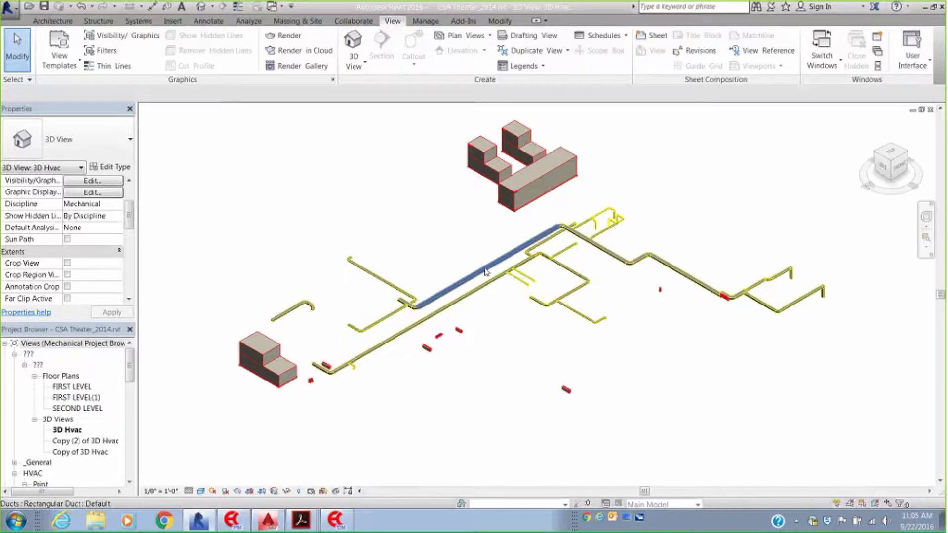
Export the entire connected upper exhaust duct network as a selection set named "EXH level 1" in the DEMO folder, and temporarily hide its elements.
{"action": "key", "text": "Tab"}
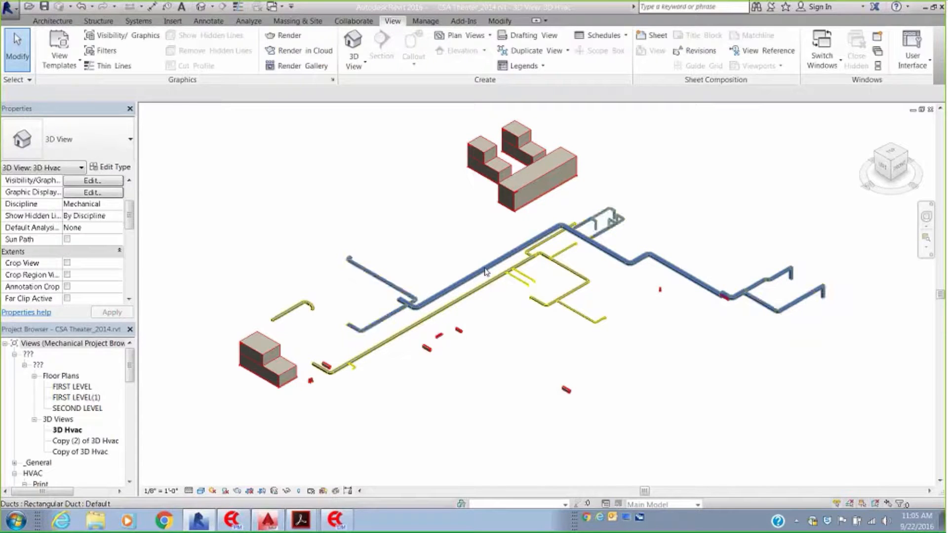
{"action": "left_click", "coordinate": [487, 271]}
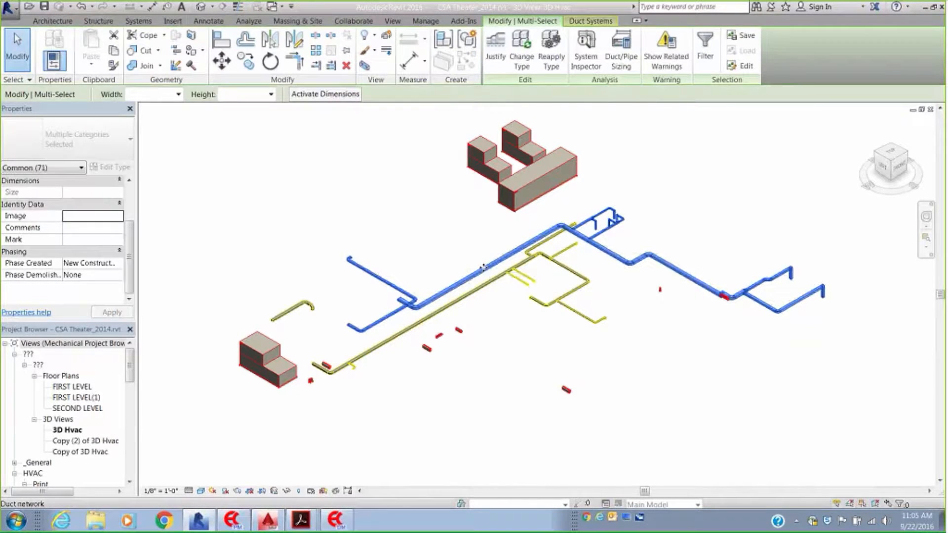
{"action": "left_click", "coordinate": [464, 20]}
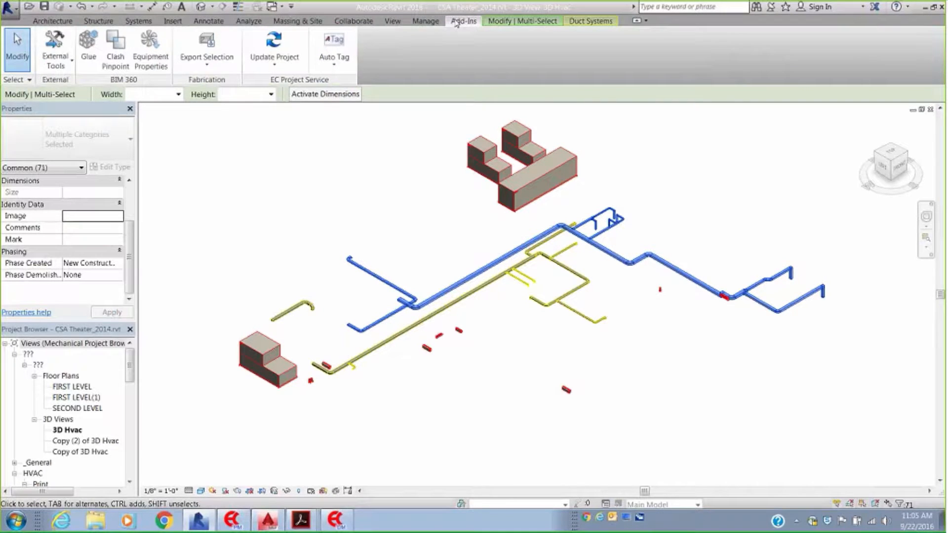
{"action": "left_click", "coordinate": [216, 67]}
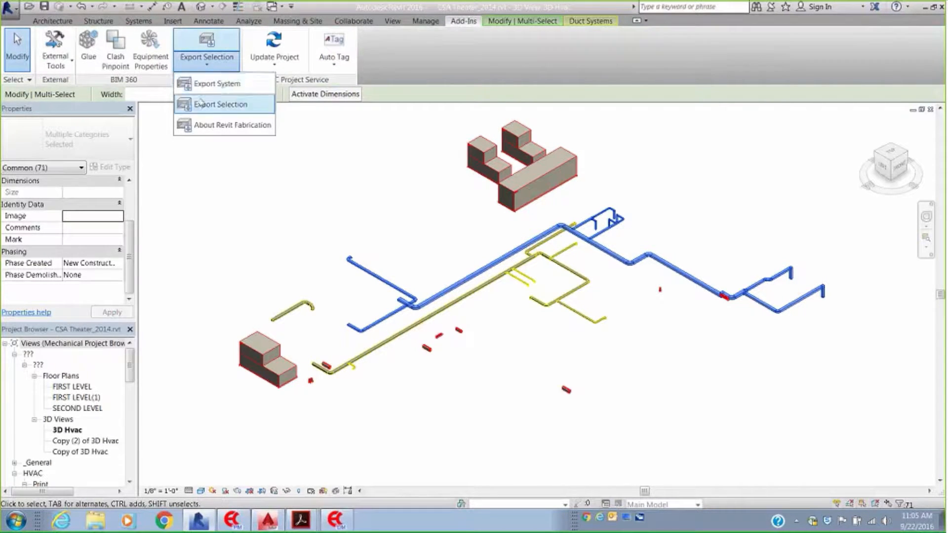
{"action": "left_click", "coordinate": [197, 103]}
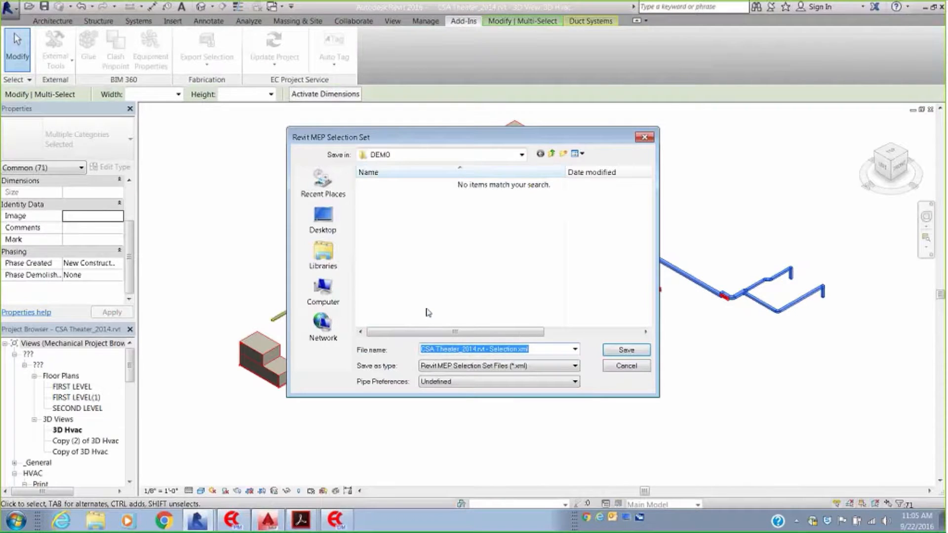
{"action": "type", "text": "EXH"}
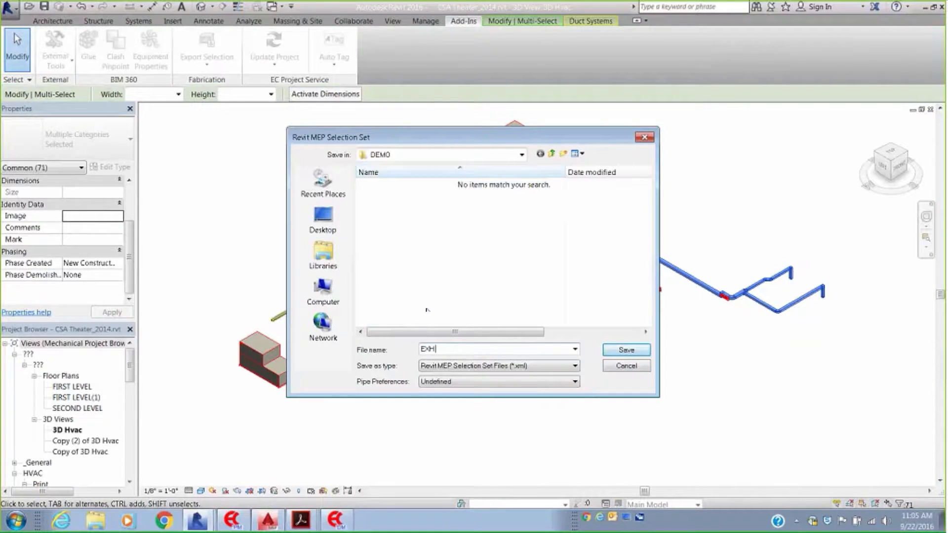
{"action": "type", "text": " level 1"}
{"action": "left_click", "coordinate": [627, 349]}
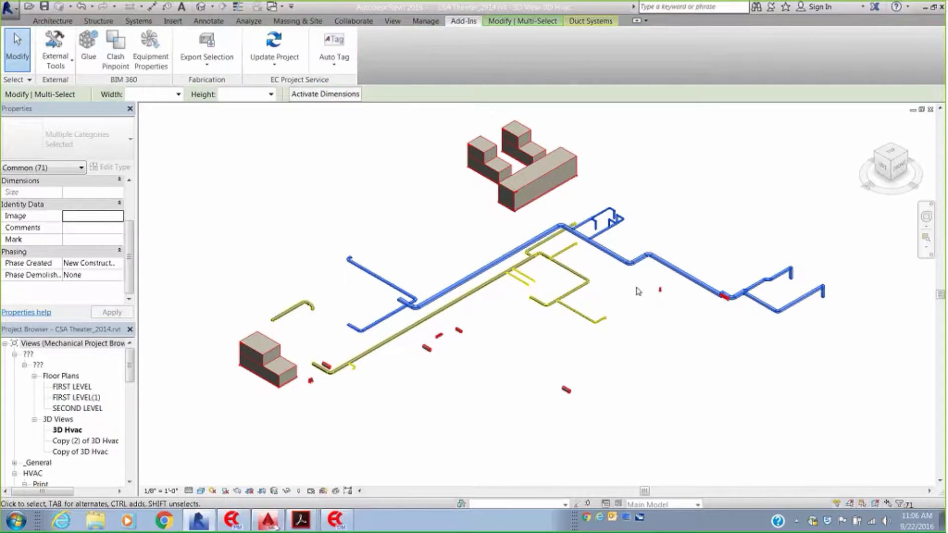
{"action": "left_click", "coordinate": [287, 491]}
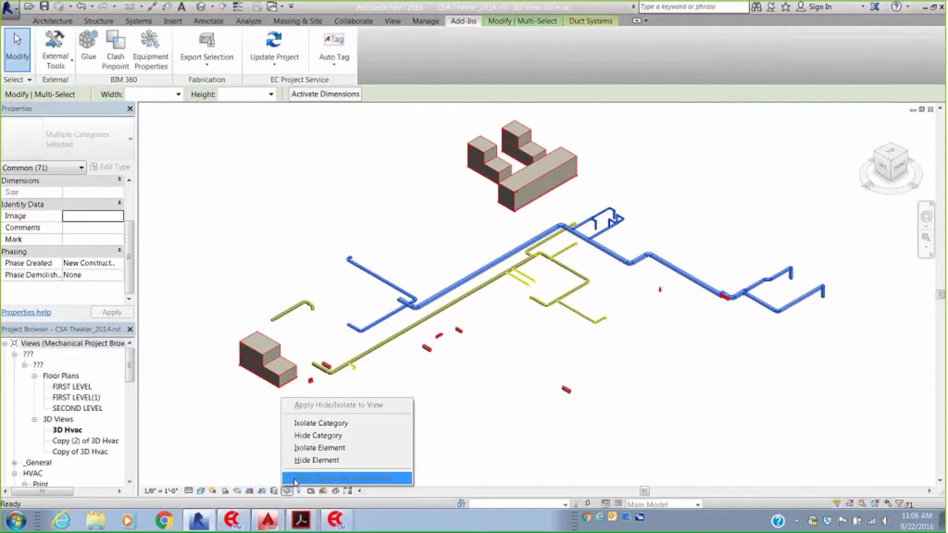
{"action": "left_click", "coordinate": [309, 461]}
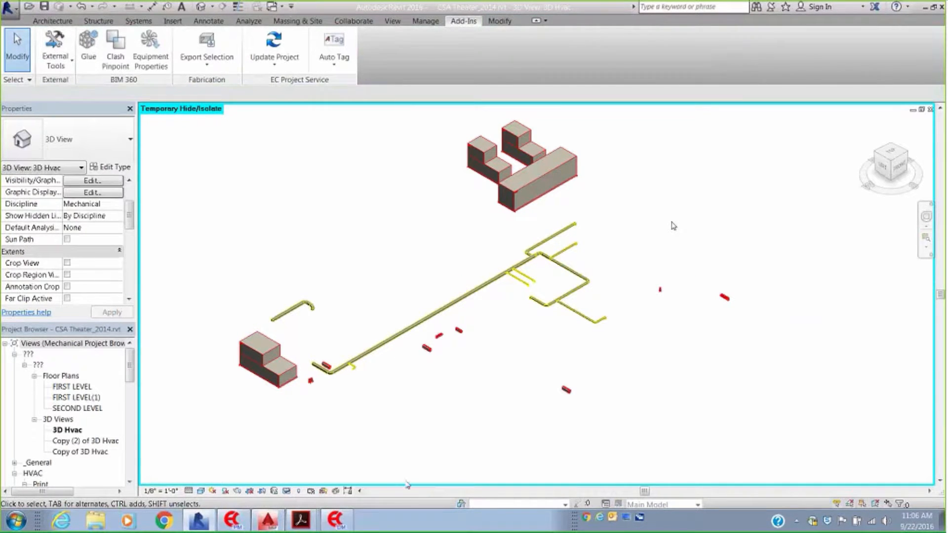
Switch to AutoCAD MEP and import the Revit MEP systems file EXH level 1.xml from the DEMO folder.
{"action": "left_click", "coordinate": [269, 521]}
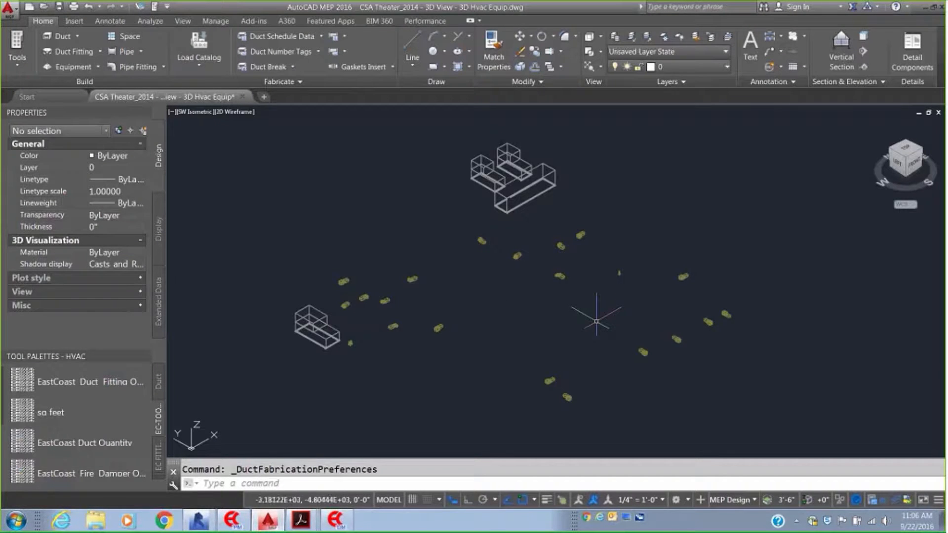
{"action": "scroll", "coordinate": [577, 303], "scroll_direction": "up", "scroll_amount": 2}
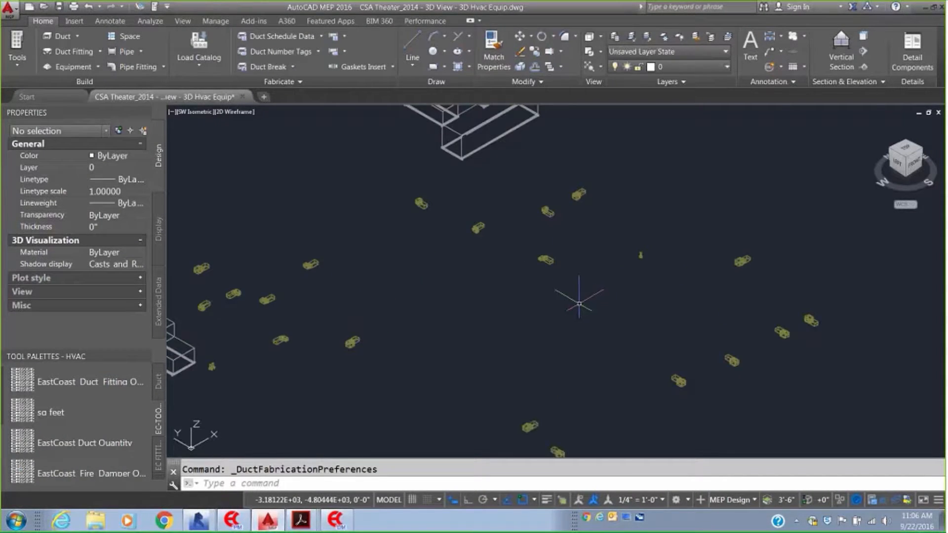
{"action": "scroll", "coordinate": [576, 304], "scroll_direction": "down", "scroll_amount": 2}
{"action": "middle_click_drag", "start_coordinate": [572, 303], "coordinate": [573, 303]}
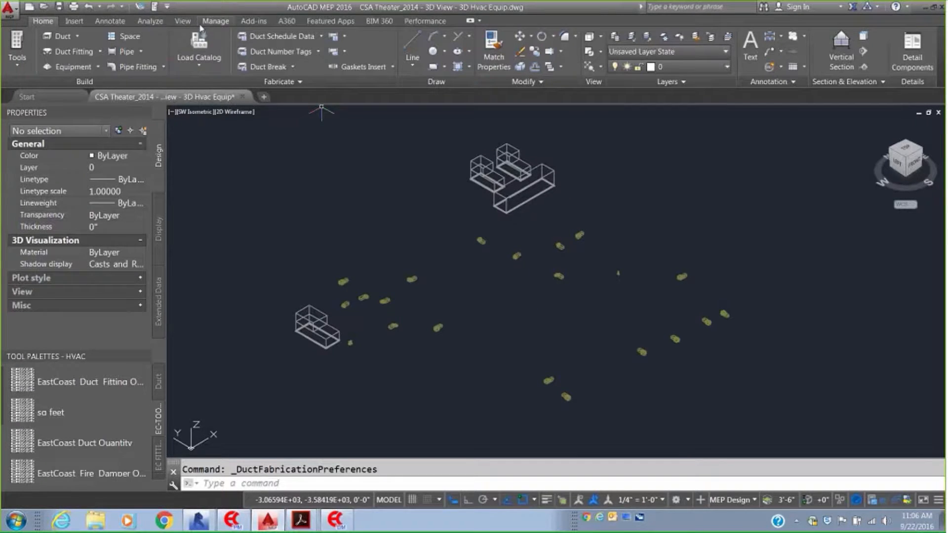
{"action": "left_click", "coordinate": [75, 20]}
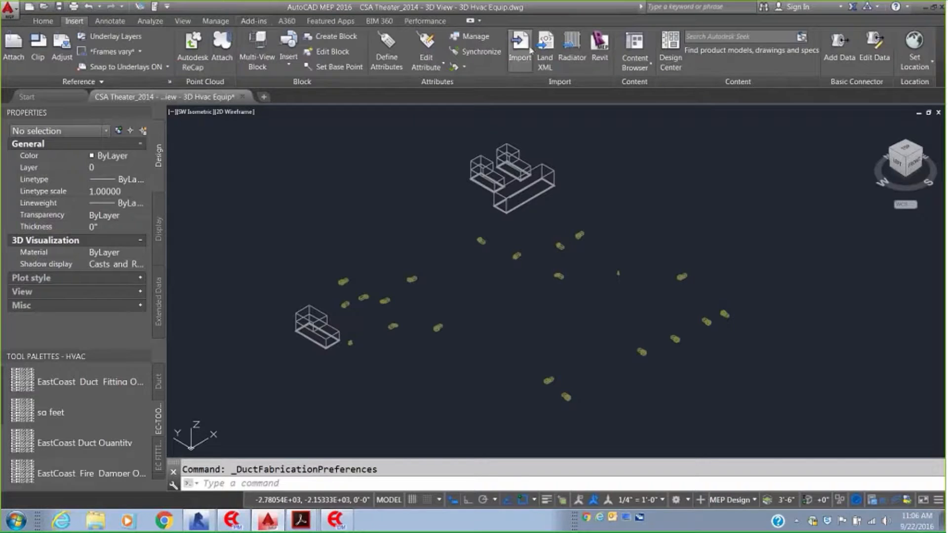
{"action": "left_click", "coordinate": [603, 44]}
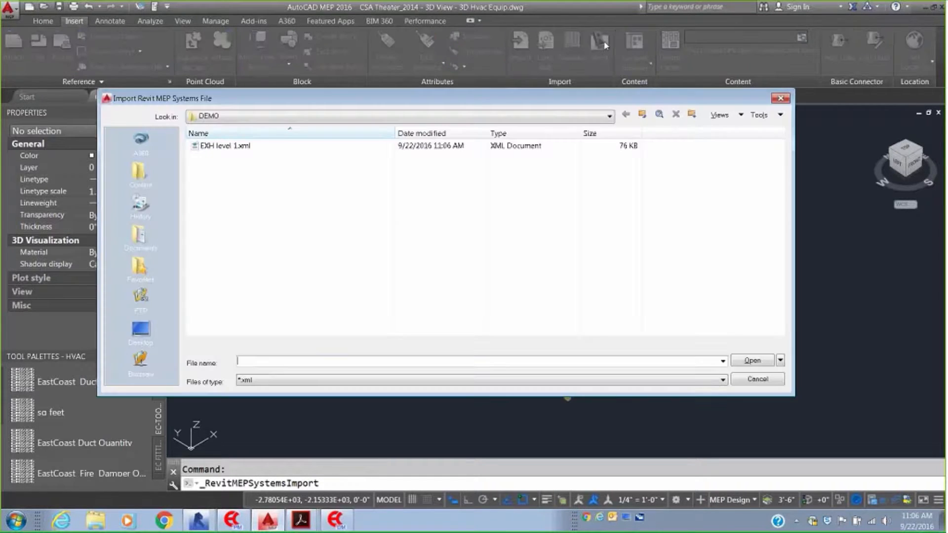
{"action": "left_click", "coordinate": [221, 146]}
{"action": "left_click", "coordinate": [221, 146]}
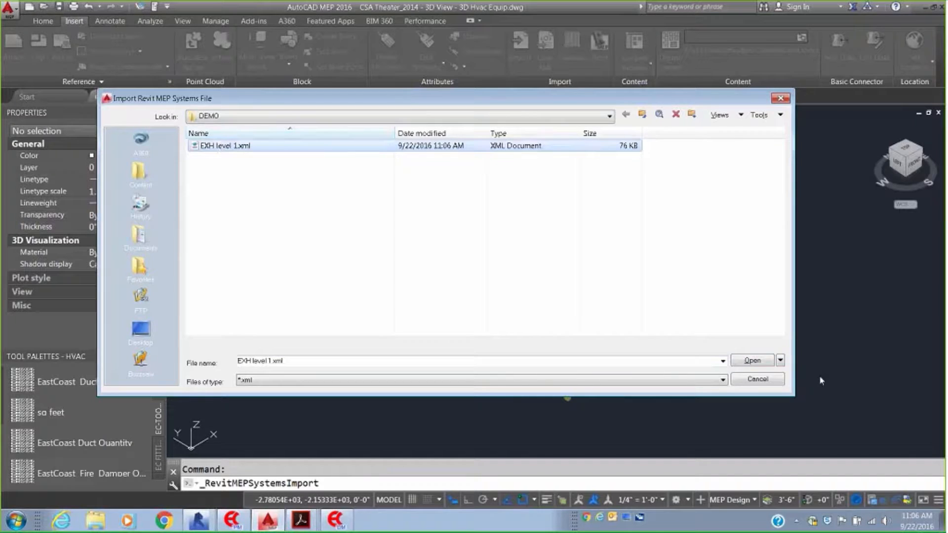
{"action": "left_click", "coordinate": [737, 362]}
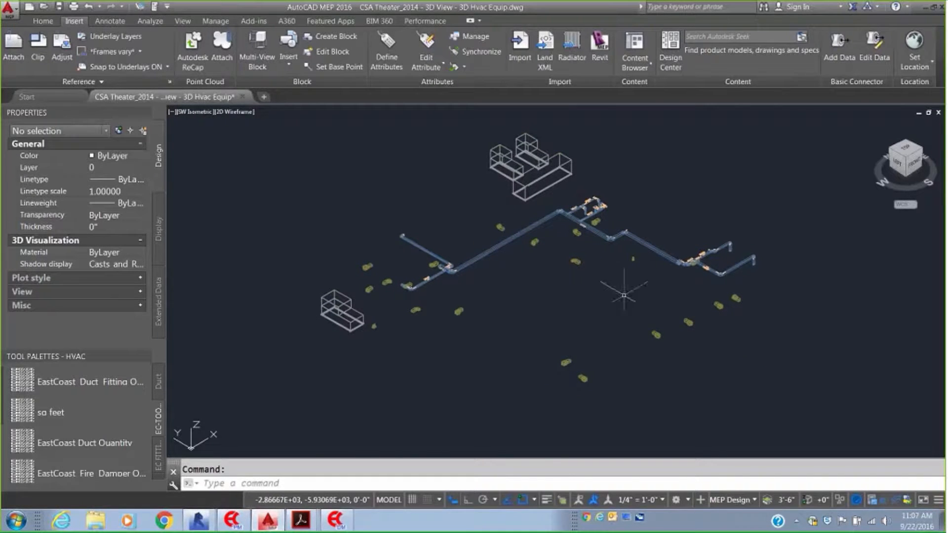
Run Duct Break on the whole imported exhaust duct network to split its straight runs into fabrication sections.
{"action": "scroll", "coordinate": [623, 289], "scroll_direction": "up", "scroll_amount": 4}
{"action": "scroll", "coordinate": [615, 272], "scroll_direction": "down", "scroll_amount": 1}
{"action": "middle_click_drag", "start_coordinate": [614, 272], "coordinate": [612, 289]}
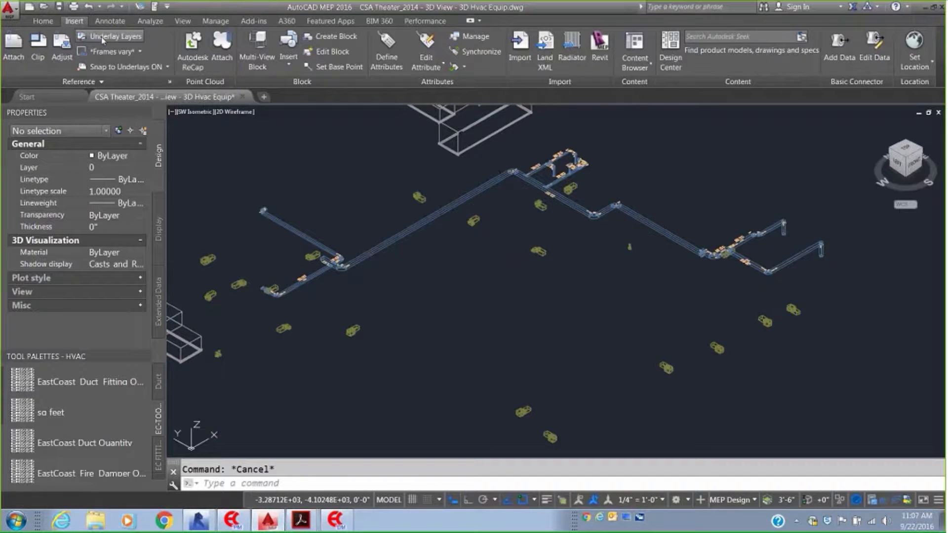
{"action": "left_click", "coordinate": [39, 21]}
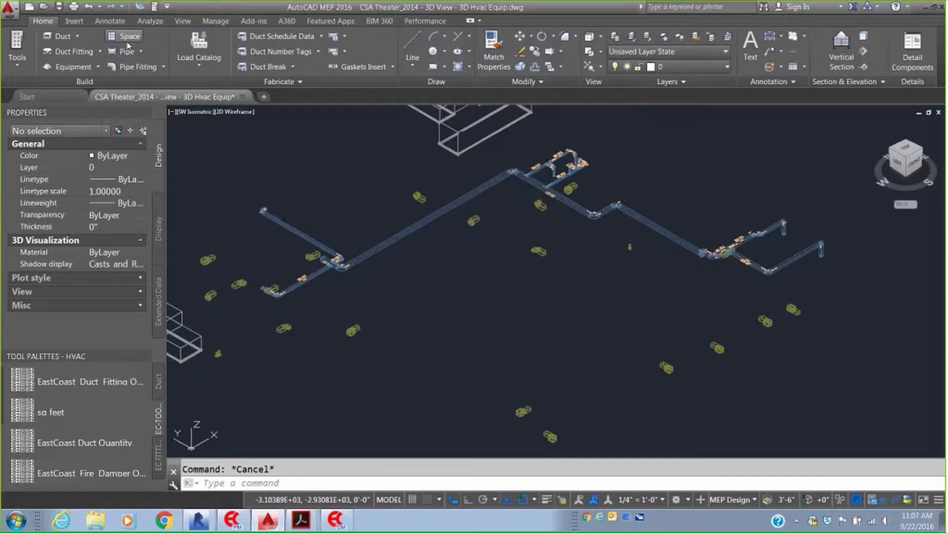
{"action": "left_click", "coordinate": [270, 67]}
{"action": "left_click", "coordinate": [865, 421]}
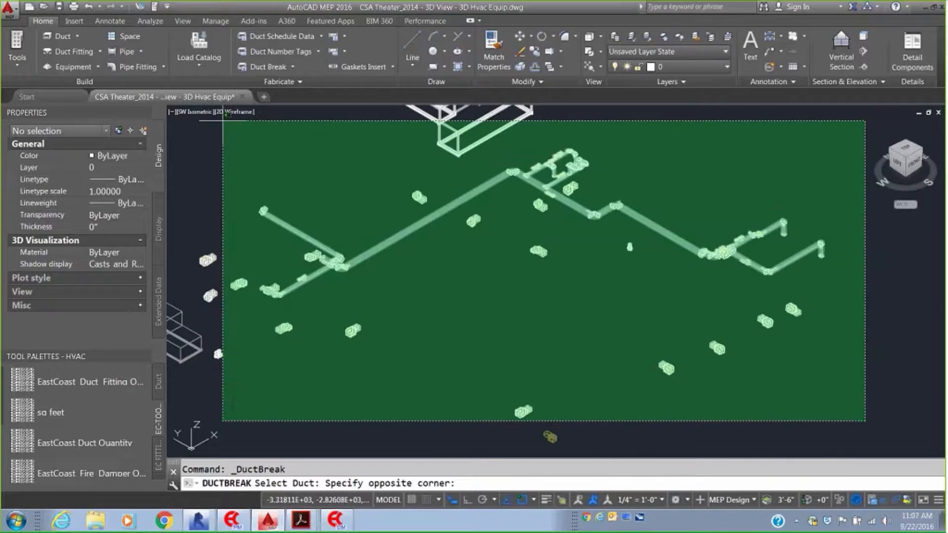
{"action": "left_click", "coordinate": [206, 104]}
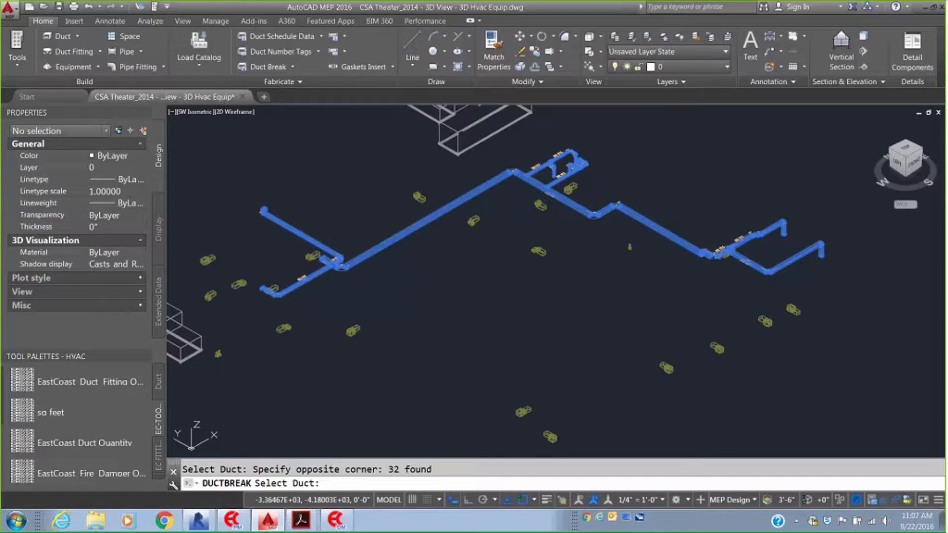
{"action": "key", "text": "Return"}
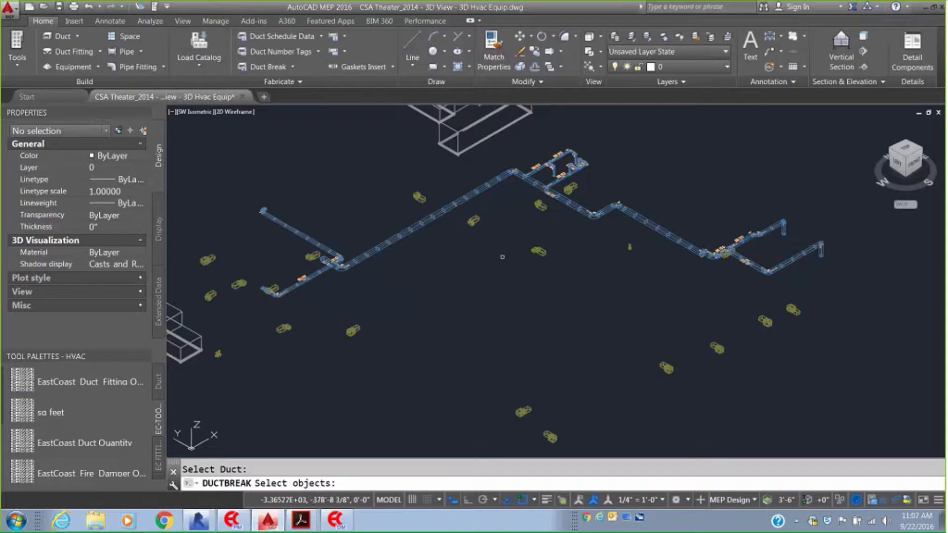
{"action": "key", "text": "Return"}
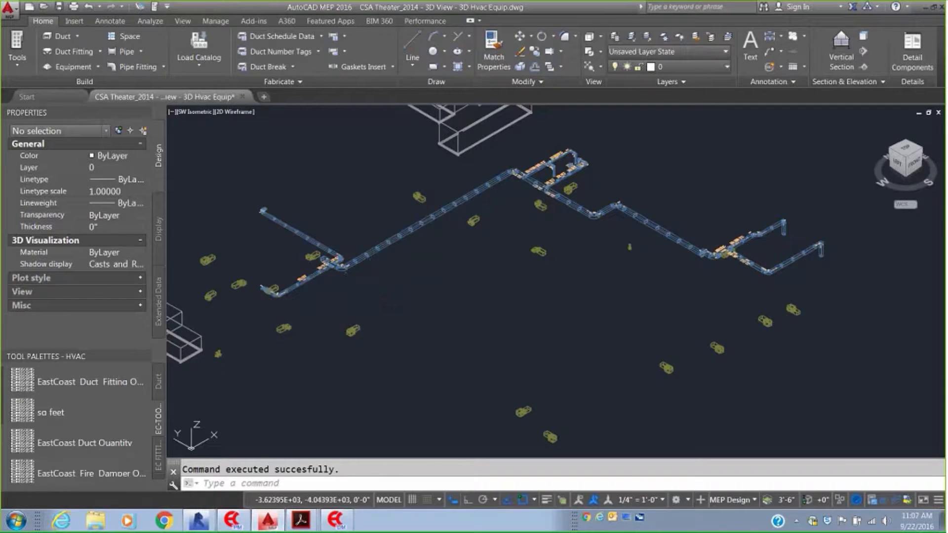
{"action": "key", "text": "Escape"}
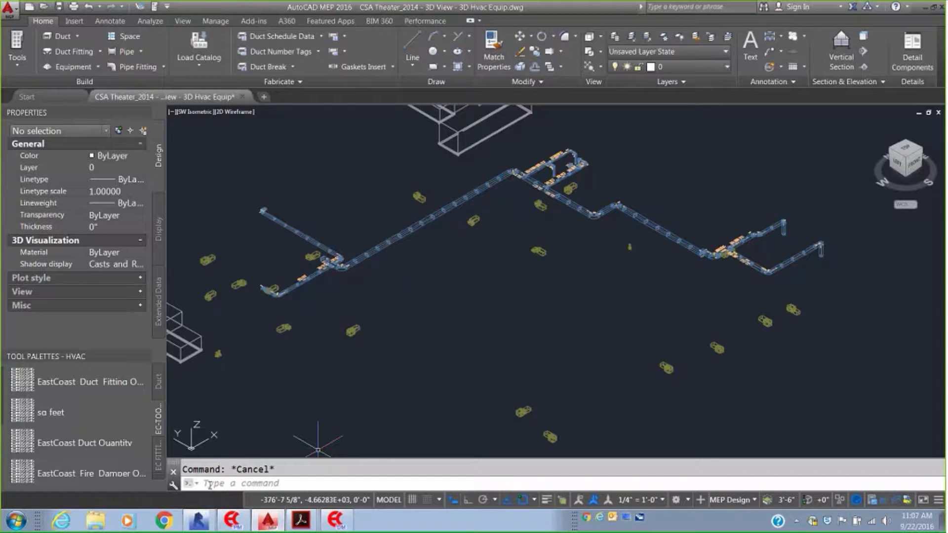
Place the MEP Fabrication Check display theme in the empty area beyond the exhaust duct network's long straight run.
{"action": "type", "text": "di"}
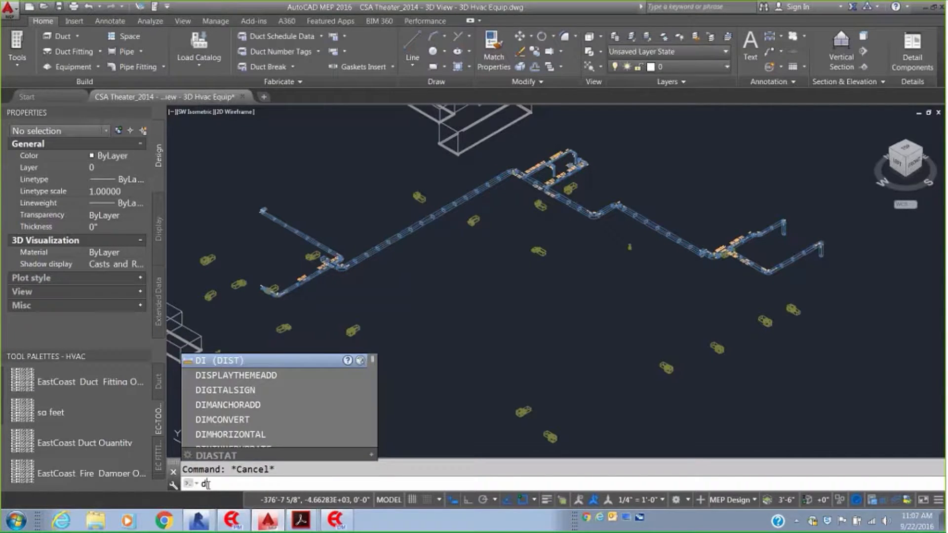
{"action": "type", "text": "s"}
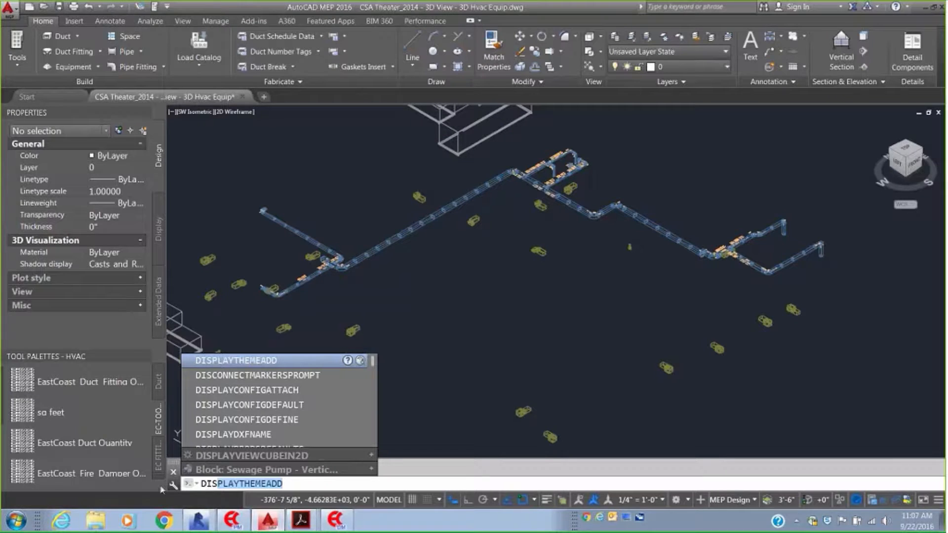
{"action": "key", "text": "Return"}
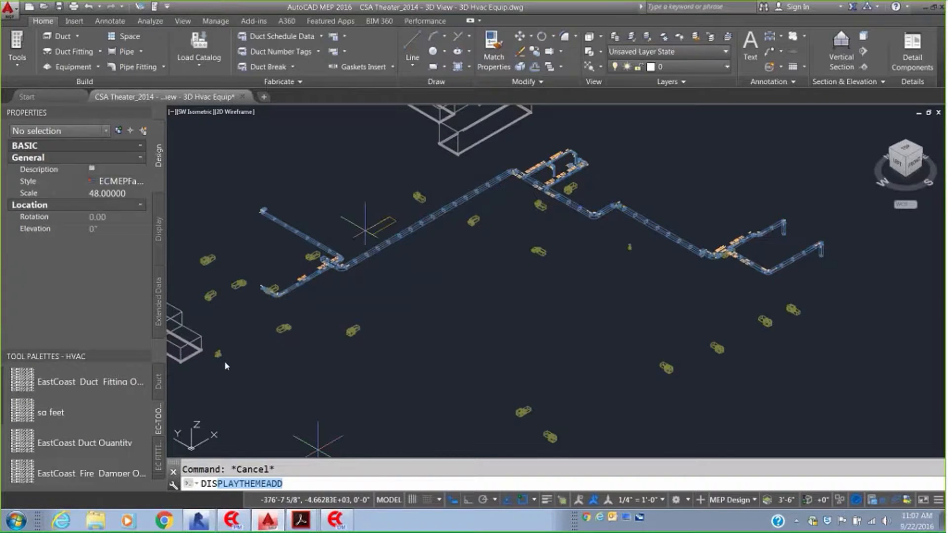
{"action": "left_click", "coordinate": [232, 153]}
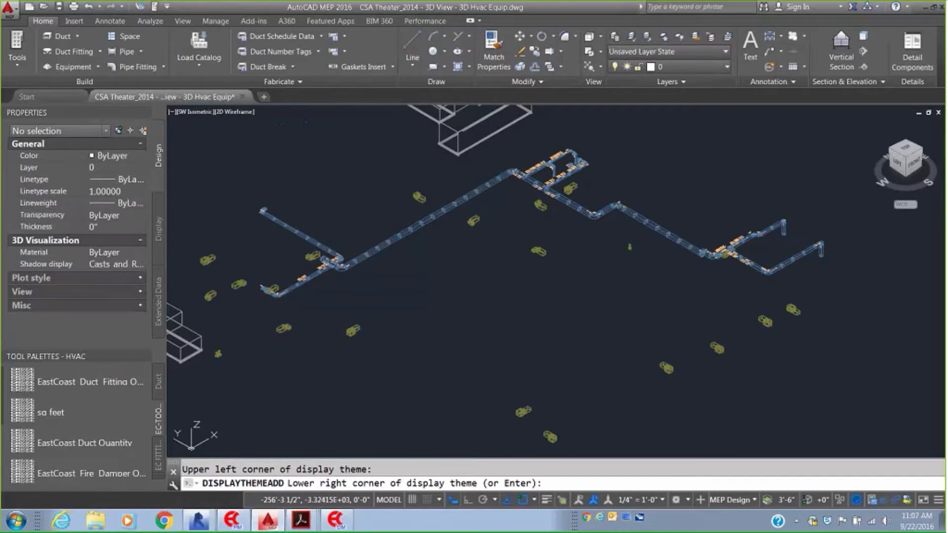
{"action": "left_click", "coordinate": [337, 148]}
{"action": "scroll", "coordinate": [289, 136], "scroll_direction": "up", "scroll_amount": 5}
{"action": "scroll", "coordinate": [267, 175], "scroll_direction": "down", "scroll_amount": 3}
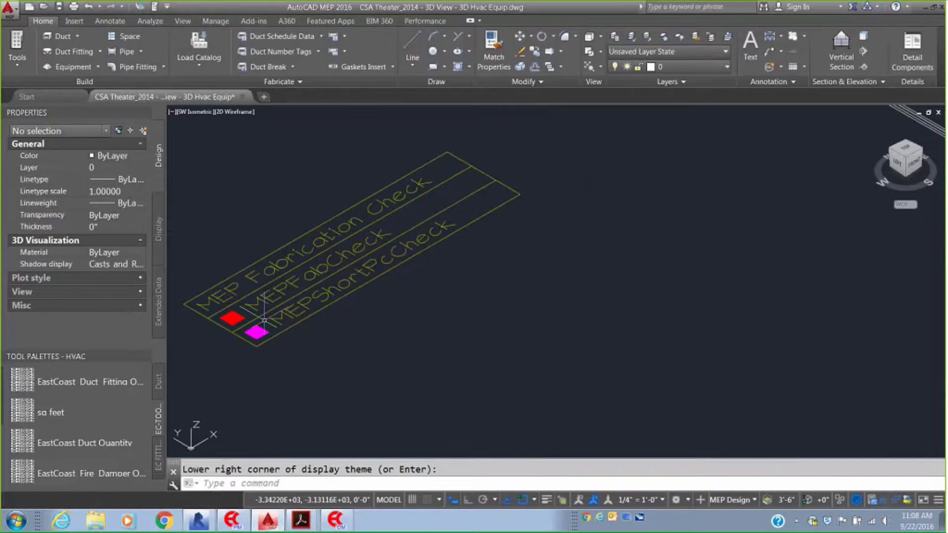
Merge the magenta-flagged 8x6 short duct piece on the upper branch into its adjacent transition, using L 1.5484 and SI 0.
{"action": "scroll", "coordinate": [266, 320], "scroll_direction": "down", "scroll_amount": 5}
{"action": "scroll", "coordinate": [525, 323], "scroll_direction": "up", "scroll_amount": 4}
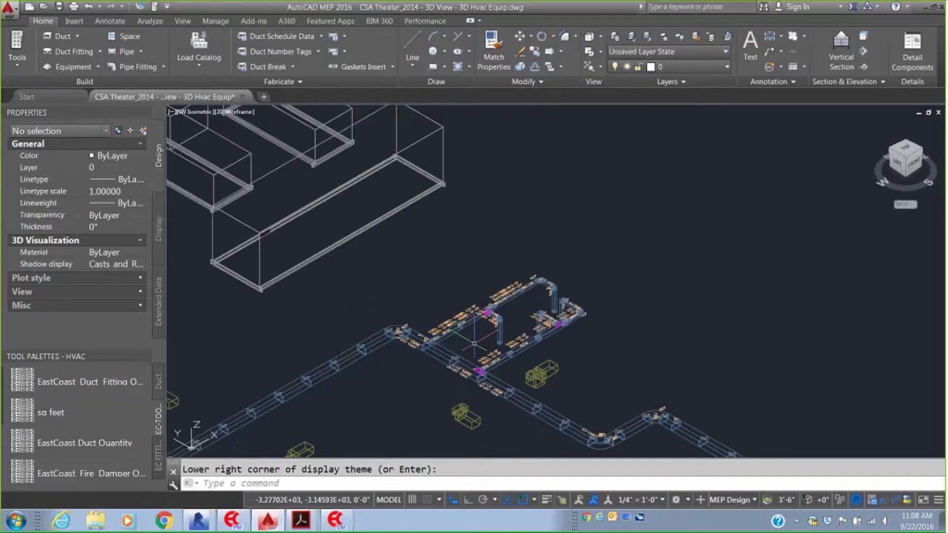
{"action": "scroll", "coordinate": [525, 326], "scroll_direction": "up", "scroll_amount": 6}
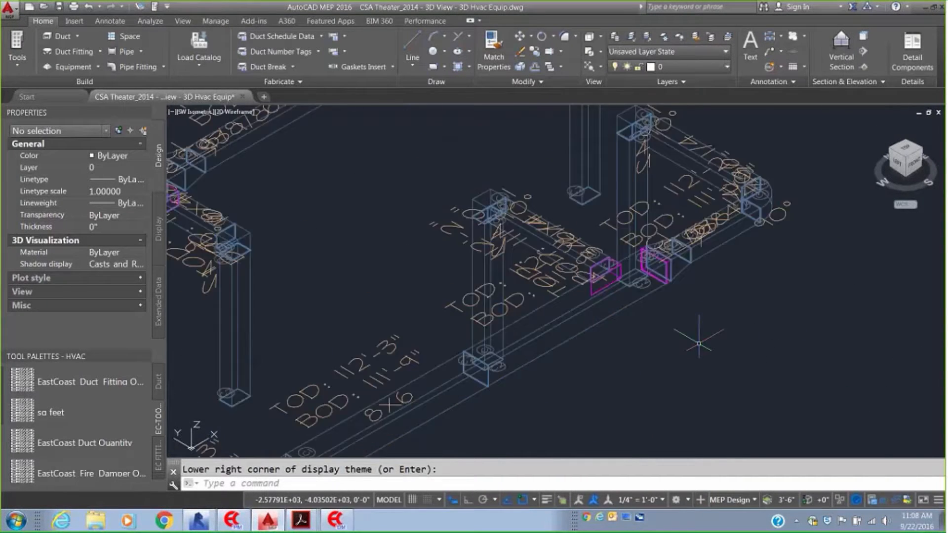
{"action": "scroll", "coordinate": [490, 295], "scroll_direction": "up", "scroll_amount": 5}
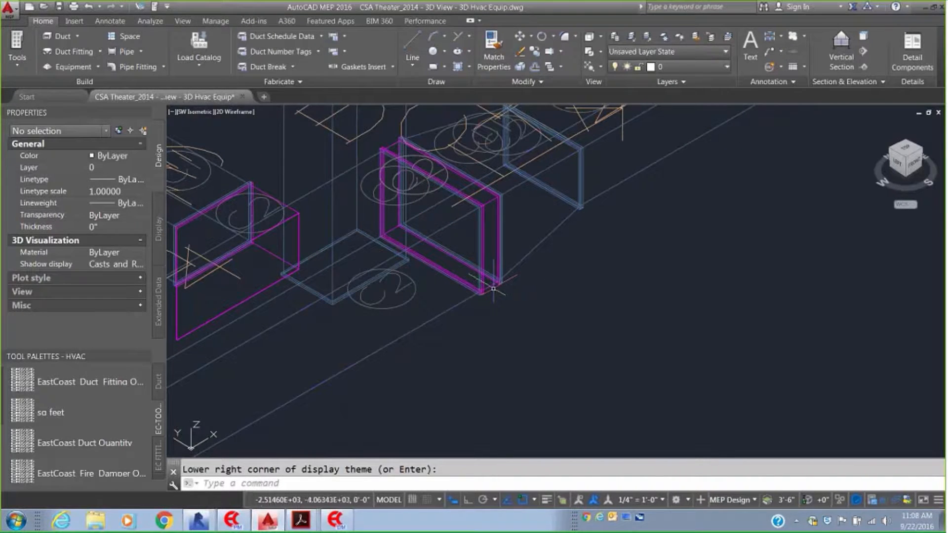
{"action": "key", "text": "Escape"}
{"action": "left_click", "coordinate": [436, 218]}
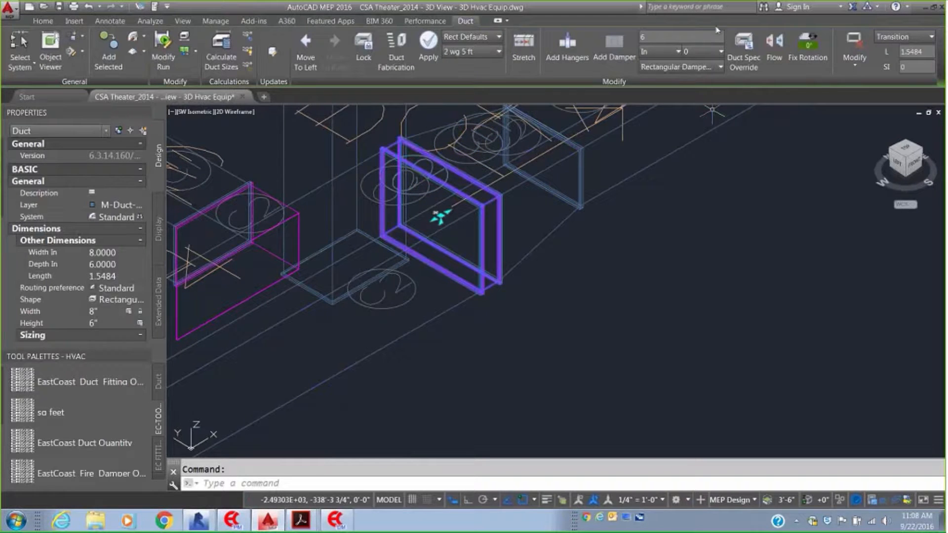
{"action": "key", "text": "Escape"}
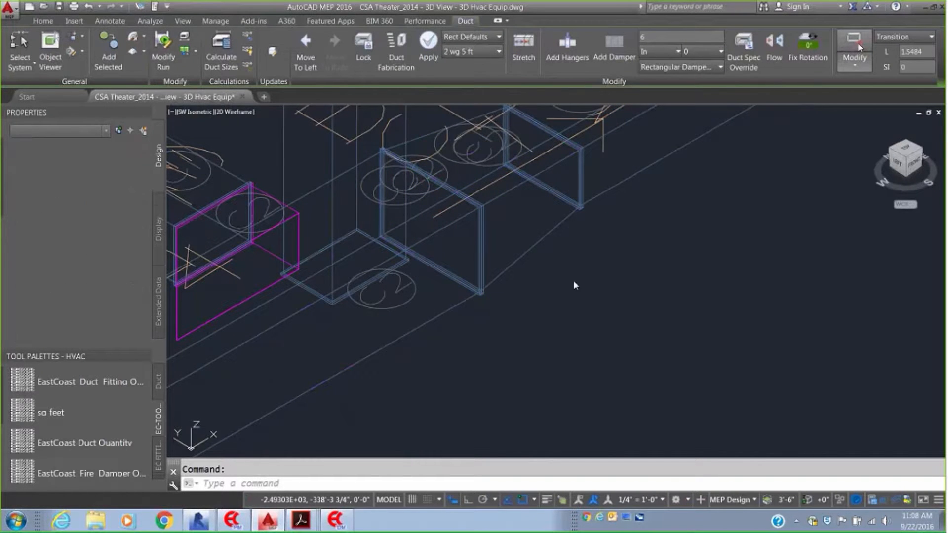
Delete the stacked elbow offset and the adjoining short duct between the 18x10 main run and its horizontal elbow.
{"action": "scroll", "coordinate": [405, 112], "scroll_direction": "down", "scroll_amount": 8}
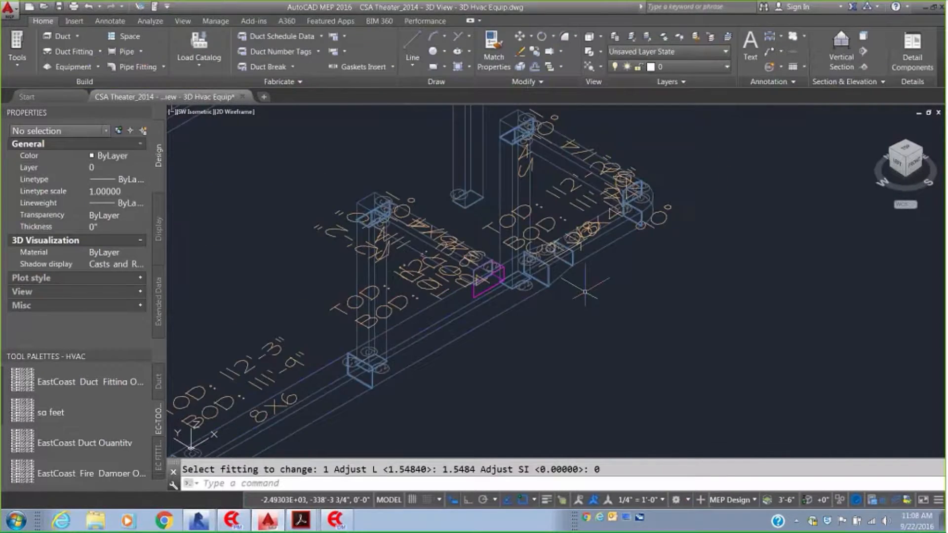
{"action": "scroll", "coordinate": [405, 112], "scroll_direction": "up", "scroll_amount": 3}
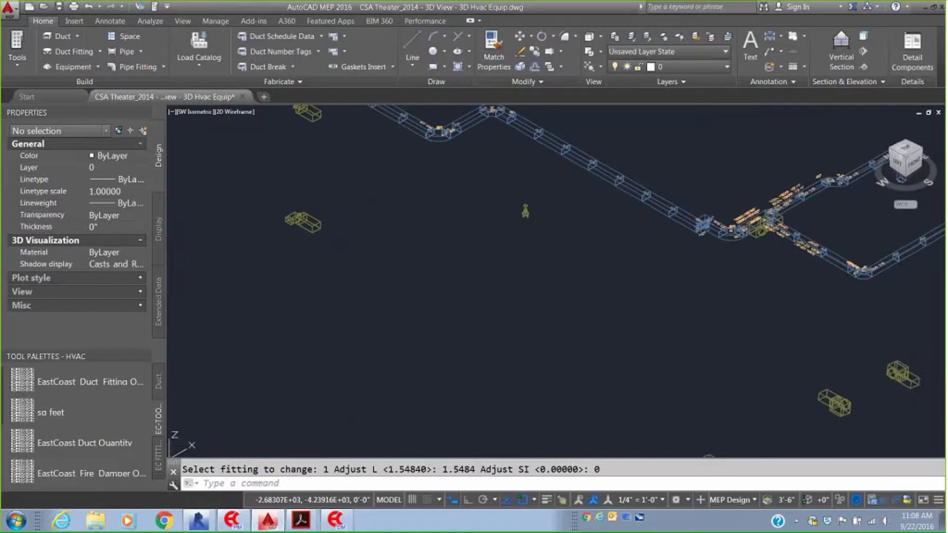
{"action": "middle_click_drag", "start_coordinate": [683, 243], "coordinate": [589, 266]}
{"action": "scroll", "coordinate": [589, 267], "scroll_direction": "up", "scroll_amount": 6}
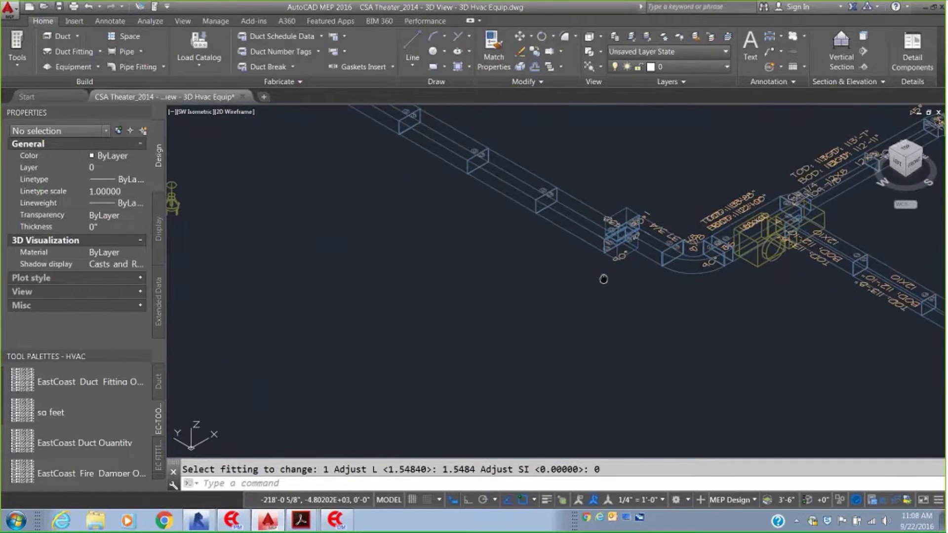
{"action": "middle_click_drag", "start_coordinate": [485, 273], "coordinate": [443, 397]}
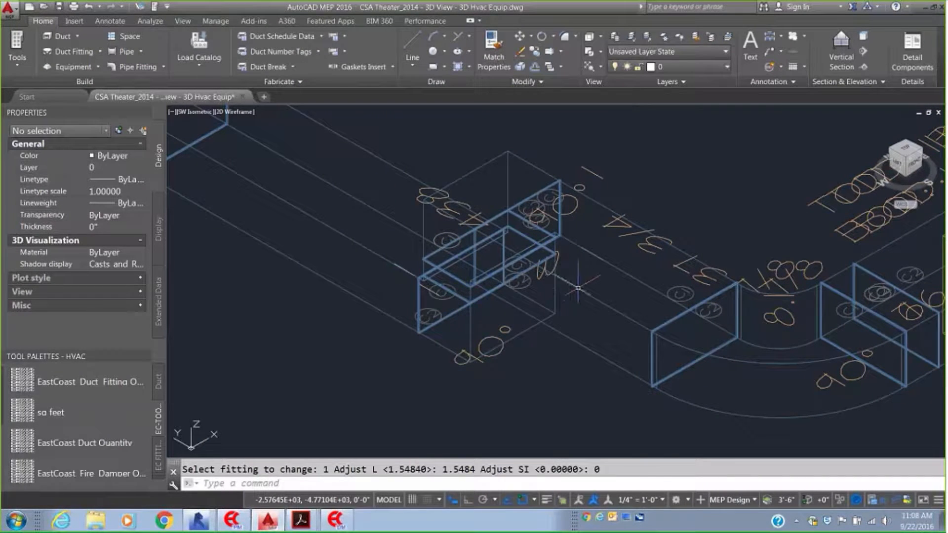
{"action": "left_click", "coordinate": [551, 379]}
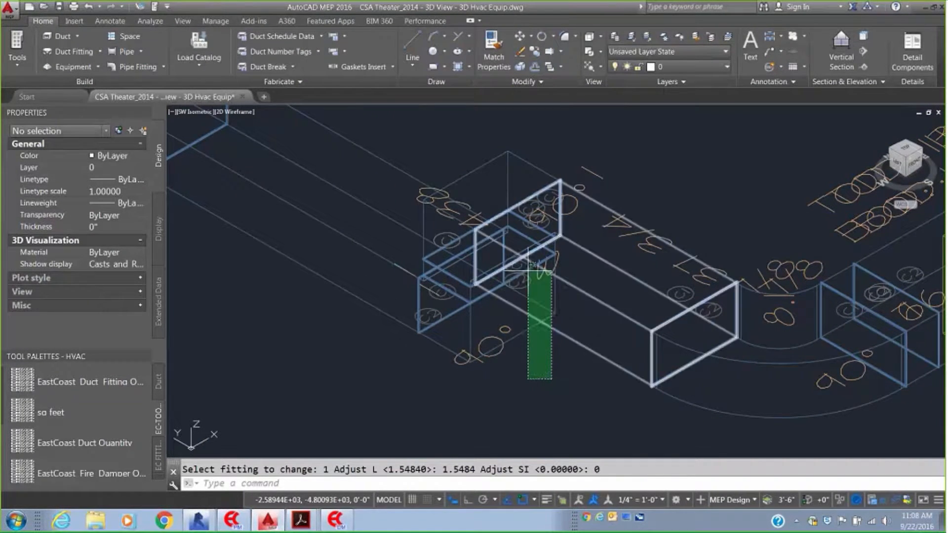
{"action": "left_click", "coordinate": [526, 153]}
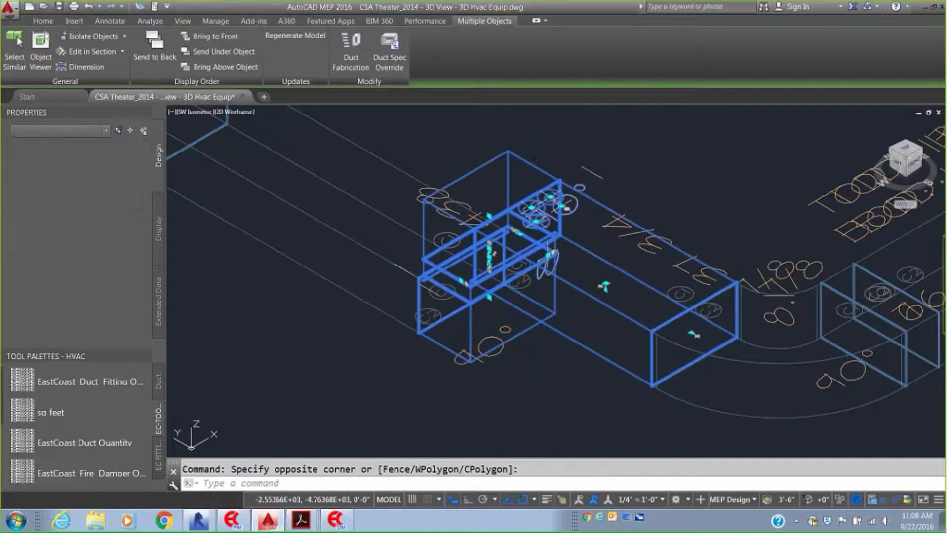
{"action": "key", "text": "Delete"}
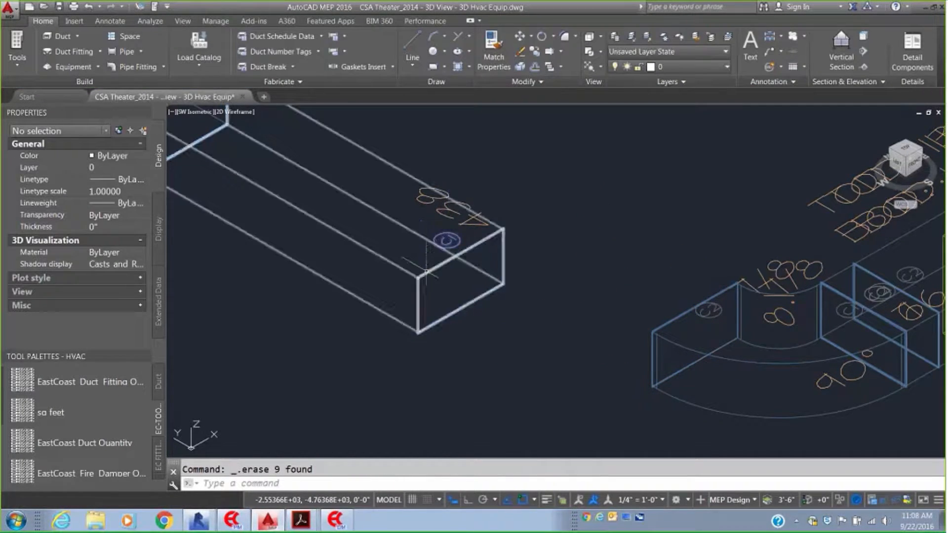
Connect the open 18x10 duct end to the facing elbow with a Rectangular Transition, Ogee Up Down fitting.
{"action": "left_click", "coordinate": [427, 271]}
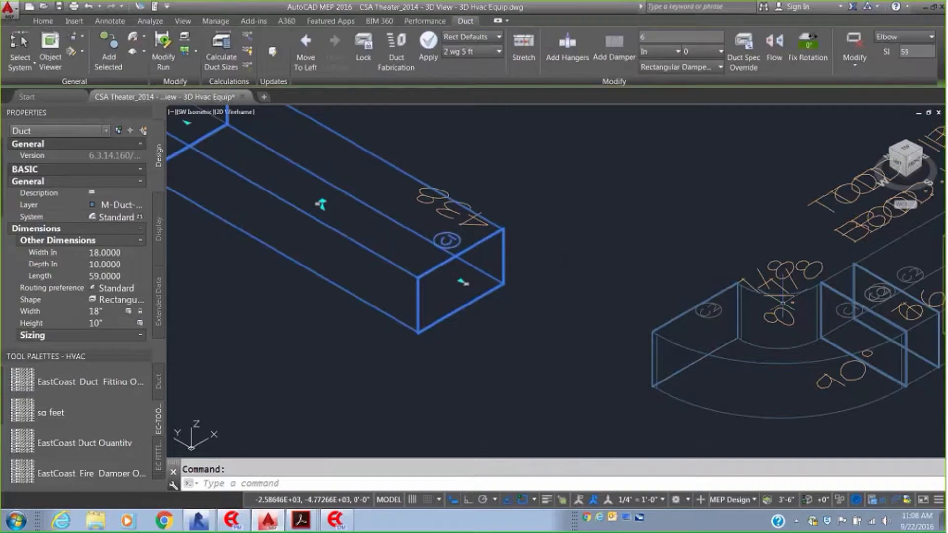
{"action": "left_click", "coordinate": [682, 319]}
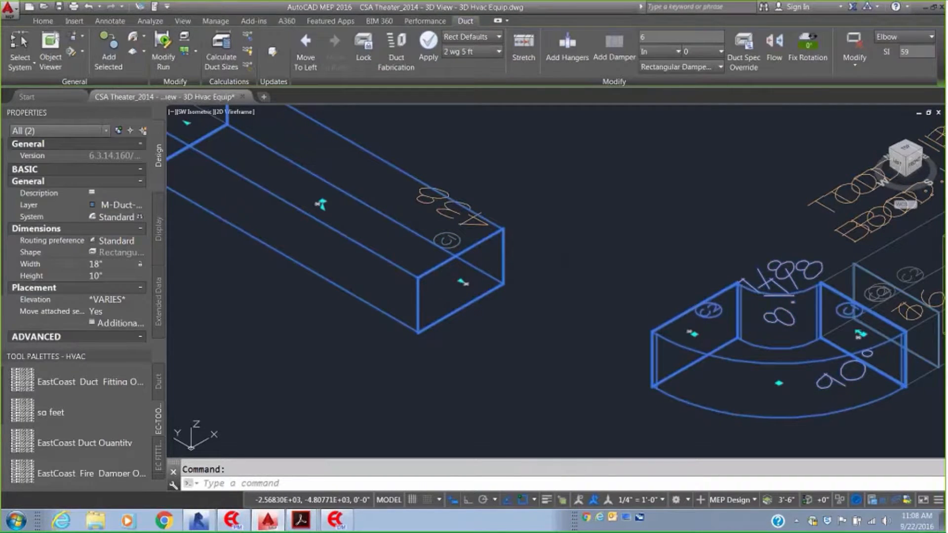
{"action": "left_click", "coordinate": [642, 37]}
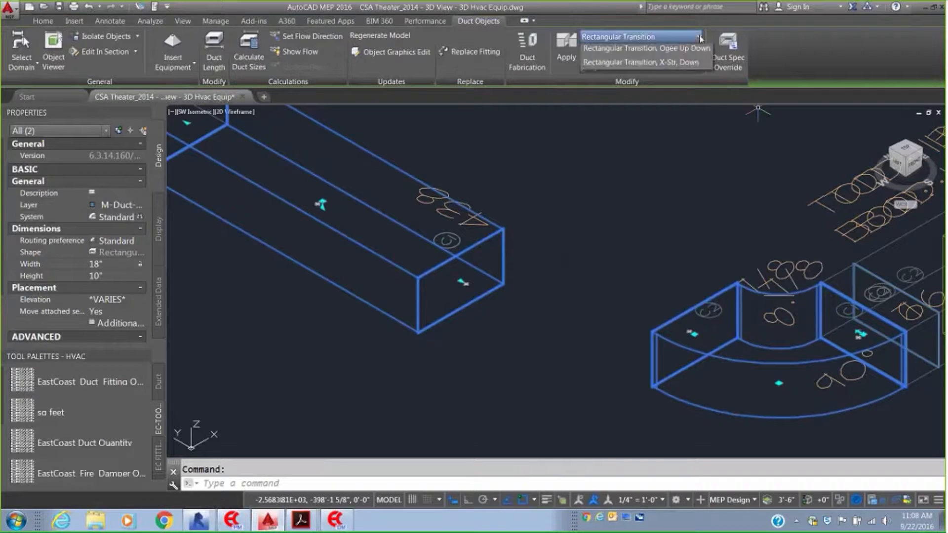
{"action": "left_click", "coordinate": [622, 79]}
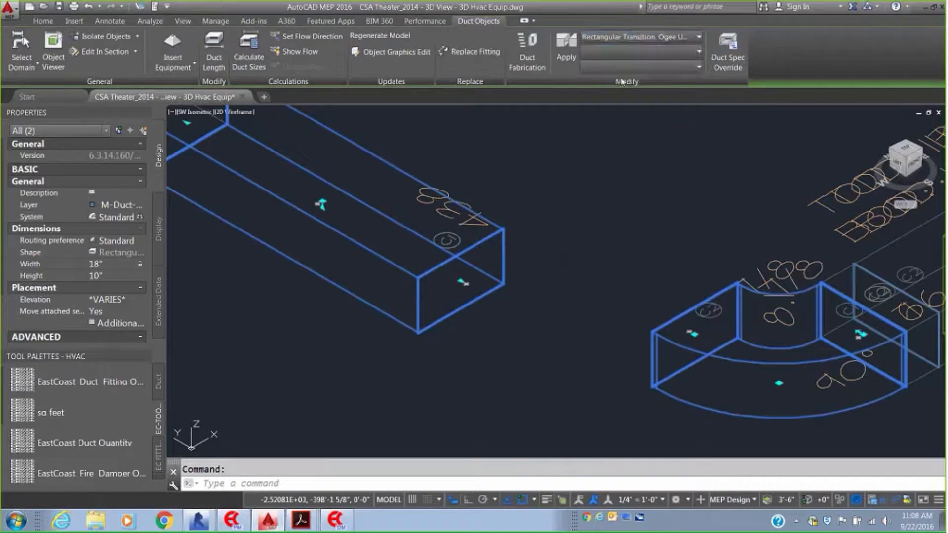
{"action": "left_click", "coordinate": [565, 44]}
{"action": "scroll", "coordinate": [486, 339], "scroll_direction": "down", "scroll_amount": 3}
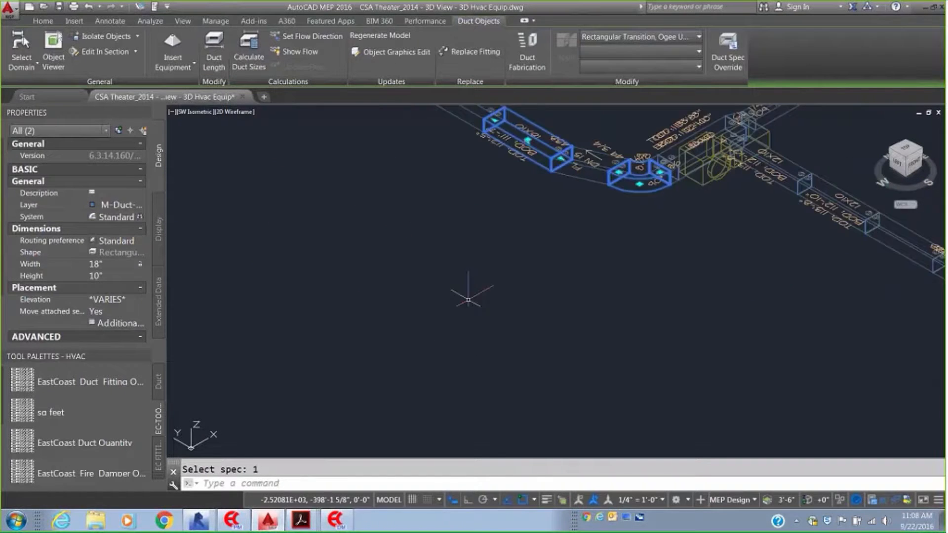
{"action": "scroll", "coordinate": [440, 313], "scroll_direction": "down", "scroll_amount": 3}
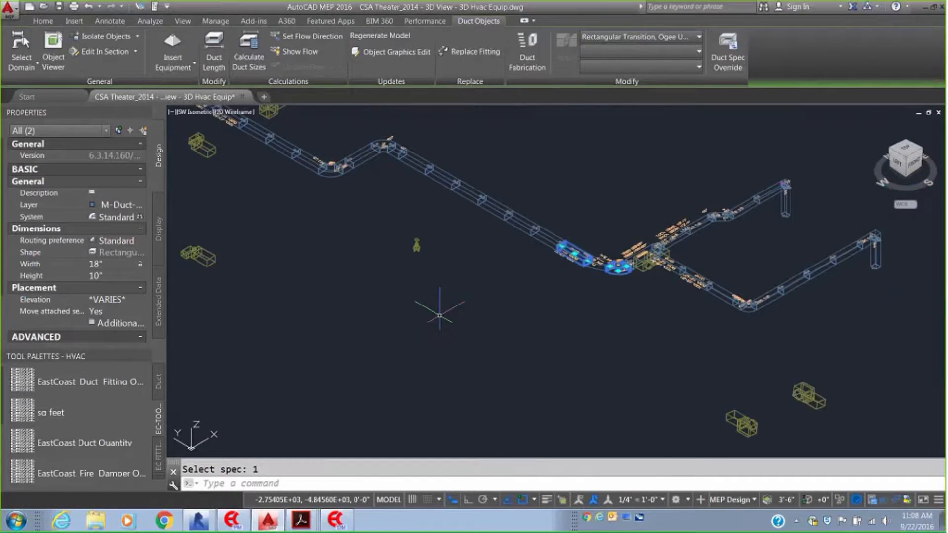
{"action": "scroll", "coordinate": [434, 313], "scroll_direction": "down", "scroll_amount": 2}
Attach duct number tags to the entire exhaust duct network, using system AHU-1, start number 1, rectangular frames and horizontal orientation.
{"action": "scroll", "coordinate": [434, 316], "scroll_direction": "up", "scroll_amount": 5}
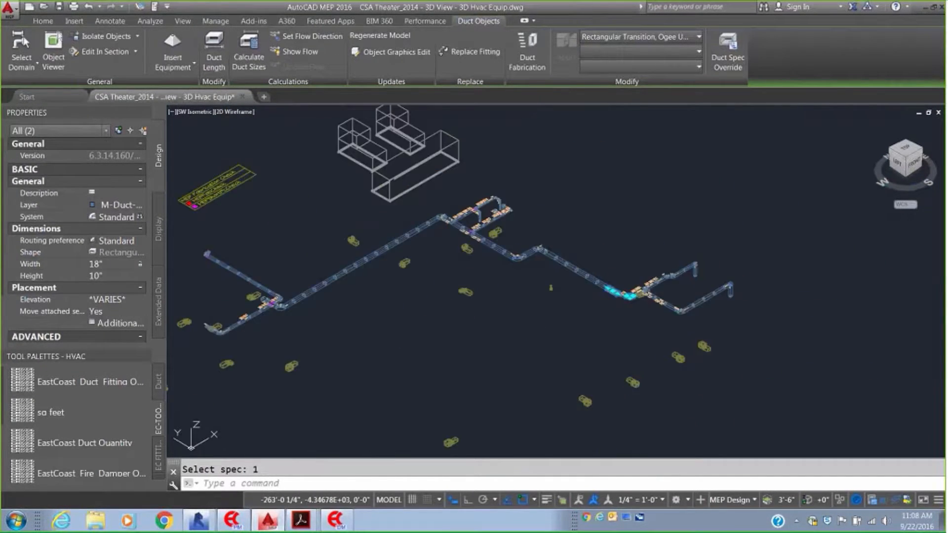
{"action": "scroll", "coordinate": [455, 264], "scroll_direction": "up", "scroll_amount": 1}
{"action": "scroll", "coordinate": [456, 264], "scroll_direction": "down", "scroll_amount": 1}
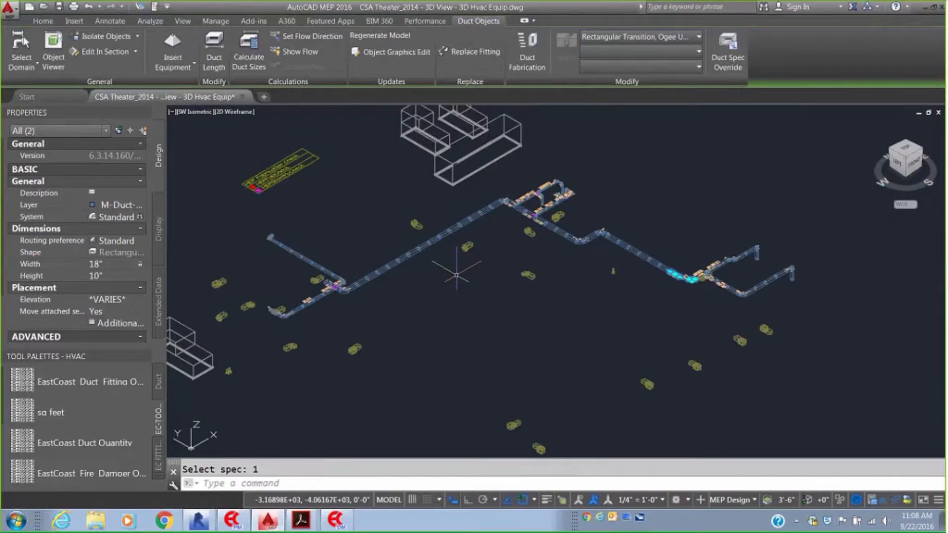
{"action": "middle_click_drag", "start_coordinate": [455, 264], "coordinate": [502, 267]}
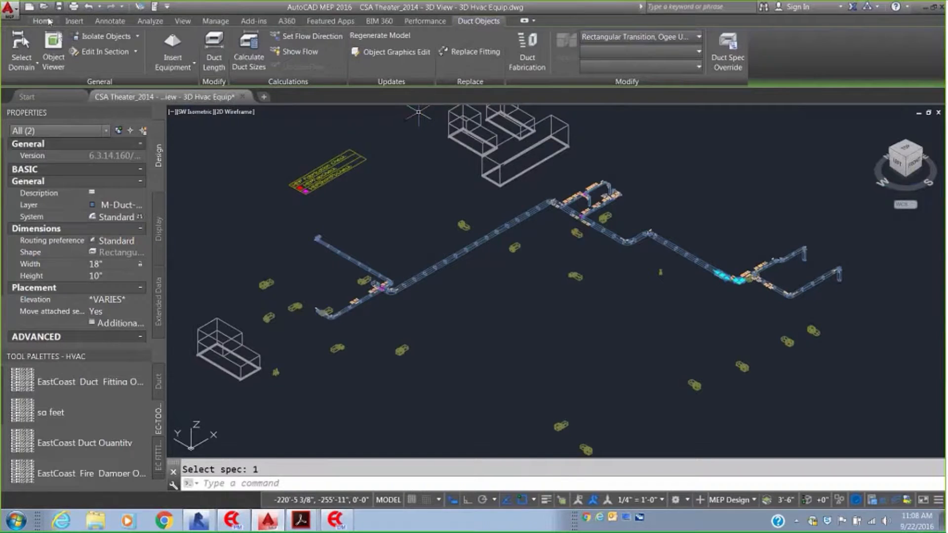
{"action": "left_click", "coordinate": [44, 21]}
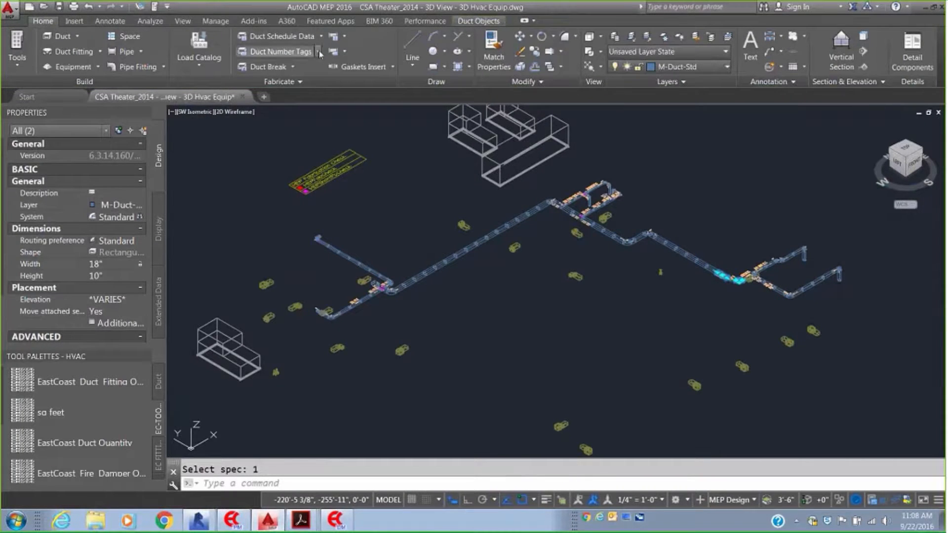
{"action": "left_click", "coordinate": [318, 51]}
{"action": "left_click", "coordinate": [272, 95]}
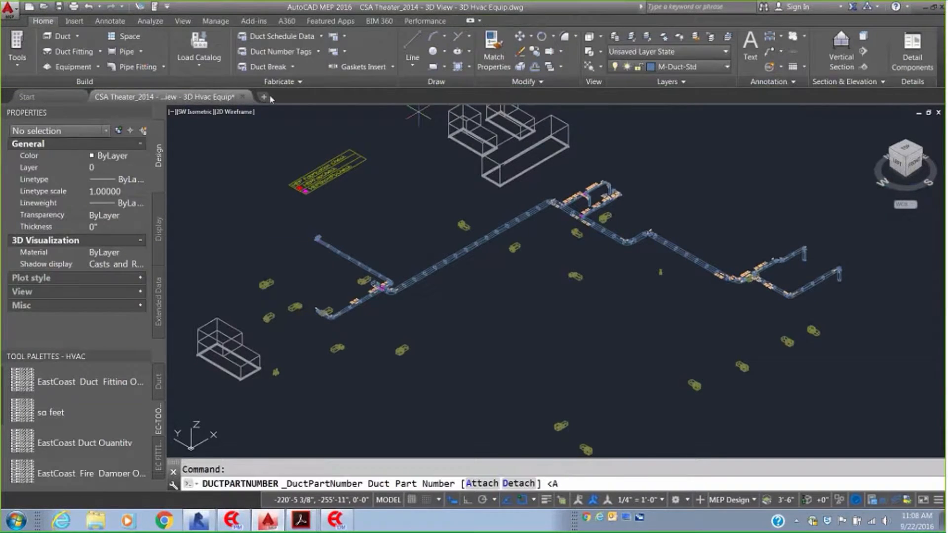
{"action": "key", "text": "Return"}
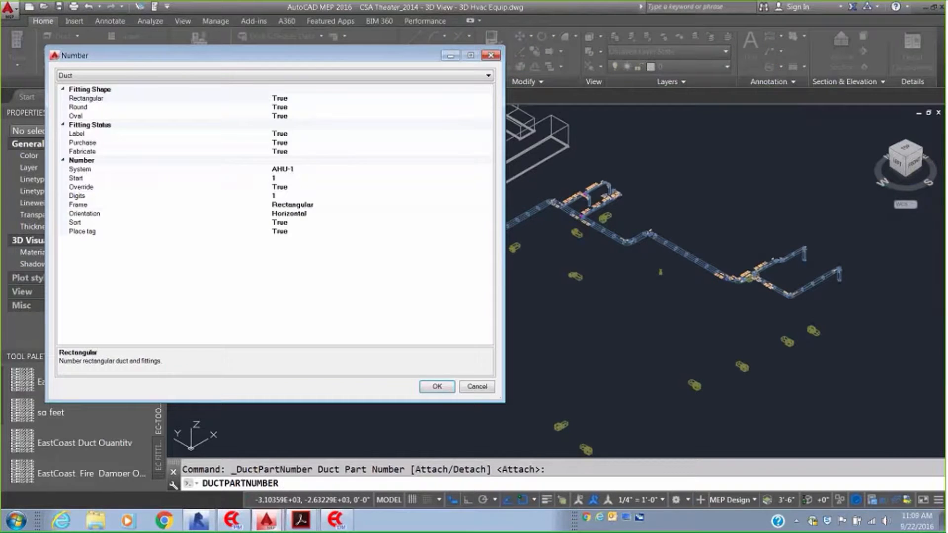
{"action": "left_click", "coordinate": [437, 387]}
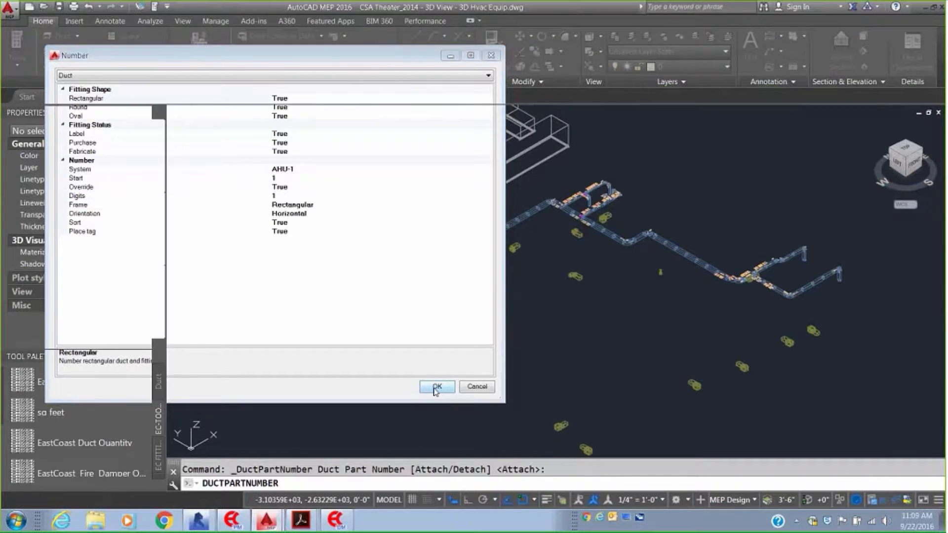
{"action": "left_click", "coordinate": [880, 420]}
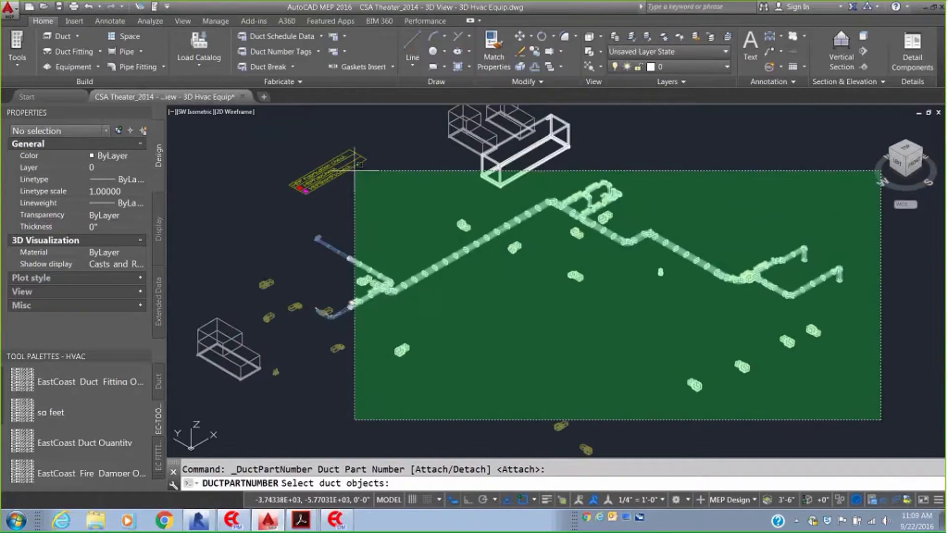
{"action": "left_click", "coordinate": [296, 164]}
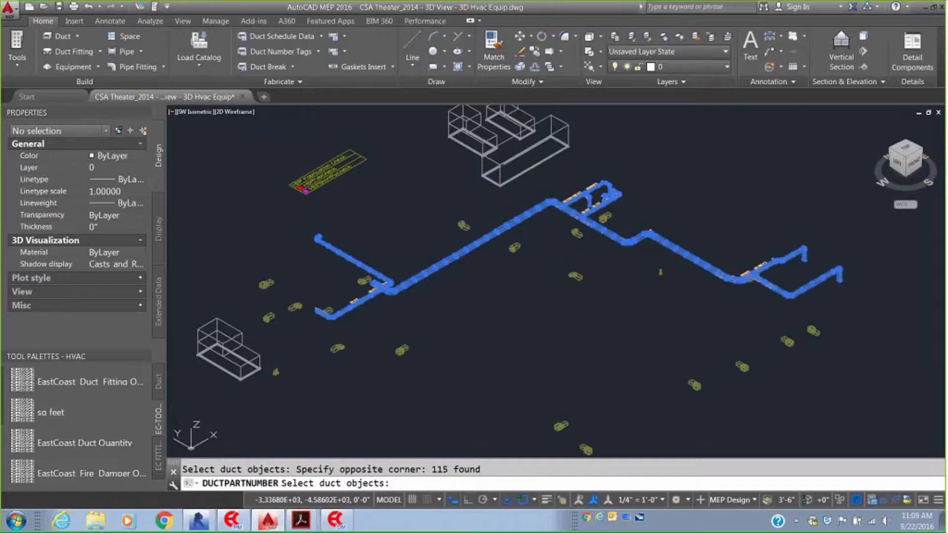
{"action": "key", "text": "Return"}
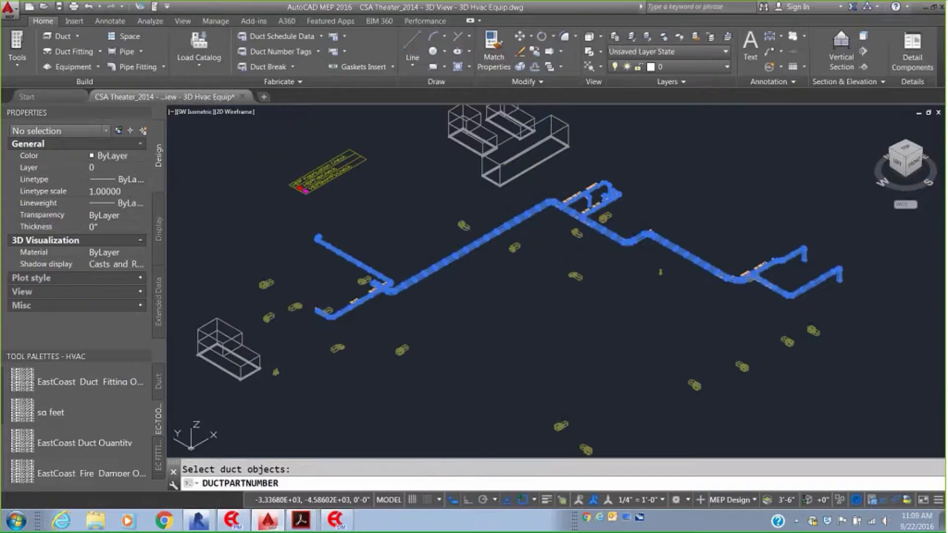
{"action": "scroll", "coordinate": [530, 217], "scroll_direction": "up", "scroll_amount": 3}
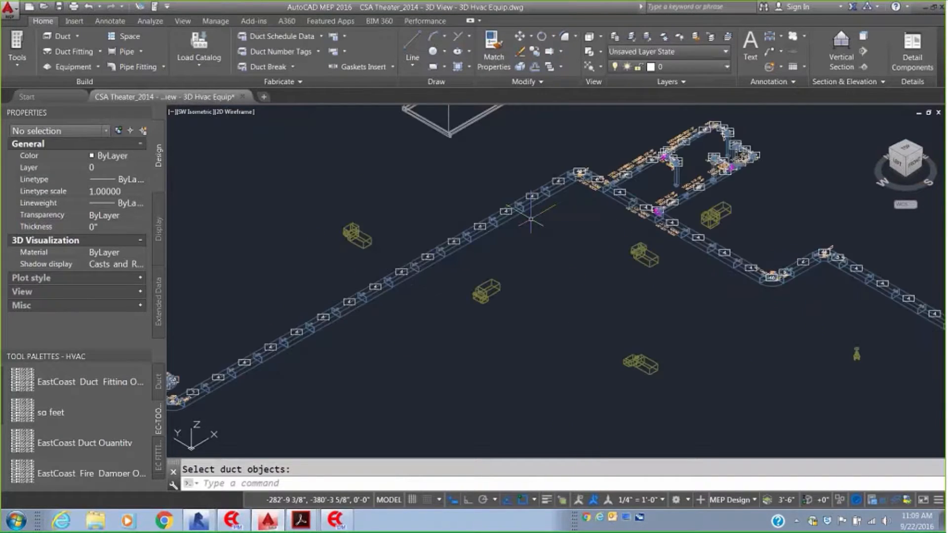
{"action": "scroll", "coordinate": [530, 218], "scroll_direction": "up", "scroll_amount": 4}
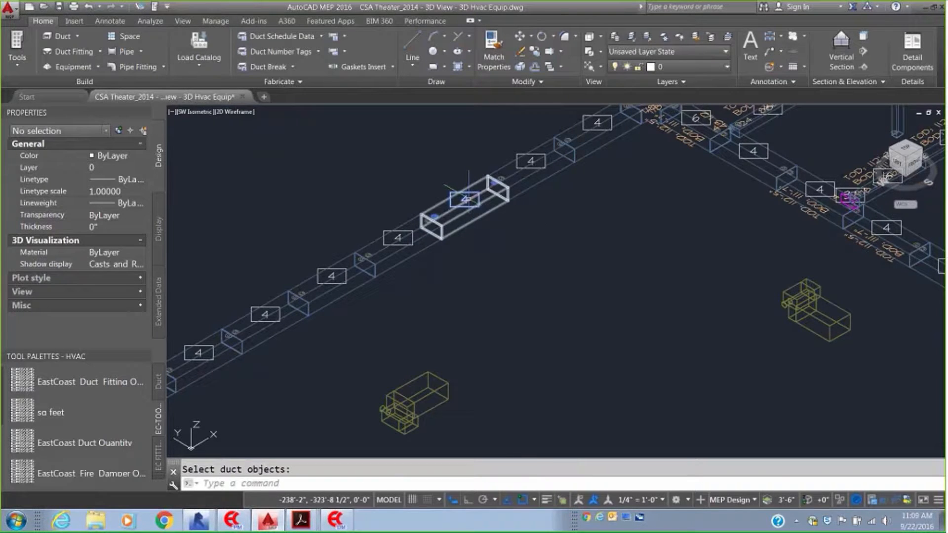
Show the Fabrication Palette alongside the numbered exhaust duct model.
{"action": "scroll", "coordinate": [491, 249], "scroll_direction": "down", "scroll_amount": 2}
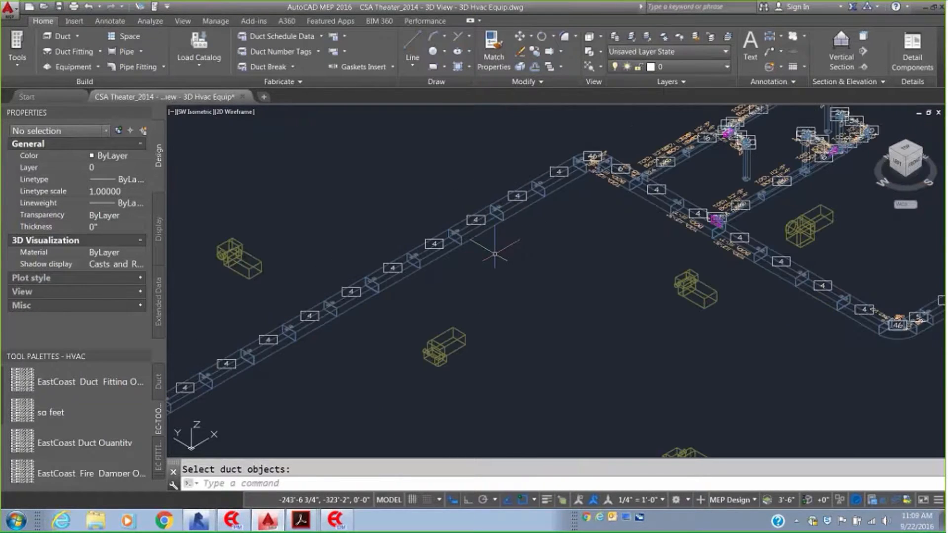
{"action": "middle_click_drag", "start_coordinate": [599, 256], "coordinate": [462, 261]}
{"action": "middle_click_drag", "start_coordinate": [637, 298], "coordinate": [548, 303]}
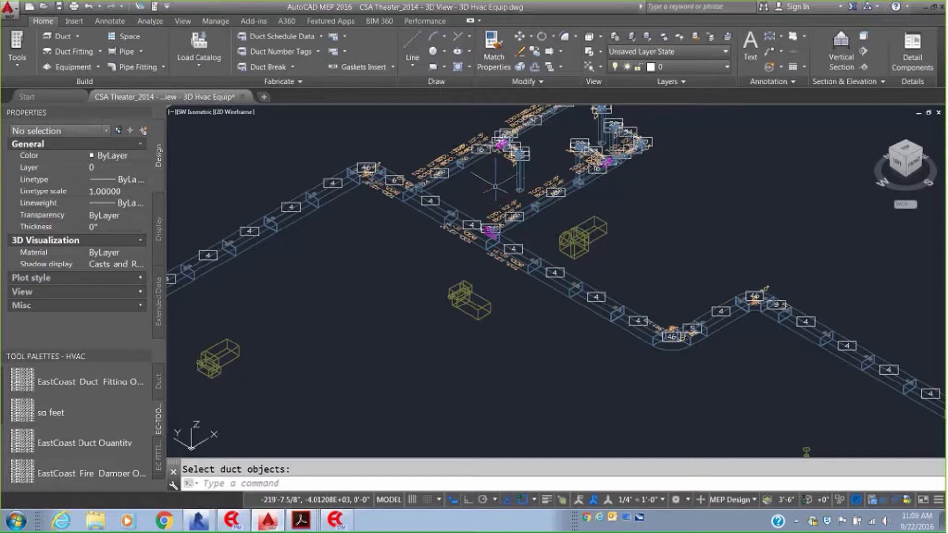
{"action": "left_click", "coordinate": [200, 47]}
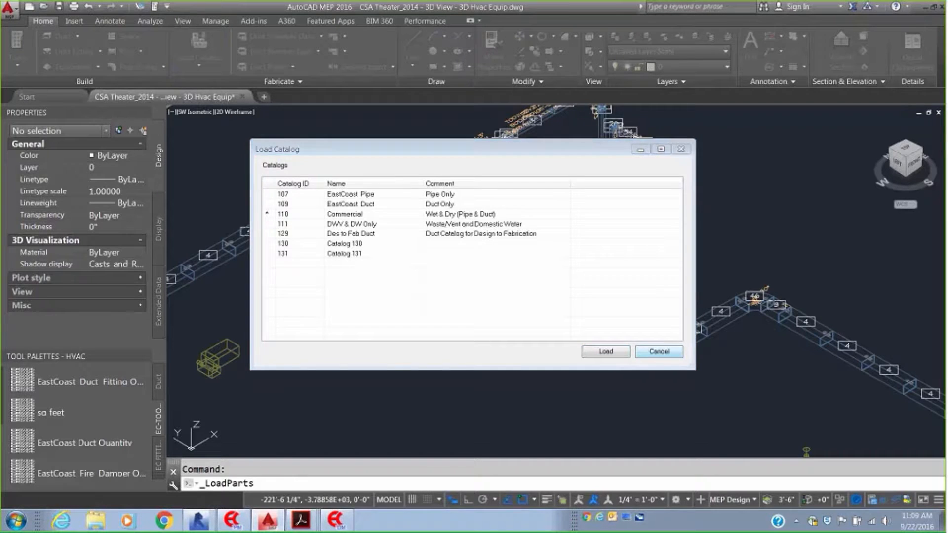
{"action": "left_click", "coordinate": [660, 350]}
{"action": "left_click", "coordinate": [200, 67]}
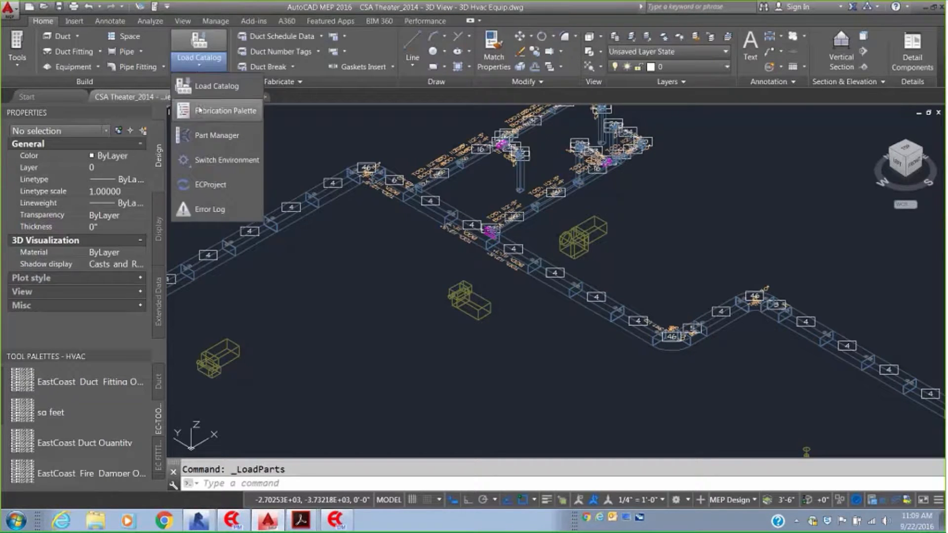
{"action": "left_click", "coordinate": [202, 110]}
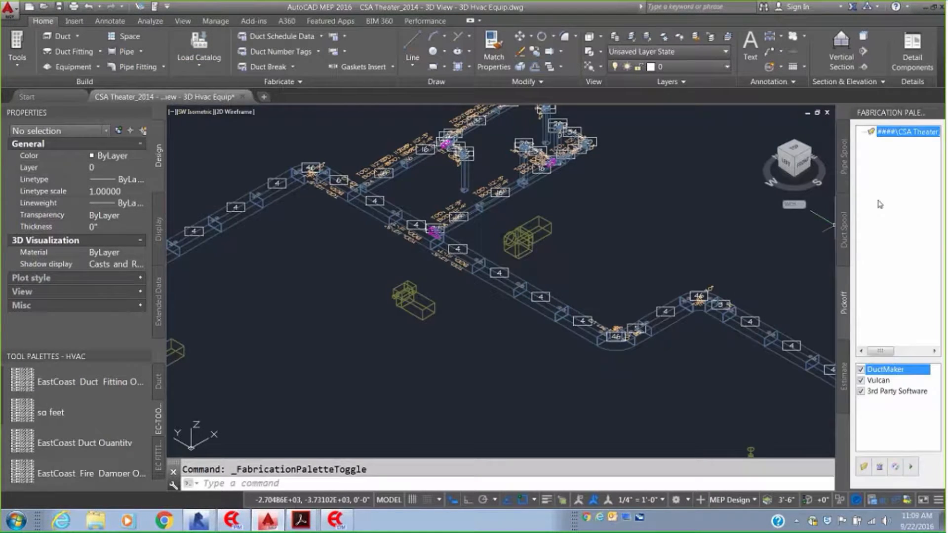
Add a duct spool category named EXH 1 under the CSA Theater drawing.
{"action": "left_click", "coordinate": [844, 230]}
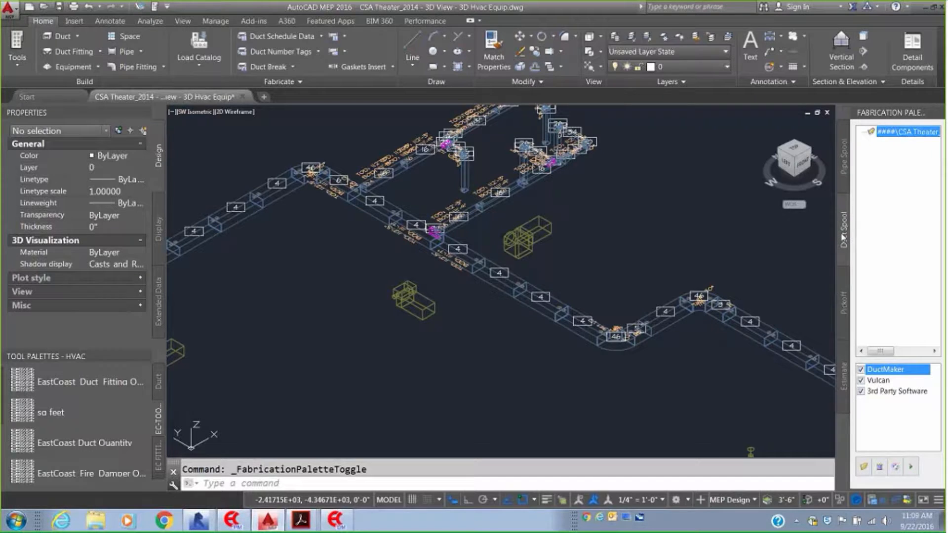
{"action": "right_click", "coordinate": [886, 132]}
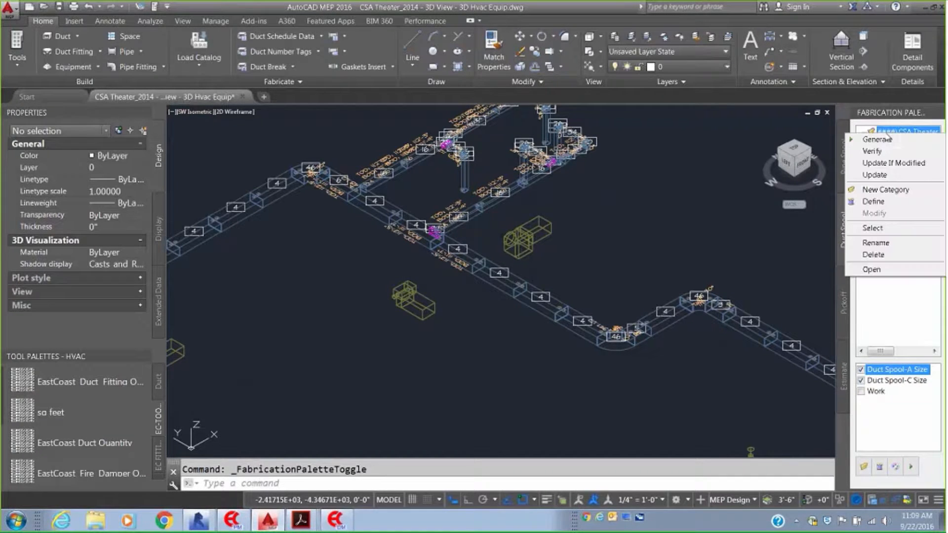
{"action": "left_click", "coordinate": [878, 190]}
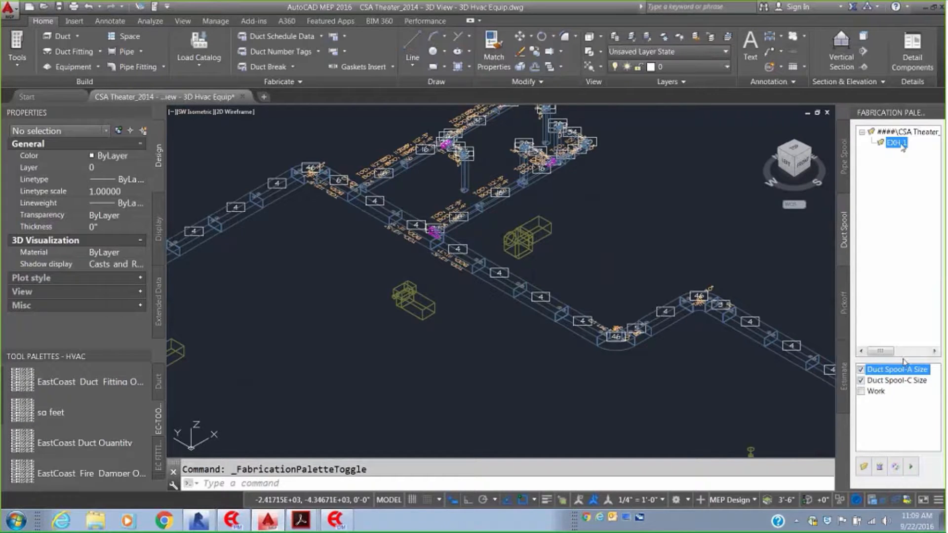
Define a duct spool in EXH 1 from two adjoining number 4 main ducts and the magenta tap fitting on them.
{"action": "left_click", "coordinate": [881, 467]}
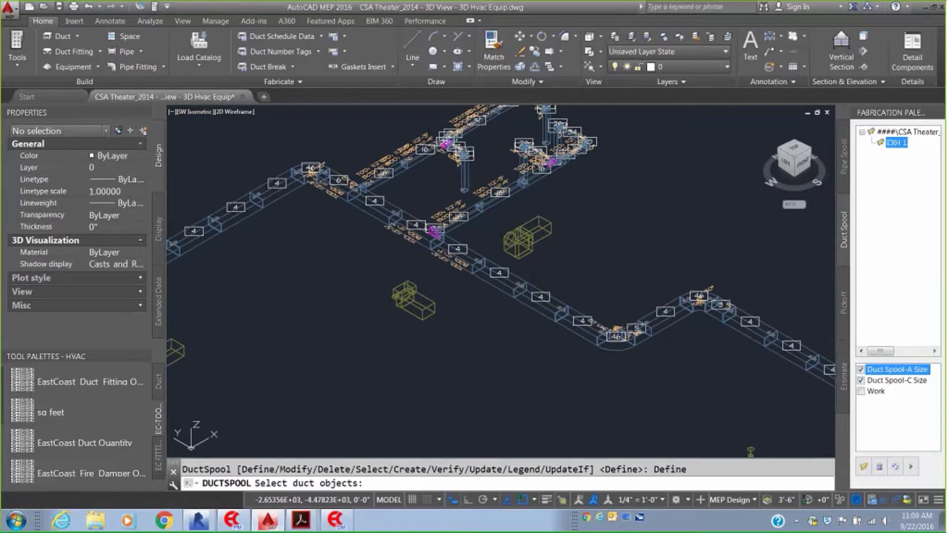
{"action": "scroll", "coordinate": [420, 235], "scroll_direction": "up", "scroll_amount": 6}
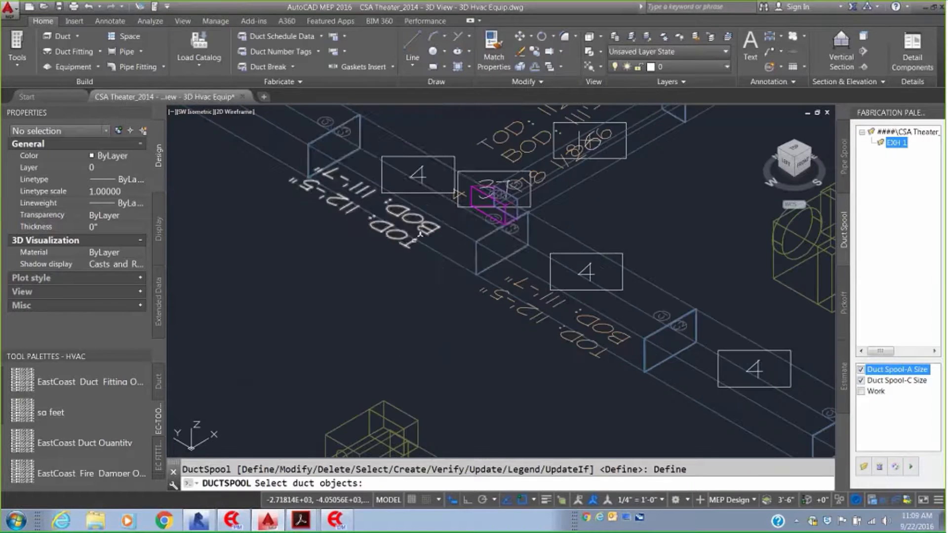
{"action": "left_click", "coordinate": [469, 237]}
{"action": "left_click", "coordinate": [275, 129]}
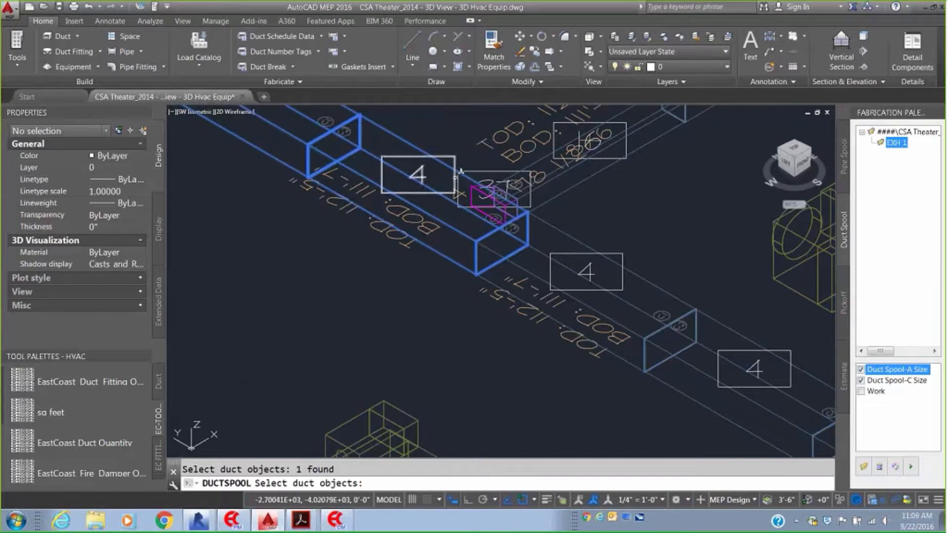
{"action": "left_click", "coordinate": [473, 182]}
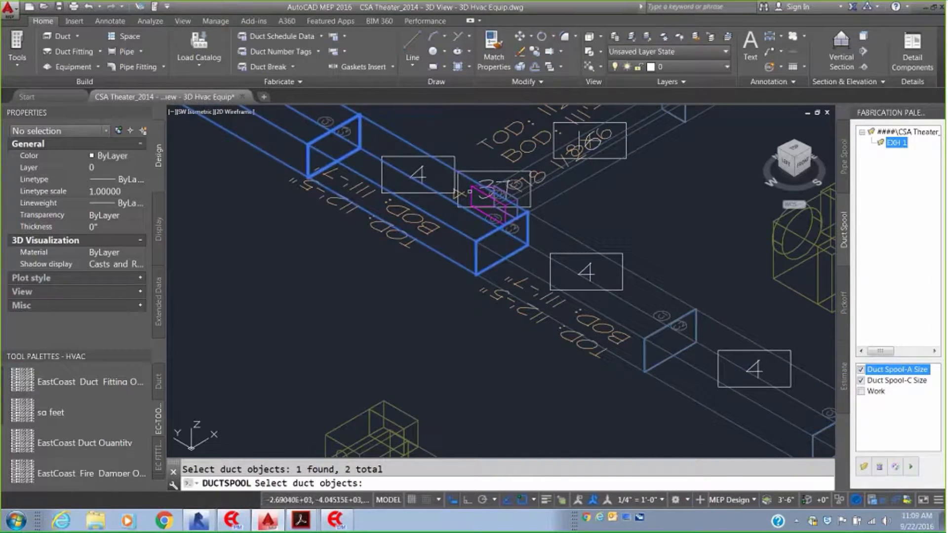
{"action": "key", "text": "Return"}
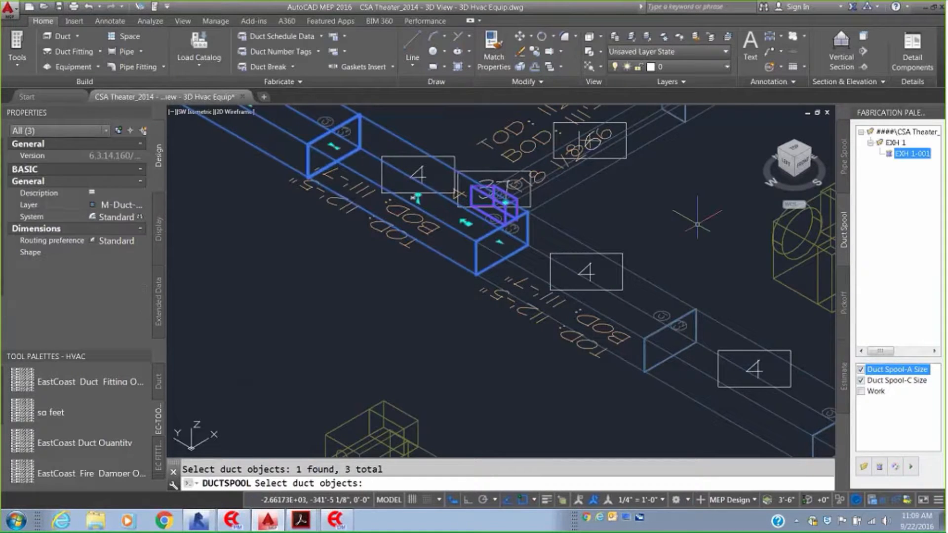
Open the drawing of duct spool EXH 1-001 and view its sheet with the fitting and duct quantity schedules.
{"action": "right_click", "coordinate": [912, 154]}
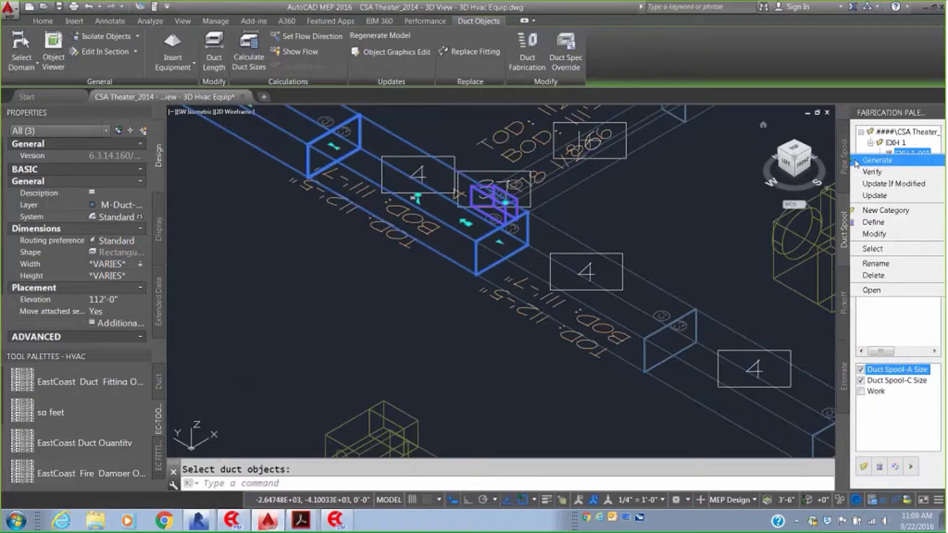
{"action": "key", "text": "Escape"}
{"action": "right_click", "coordinate": [899, 153]}
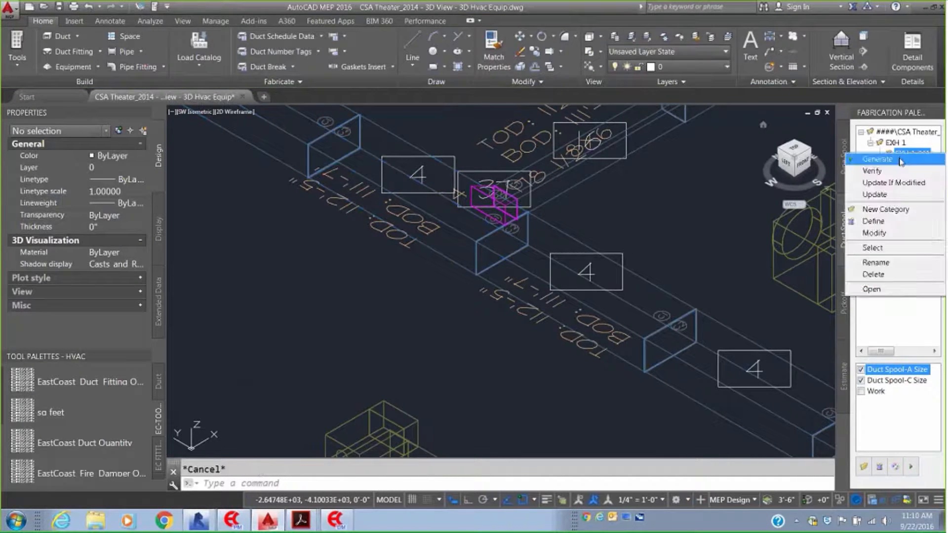
{"action": "left_click", "coordinate": [871, 289]}
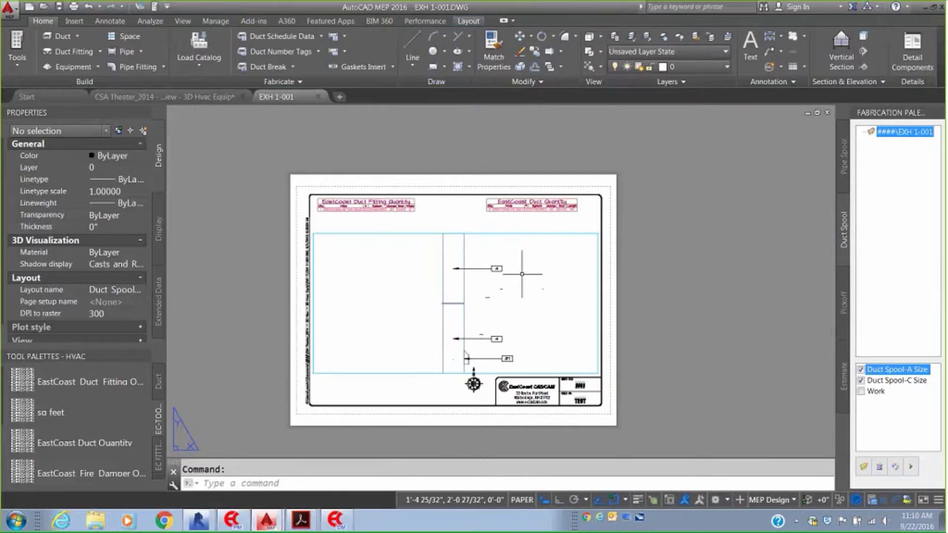
{"action": "scroll", "coordinate": [561, 264], "scroll_direction": "up", "scroll_amount": 3}
{"action": "middle_click_drag", "start_coordinate": [561, 265], "coordinate": [607, 266]}
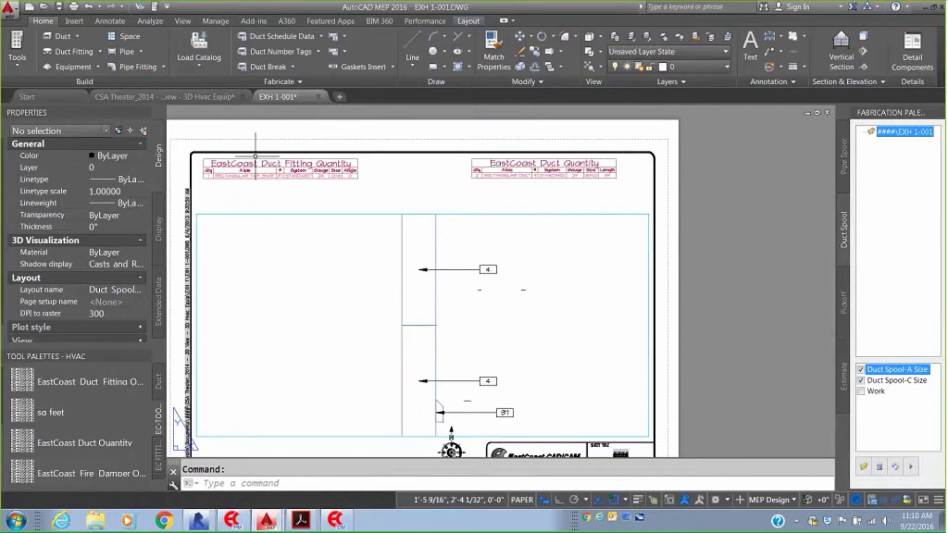
Activate the spool sheet's viewport and rotate its view from top to isometric.
{"action": "double_click", "coordinate": [554, 316]}
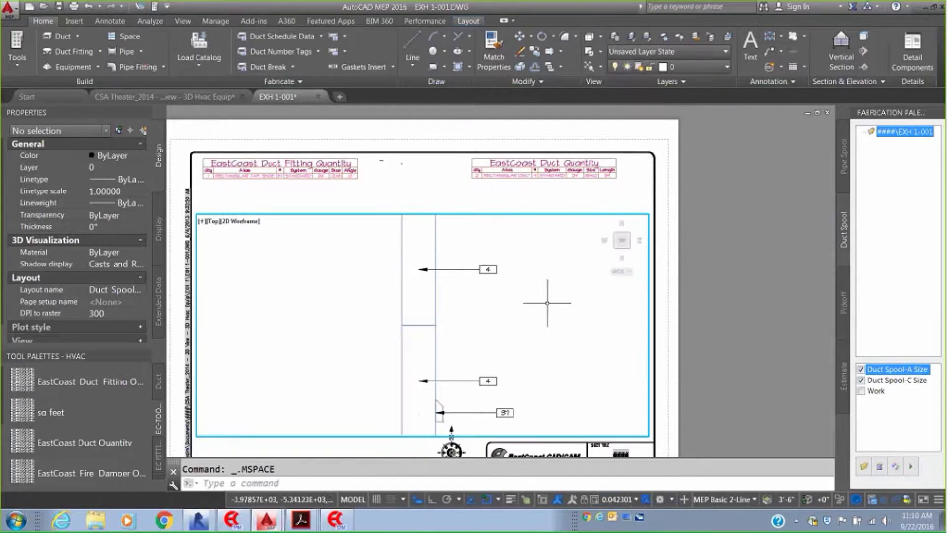
{"action": "left_click", "coordinate": [620, 250]}
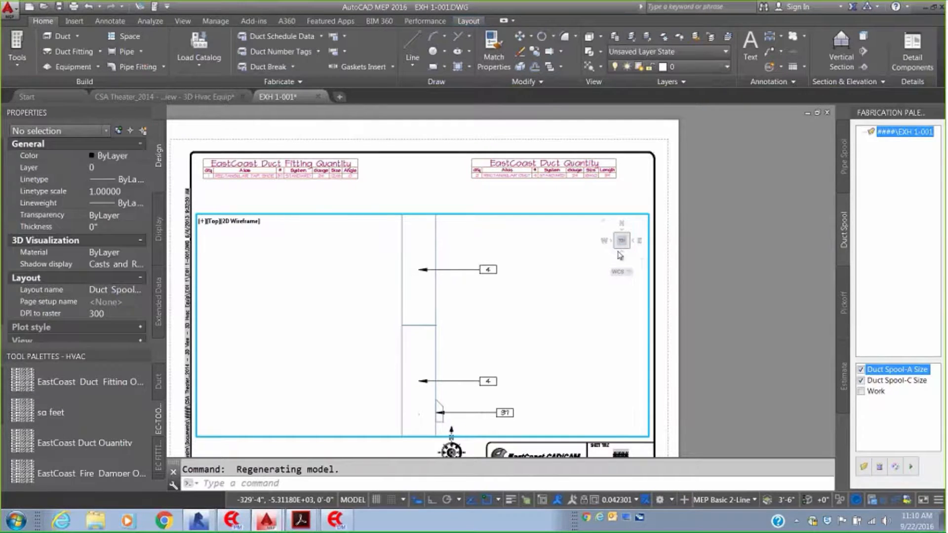
{"action": "left_click", "coordinate": [618, 250]}
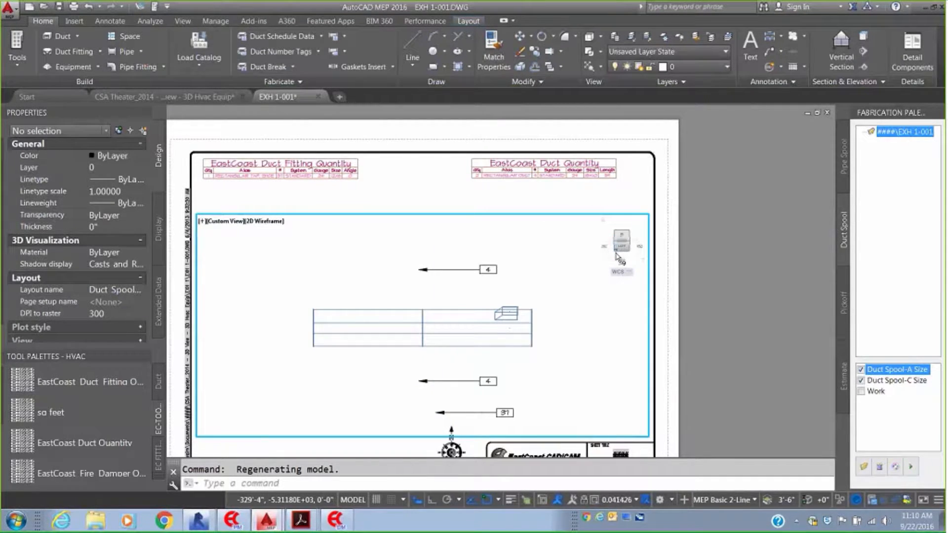
{"action": "left_click", "coordinate": [616, 253]}
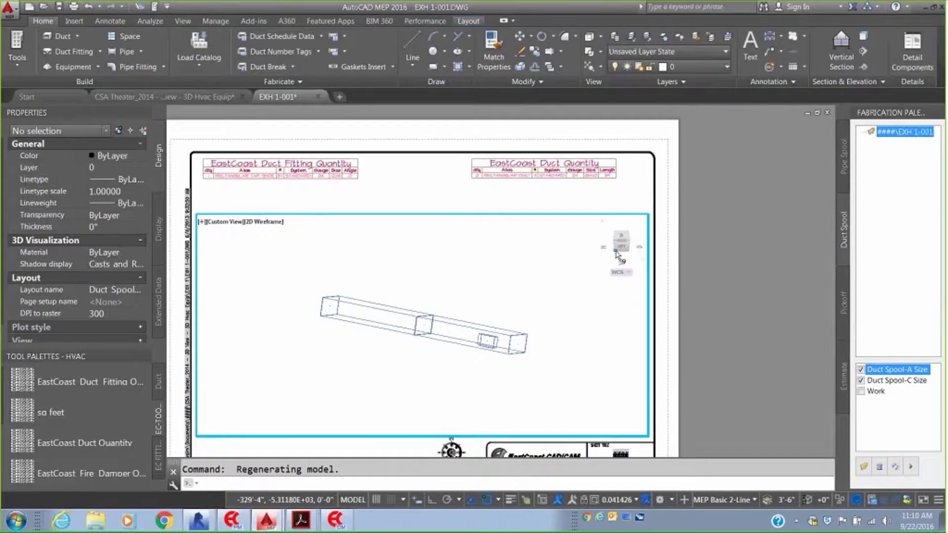
Refresh the duct number tags for the isometric view and dimension all ducts in the viewport.
{"action": "left_click", "coordinate": [262, 52]}
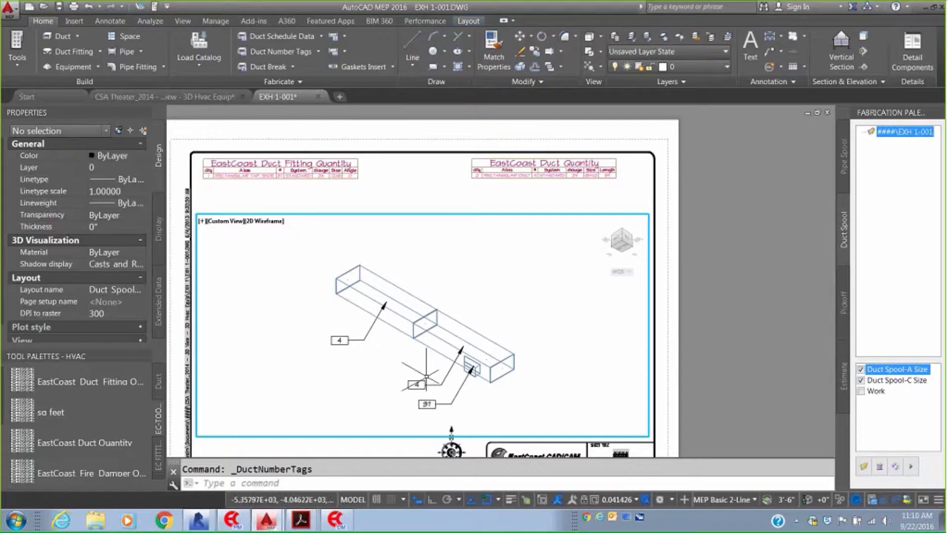
{"action": "left_click", "coordinate": [319, 52]}
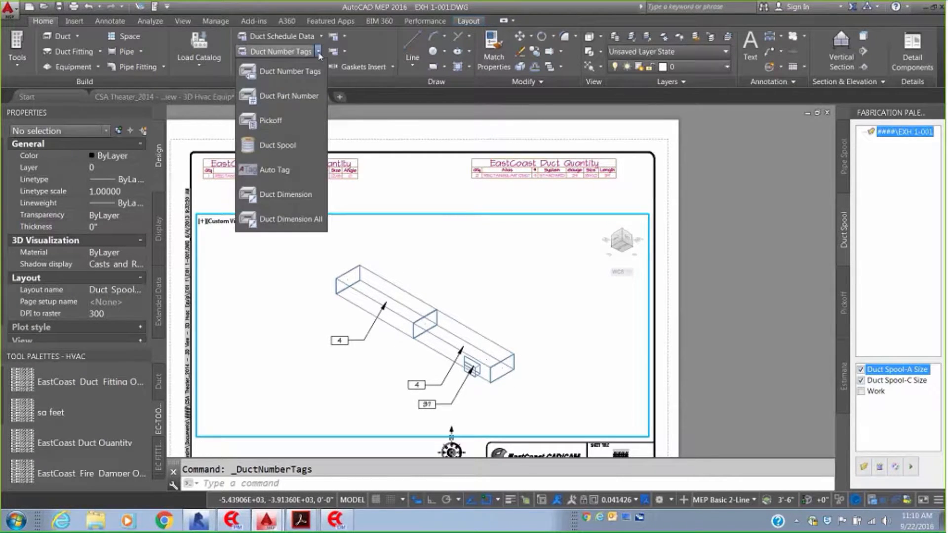
{"action": "left_click", "coordinate": [280, 219]}
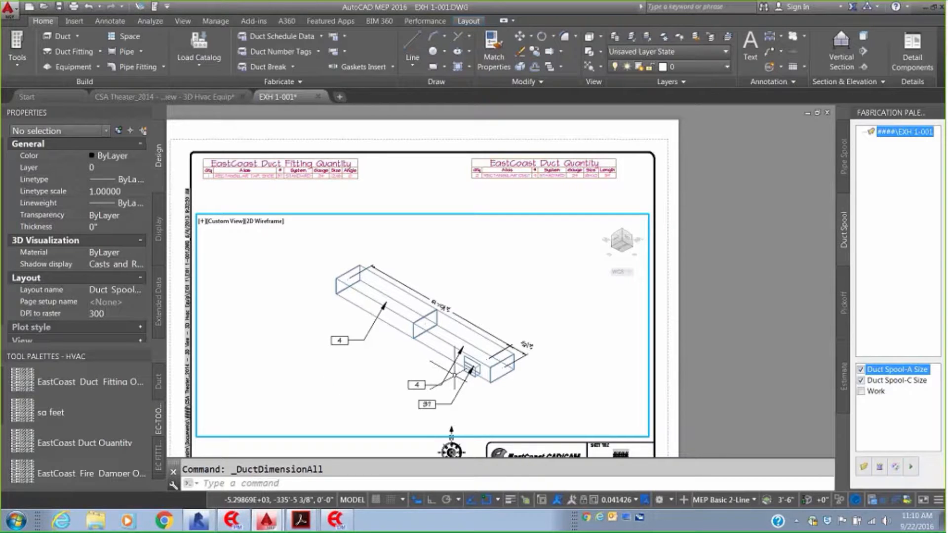
Close the EXH 1-001 spool drawing and return to the CSA Theater model.
{"action": "left_click", "coordinate": [15, 14]}
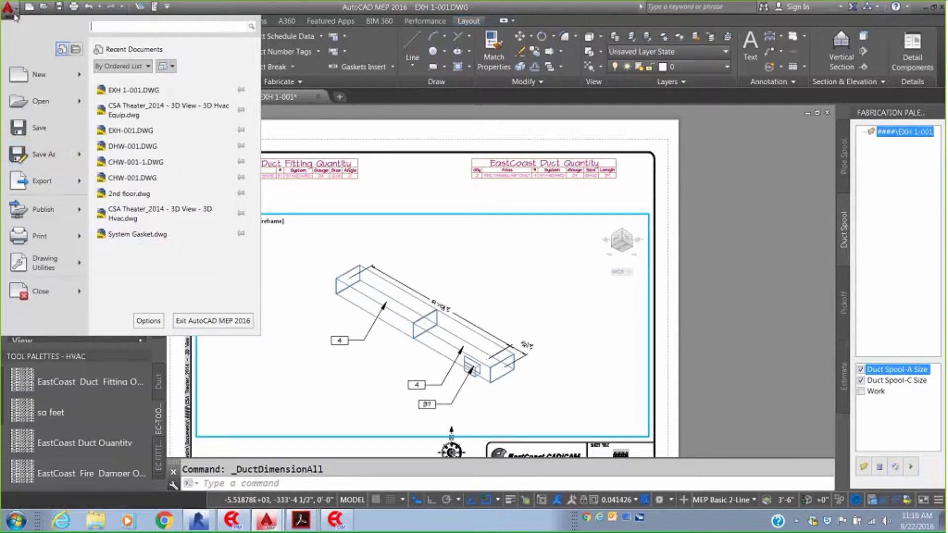
{"action": "left_click", "coordinate": [43, 297]}
{"action": "left_click", "coordinate": [471, 295]}
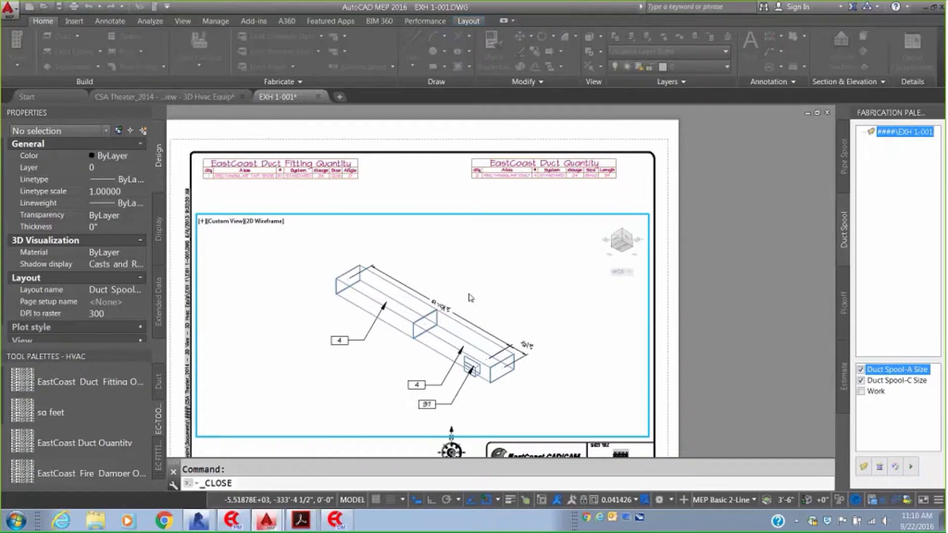
Select the short 18x10 duct at the end of the main run and set its hangers' under slab elevation to 114'.
{"action": "scroll", "coordinate": [414, 359], "scroll_direction": "down", "scroll_amount": 6}
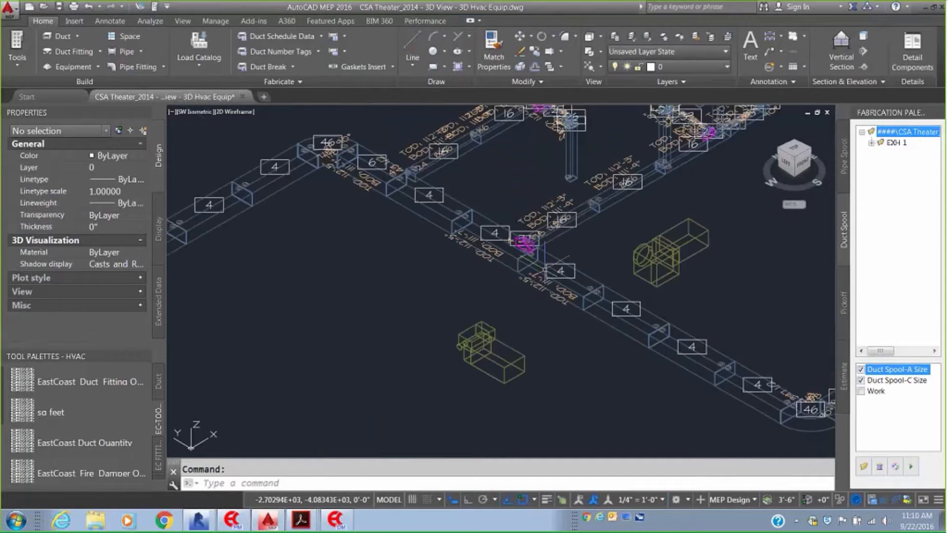
{"action": "middle_click_drag", "start_coordinate": [407, 346], "coordinate": [414, 359]}
{"action": "scroll", "coordinate": [362, 356], "scroll_direction": "up", "scroll_amount": 5}
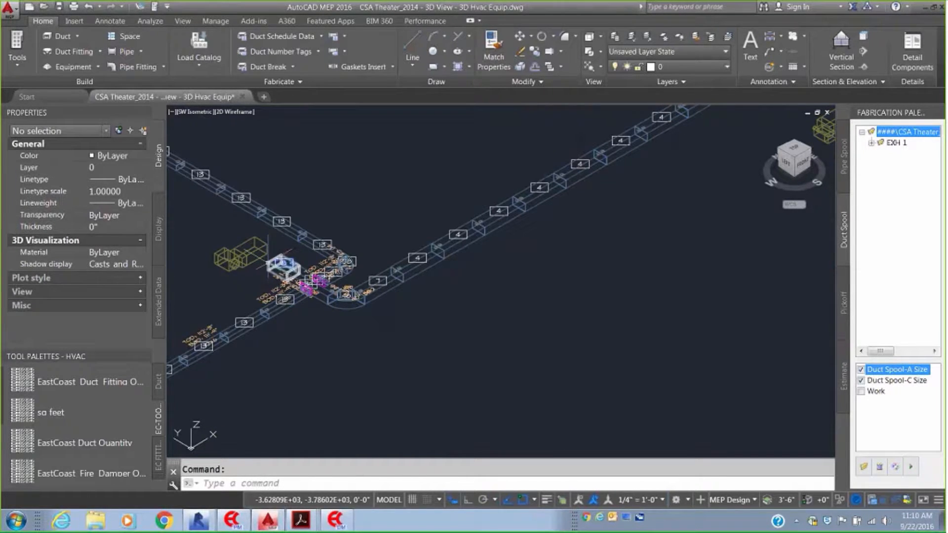
{"action": "left_click", "coordinate": [268, 266]}
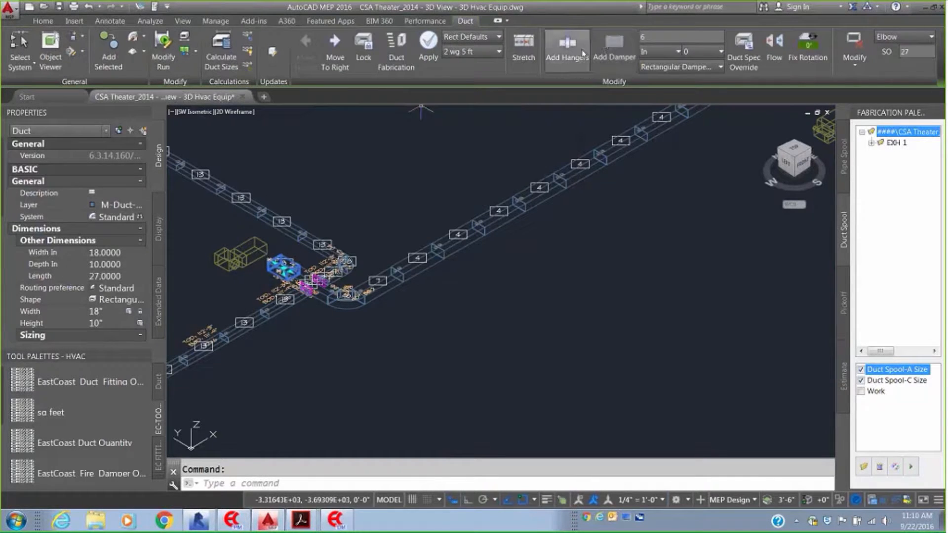
{"action": "left_click", "coordinate": [576, 51]}
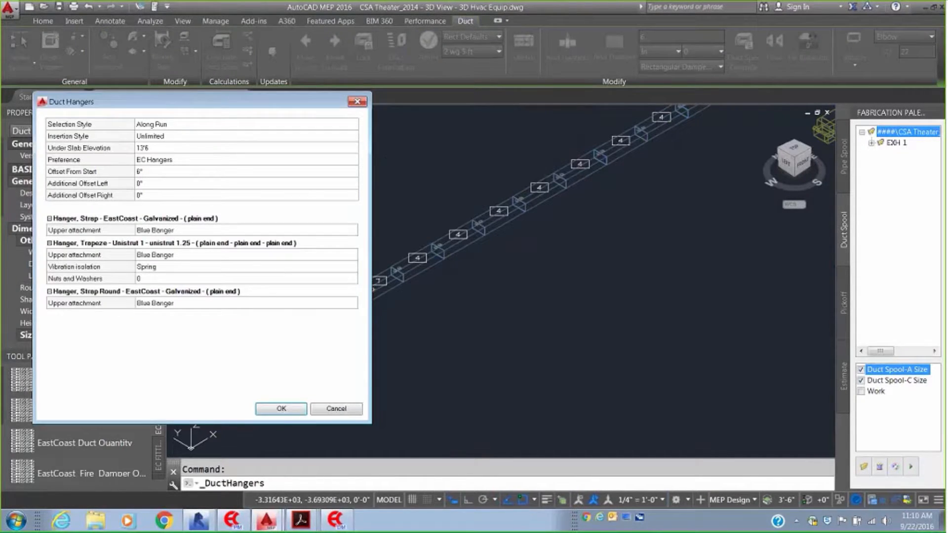
{"action": "left_click", "coordinate": [153, 148]}
{"action": "key", "text": "Return"}
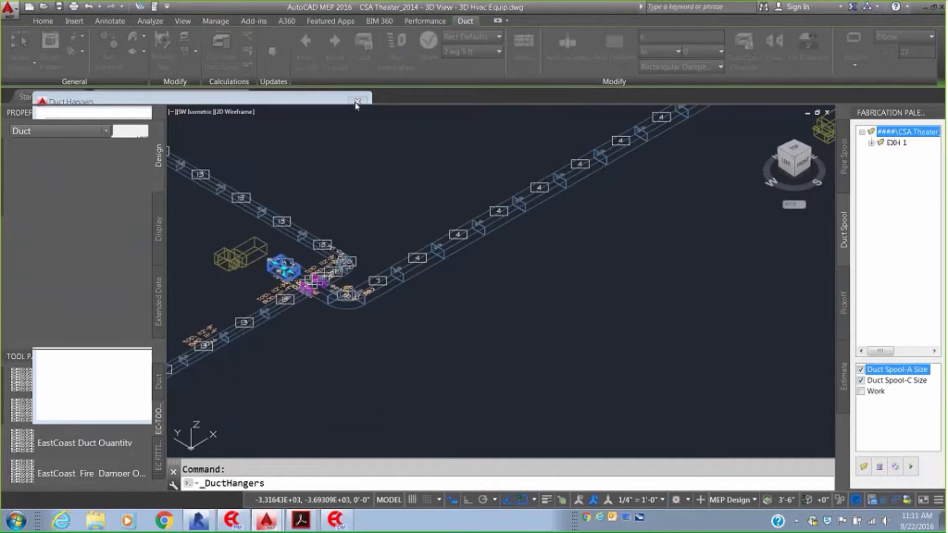
Add hangers to the short 18x10 duct, with the trapeze hanger's upper attachment set to Adjustable Beam Clamp, and clear the selection.
{"action": "scroll", "coordinate": [486, 209], "scroll_direction": "up", "scroll_amount": 2}
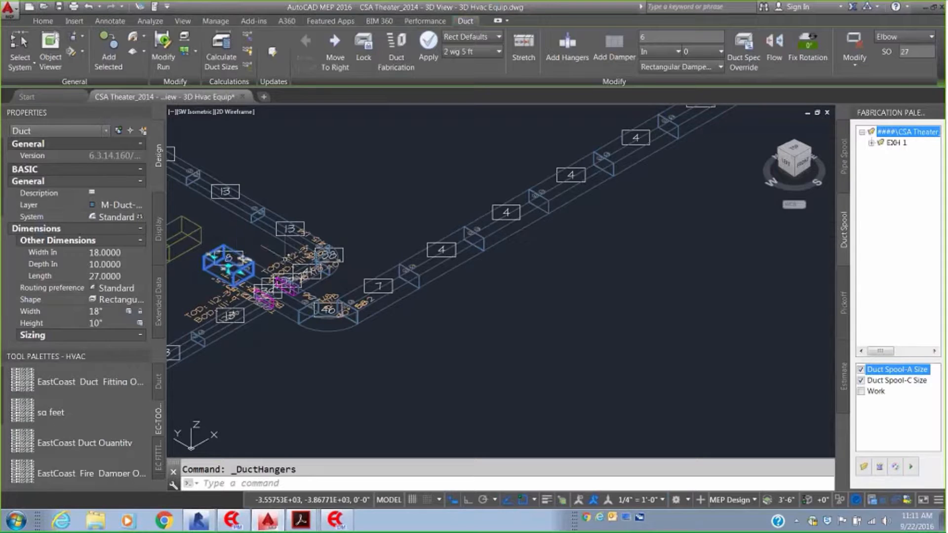
{"action": "scroll", "coordinate": [380, 253], "scroll_direction": "up", "scroll_amount": 2}
{"action": "scroll", "coordinate": [380, 252], "scroll_direction": "down", "scroll_amount": 2}
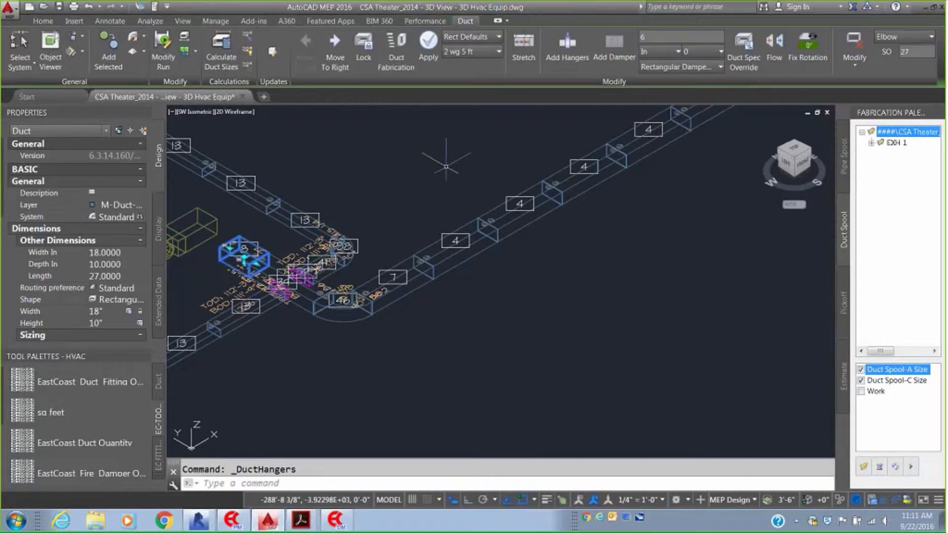
{"action": "middle_click_drag", "start_coordinate": [446, 159], "coordinate": [503, 171]}
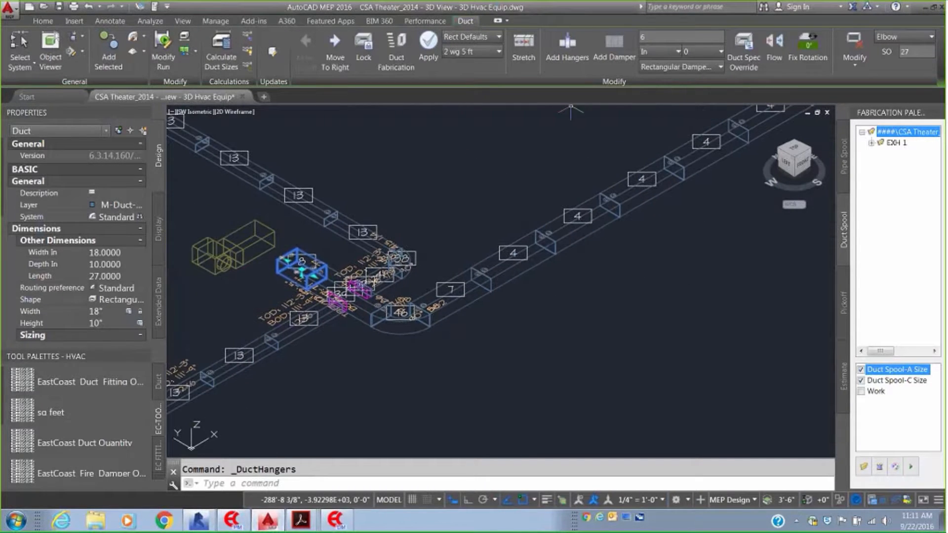
{"action": "left_click", "coordinate": [576, 43]}
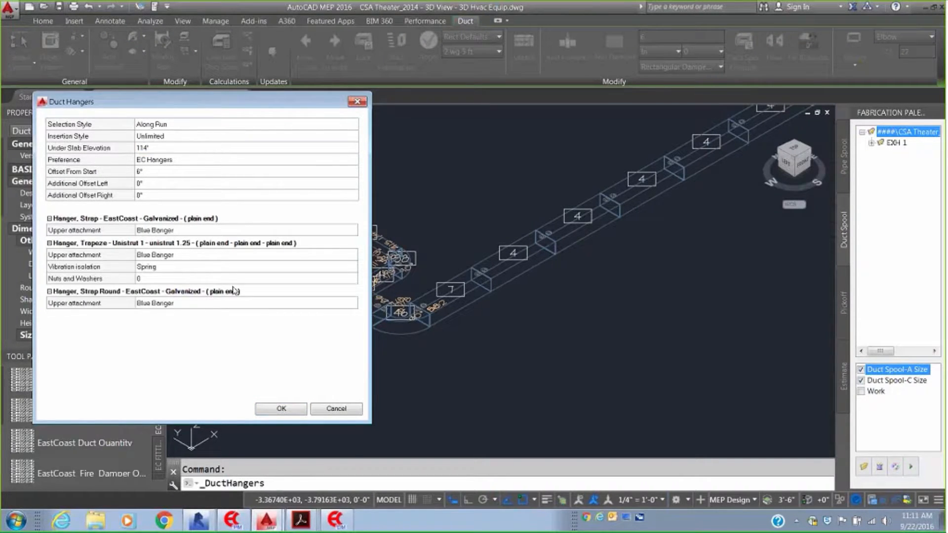
{"action": "left_click", "coordinate": [266, 255]}
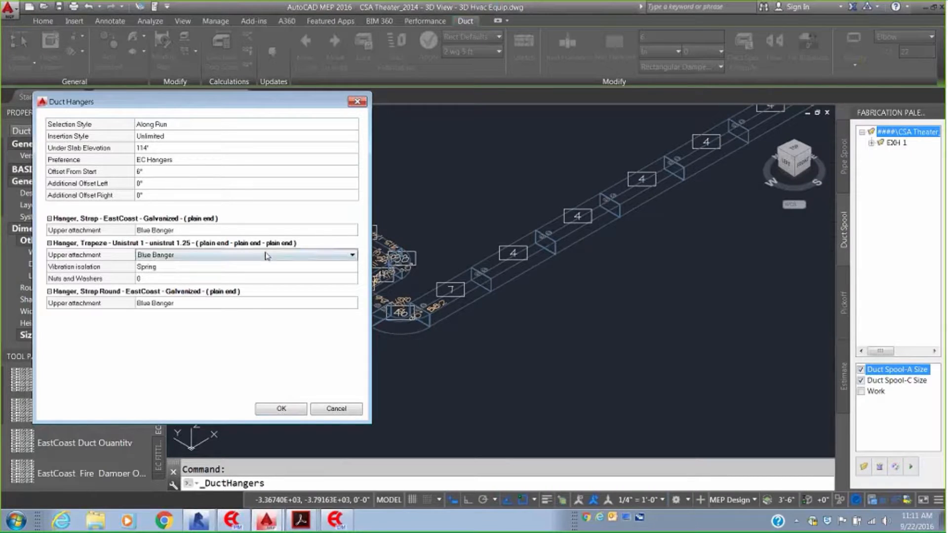
{"action": "left_click", "coordinate": [352, 256]}
{"action": "left_click", "coordinate": [168, 264]}
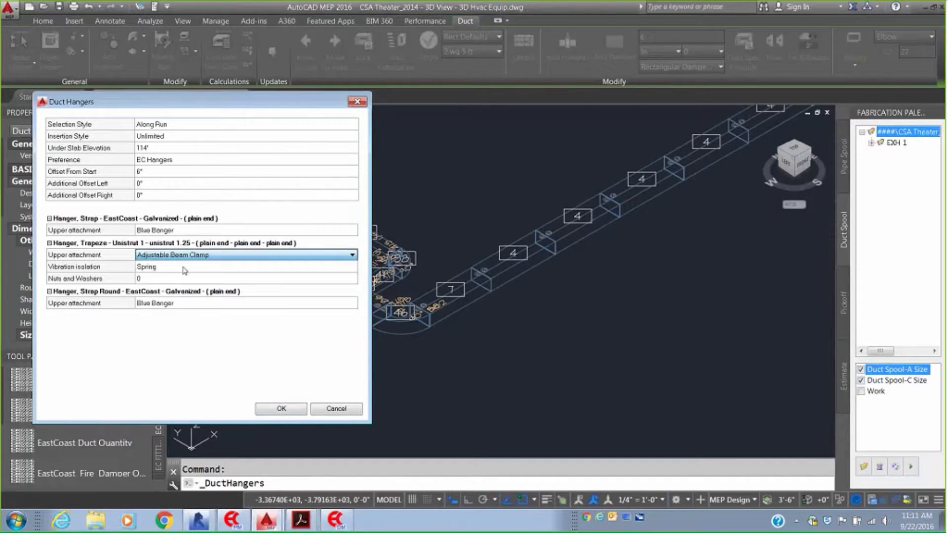
{"action": "left_click", "coordinate": [281, 409]}
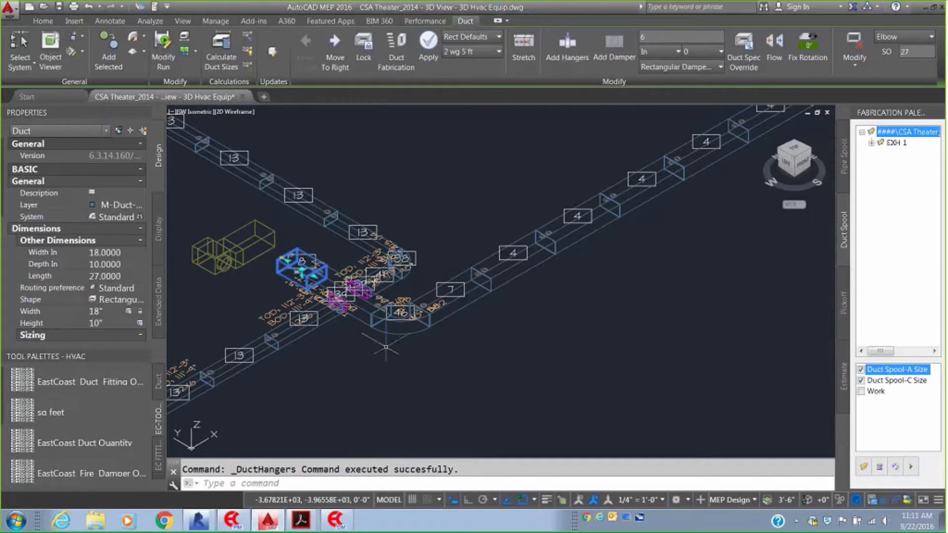
{"action": "scroll", "coordinate": [323, 258], "scroll_direction": "up", "scroll_amount": 5}
{"action": "middle_click_drag", "start_coordinate": [323, 258], "coordinate": [400, 253]}
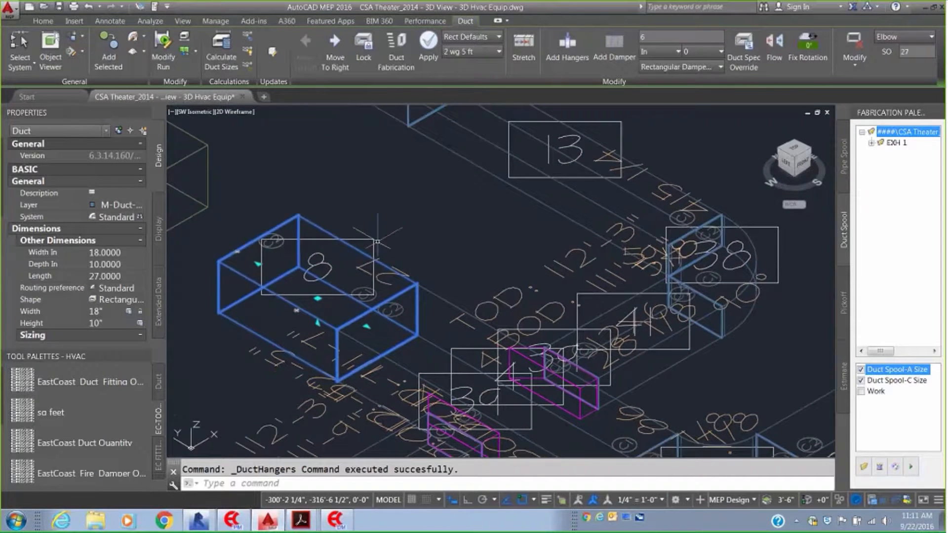
{"action": "key", "text": "Escape"}
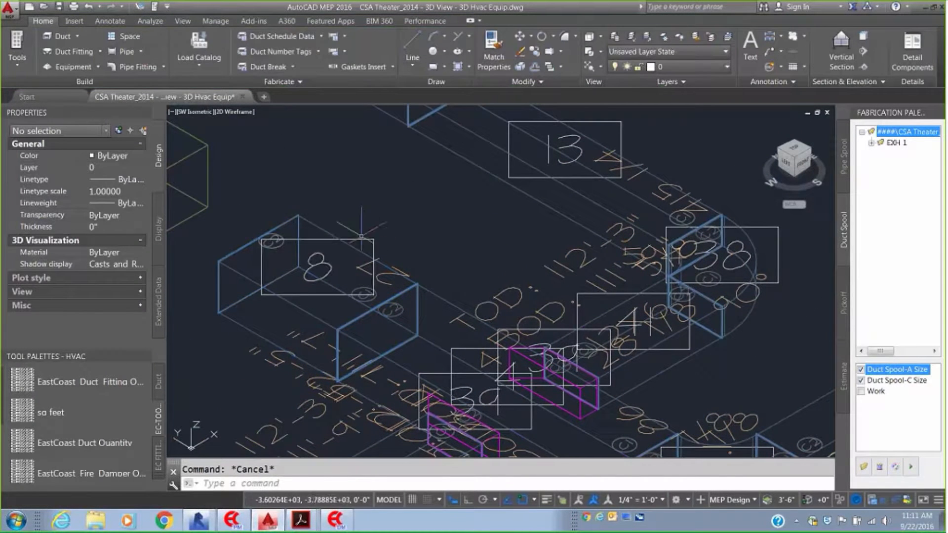
{"action": "left_click", "coordinate": [323, 227]}
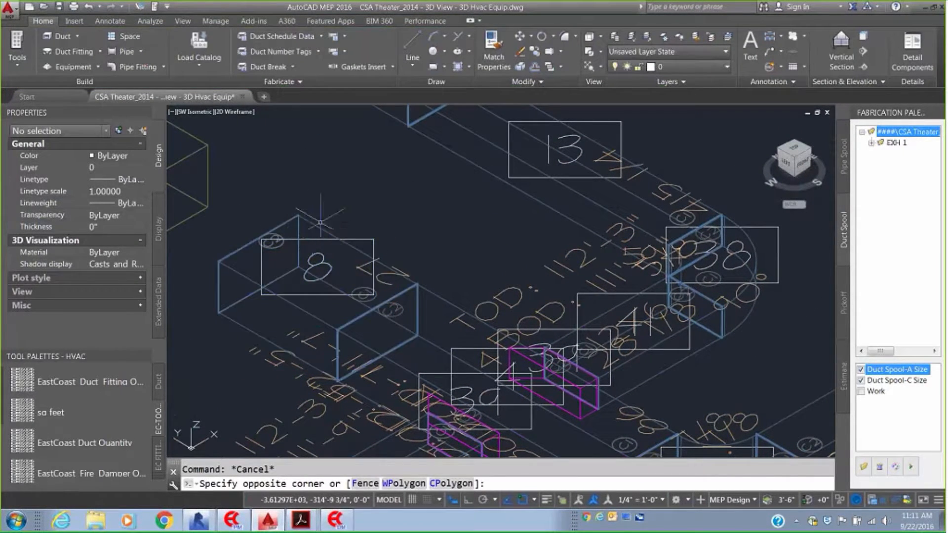
{"action": "key", "text": "Escape"}
Add hangers along the run from the 59-inch number 4 duct nearest the elbow, accepting the current hanger settings.
{"action": "scroll", "coordinate": [673, 352], "scroll_direction": "down", "scroll_amount": 5}
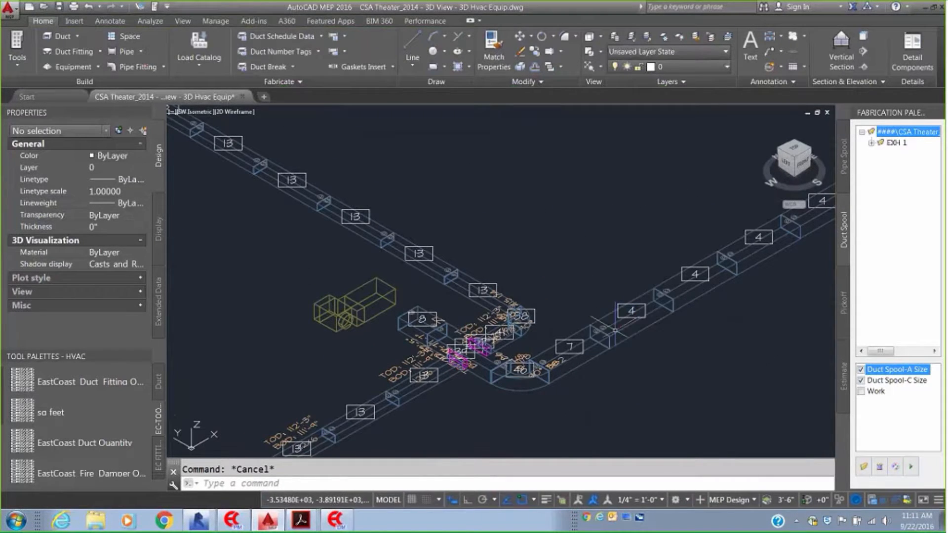
{"action": "left_click", "coordinate": [620, 318]}
{"action": "left_click", "coordinate": [619, 365]}
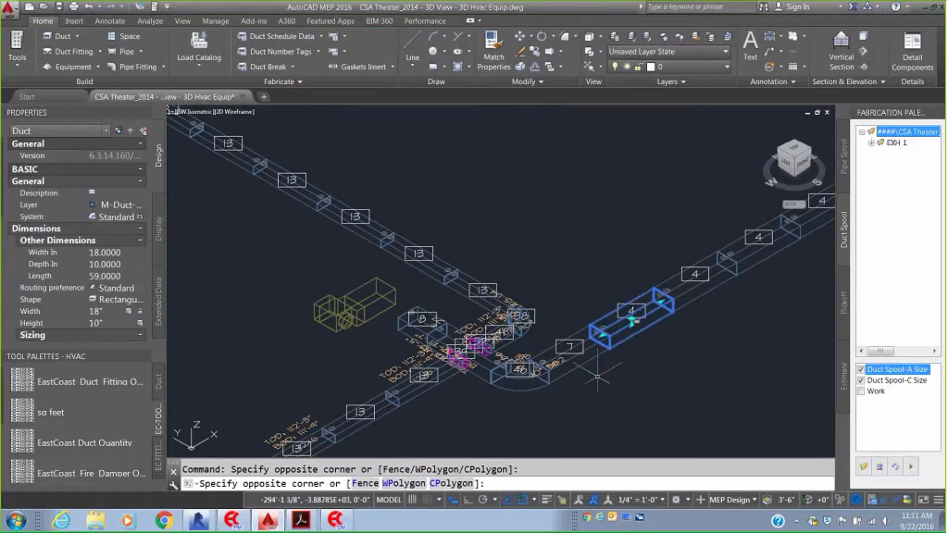
{"action": "left_click", "coordinate": [567, 55]}
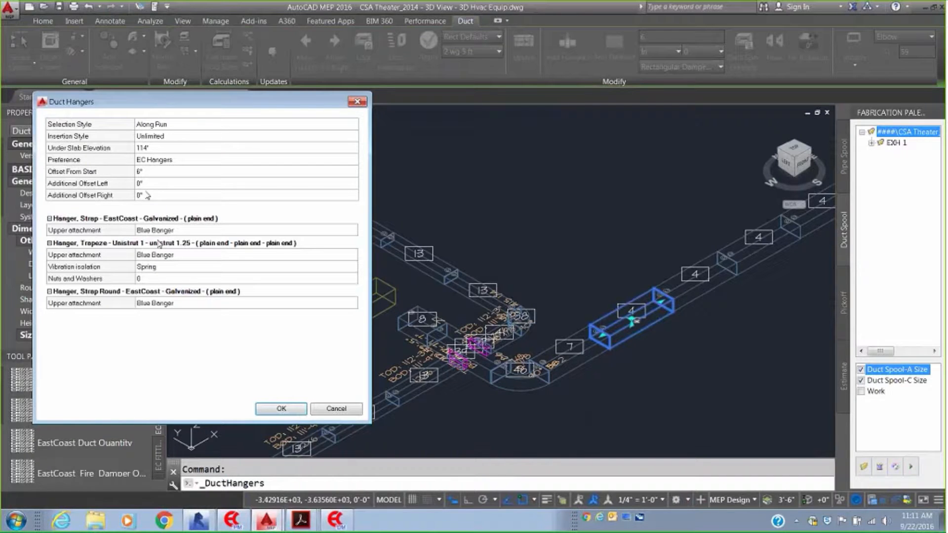
{"action": "left_click", "coordinate": [268, 411]}
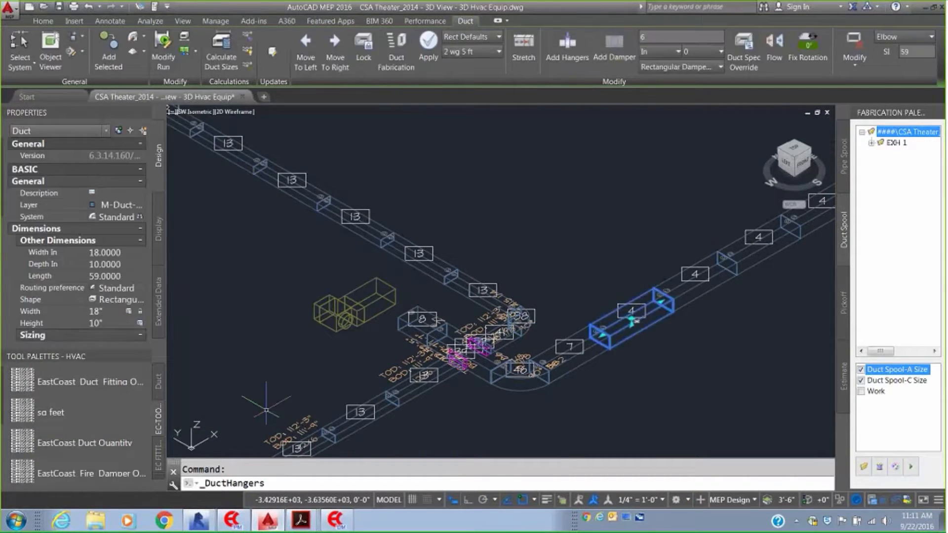
{"action": "scroll", "coordinate": [627, 316], "scroll_direction": "up", "scroll_amount": 5}
{"action": "scroll", "coordinate": [552, 305], "scroll_direction": "down", "scroll_amount": 5}
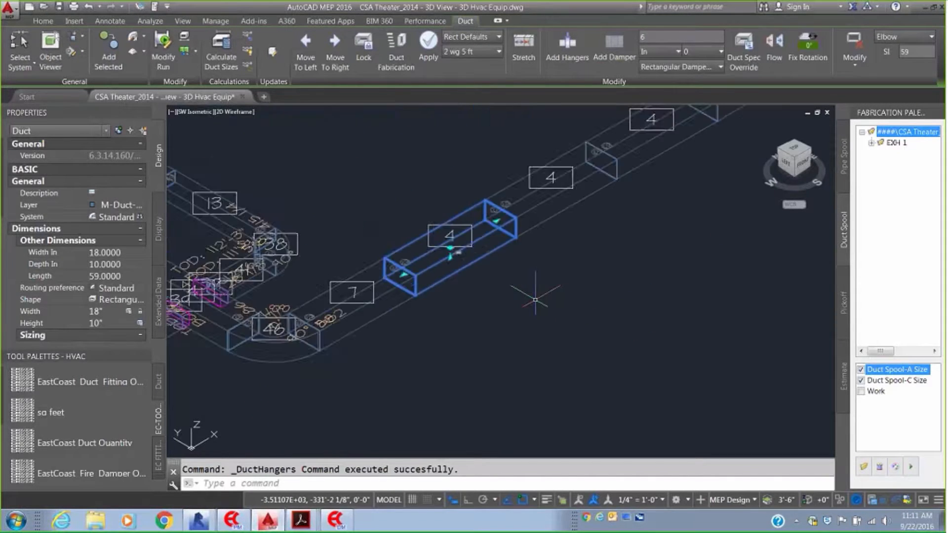
{"action": "key", "text": "Escape"}
Bring the whole duct network into view and switch the fabrication palette to pickoffs.
{"action": "scroll", "coordinate": [552, 305], "scroll_direction": "down", "scroll_amount": 6}
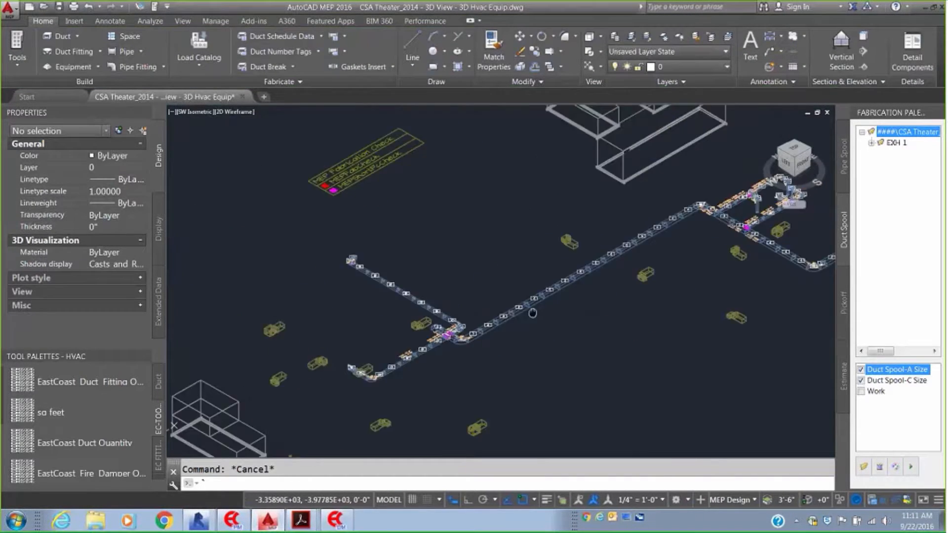
{"action": "middle_click_drag", "start_coordinate": [567, 303], "coordinate": [489, 286]}
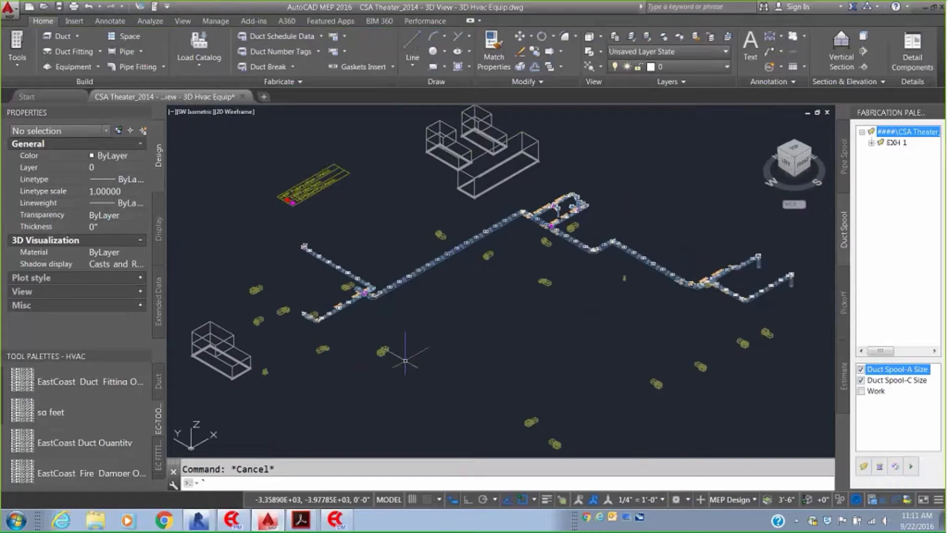
{"action": "middle_click_drag", "start_coordinate": [405, 354], "coordinate": [340, 355]}
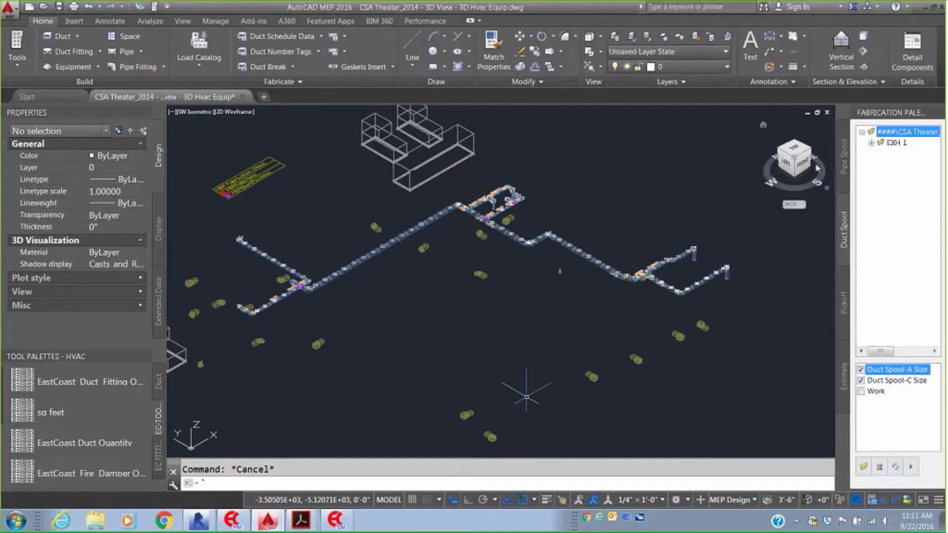
{"action": "left_click", "coordinate": [844, 303]}
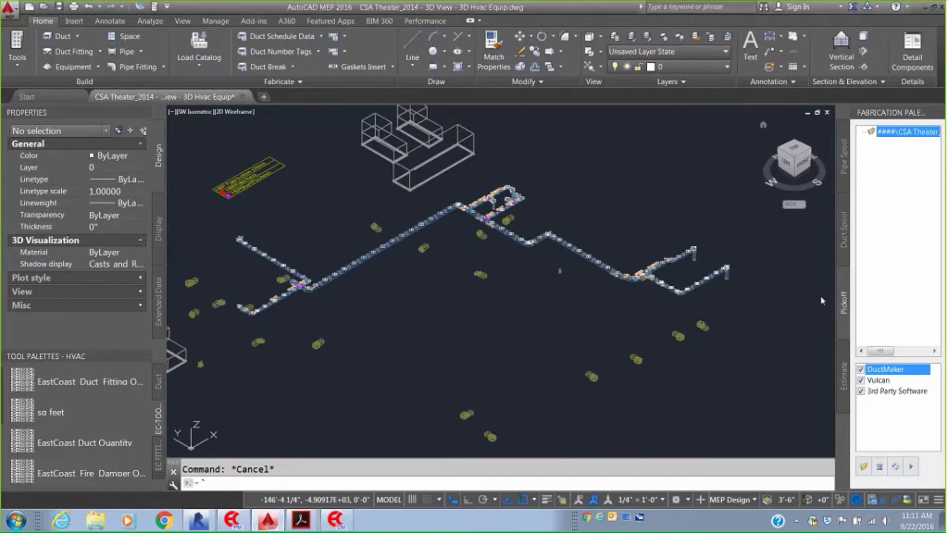
{"action": "scroll", "coordinate": [544, 329], "scroll_direction": "down", "scroll_amount": 2}
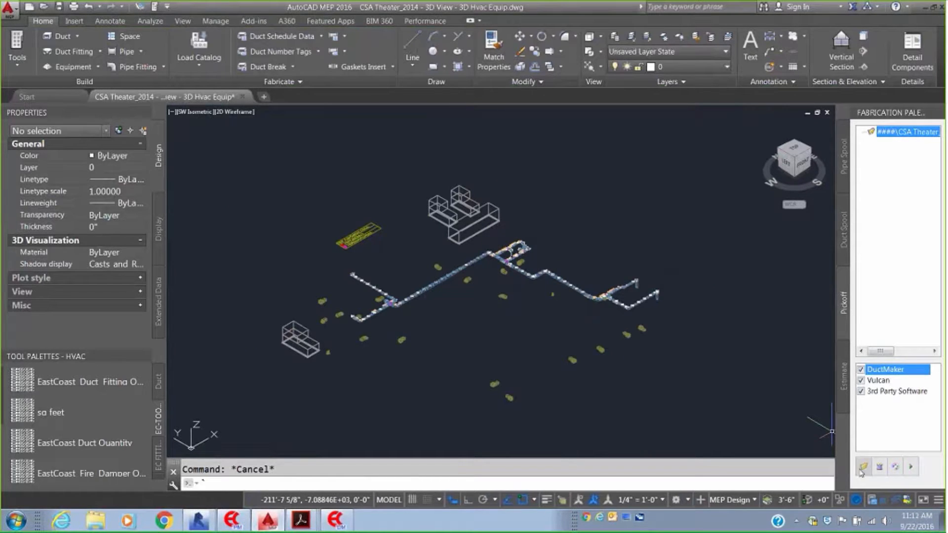
{"action": "left_click", "coordinate": [880, 467]}
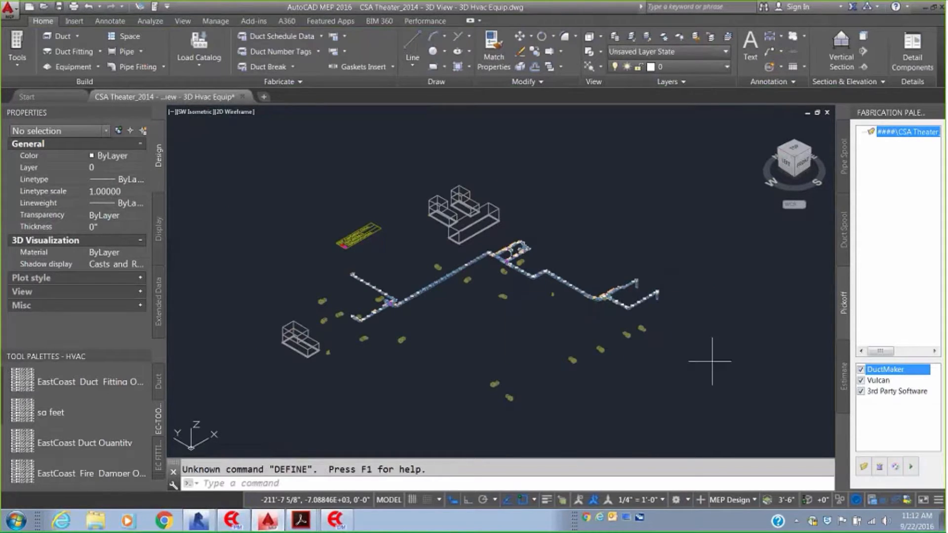
{"action": "left_click_drag", "start_coordinate": [712, 362], "coordinate": [271, 197]}
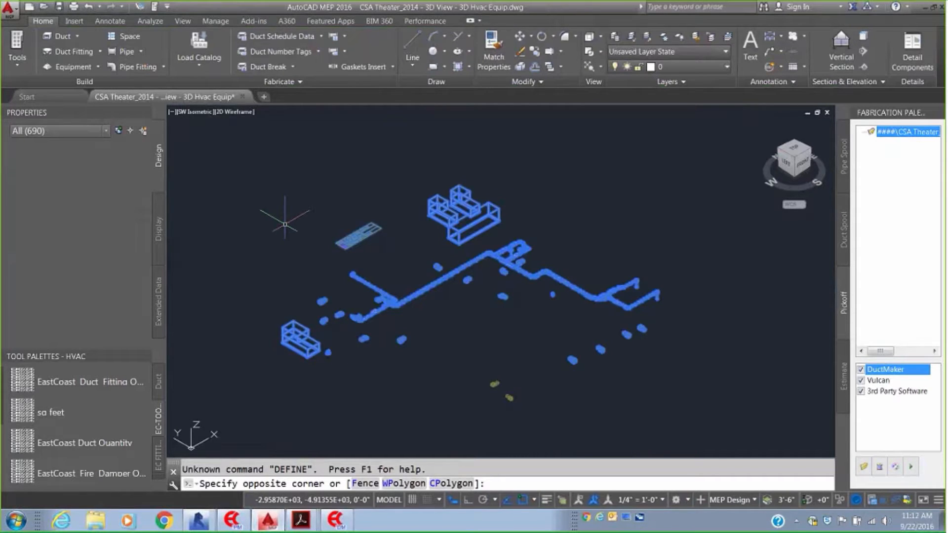
{"action": "right_click", "coordinate": [570, 188]}
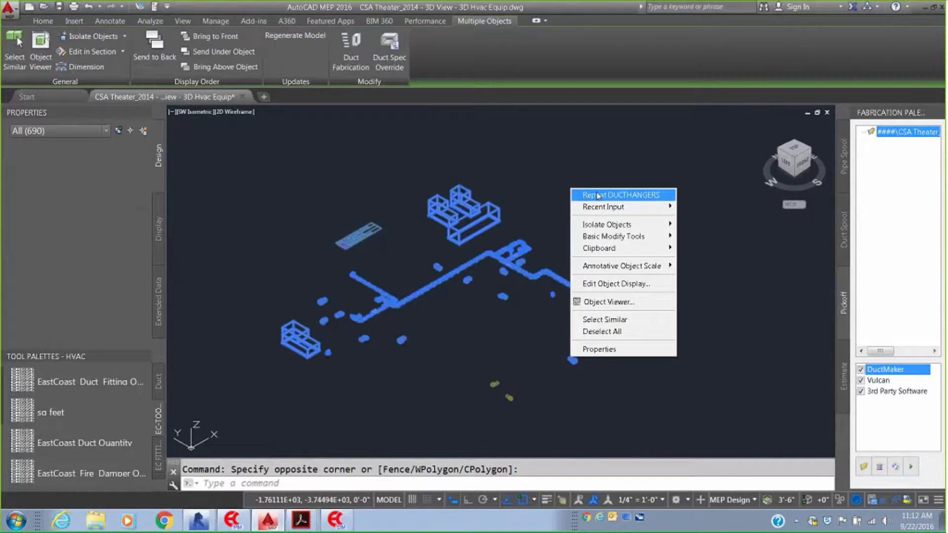
{"action": "left_click", "coordinate": [675, 319]}
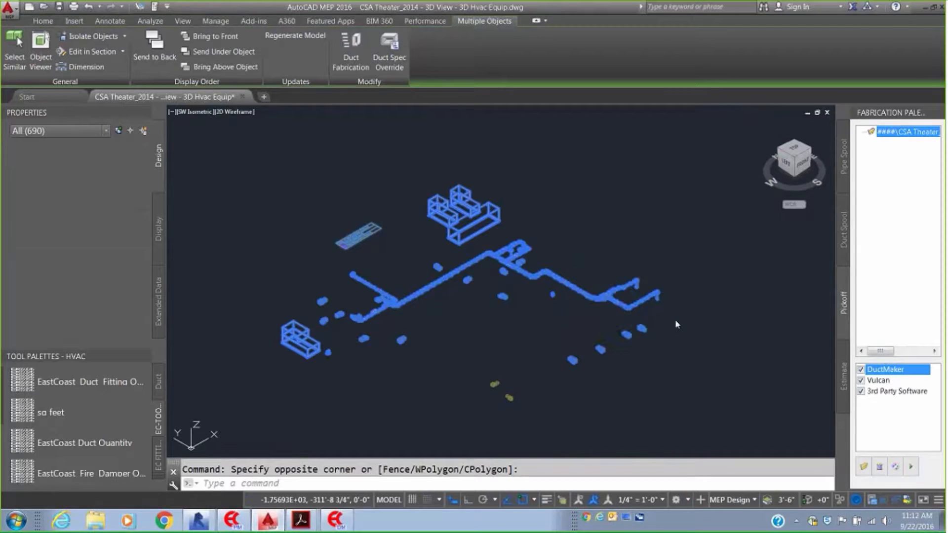
Define a duct pickoff with the preset numbering, shape and status options, and include the entire duct network.
{"action": "left_click", "coordinate": [878, 467]}
{"action": "left_click", "coordinate": [418, 418]}
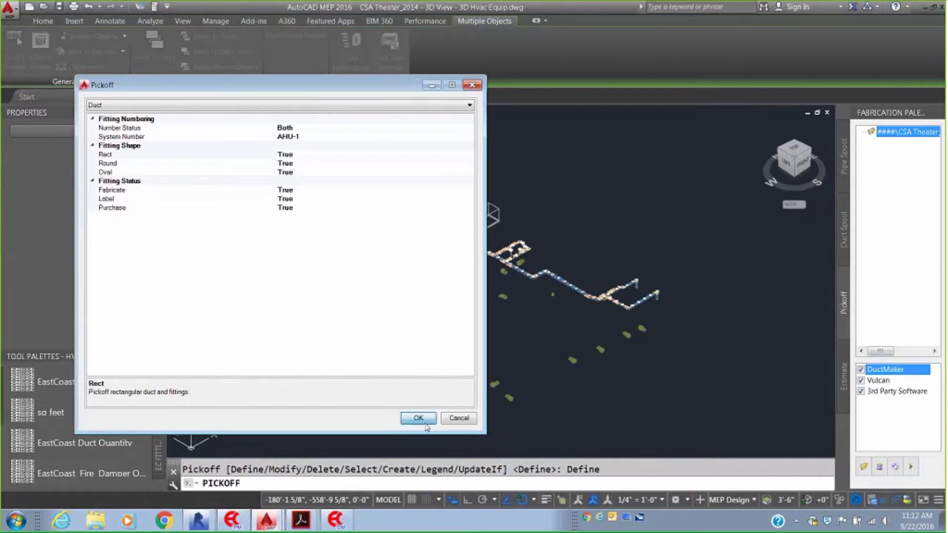
{"action": "left_click", "coordinate": [682, 380]}
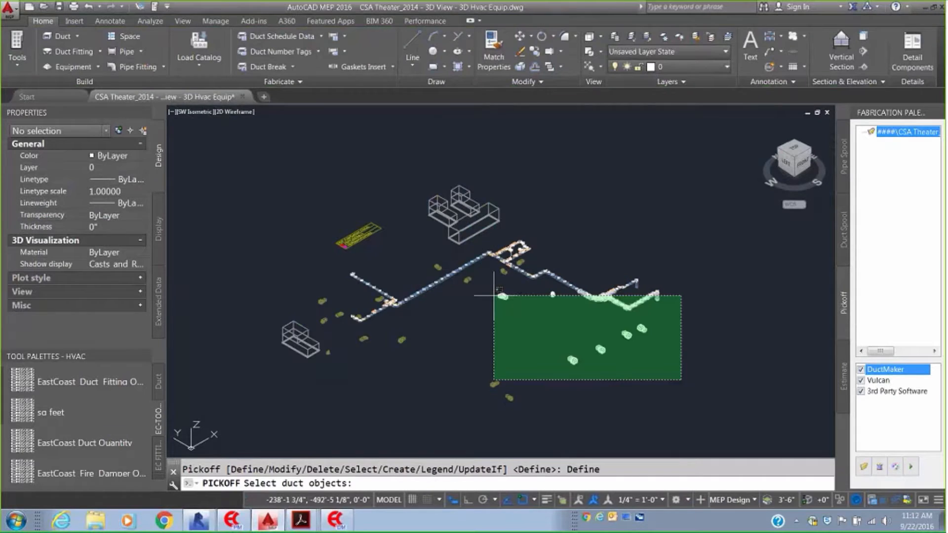
{"action": "left_click", "coordinate": [280, 234]}
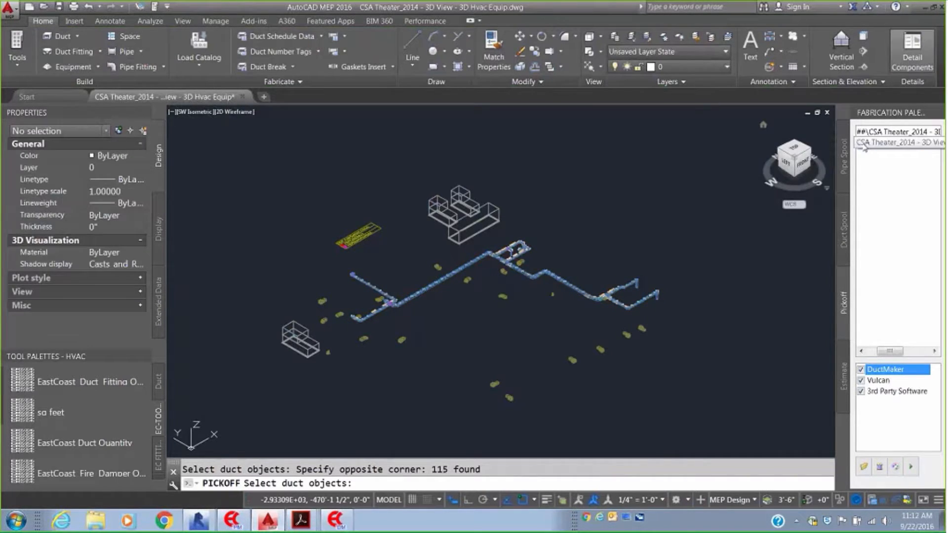
Generate the newly defined pickoff for DuctMaker, Vulcan and 3rd Party Software.
{"action": "left_click", "coordinate": [885, 145]}
{"action": "right_click", "coordinate": [881, 144]}
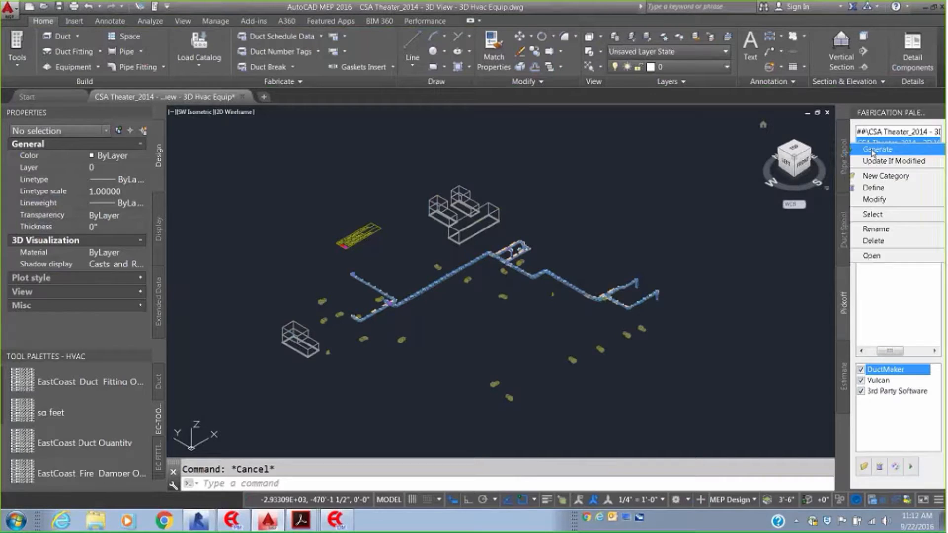
{"action": "left_click", "coordinate": [872, 150]}
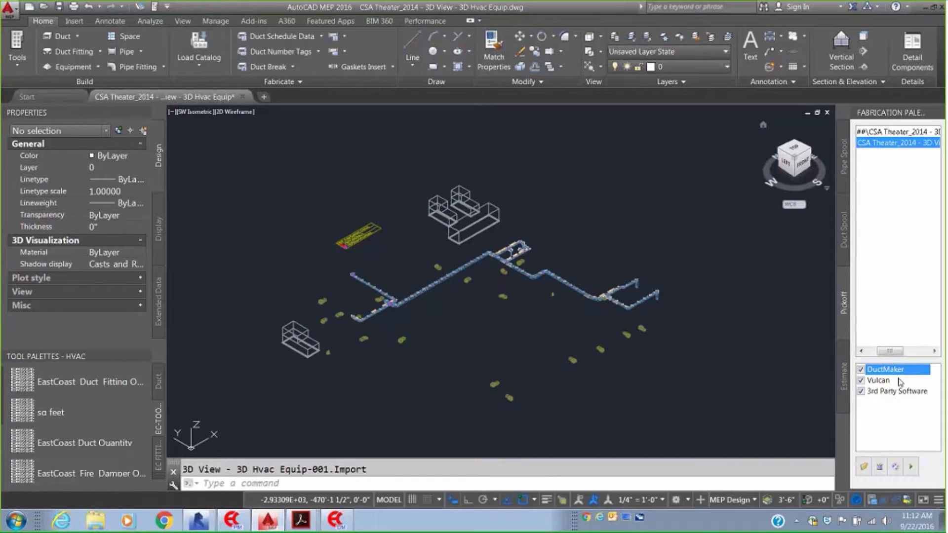
{"action": "key", "text": "Escape"}
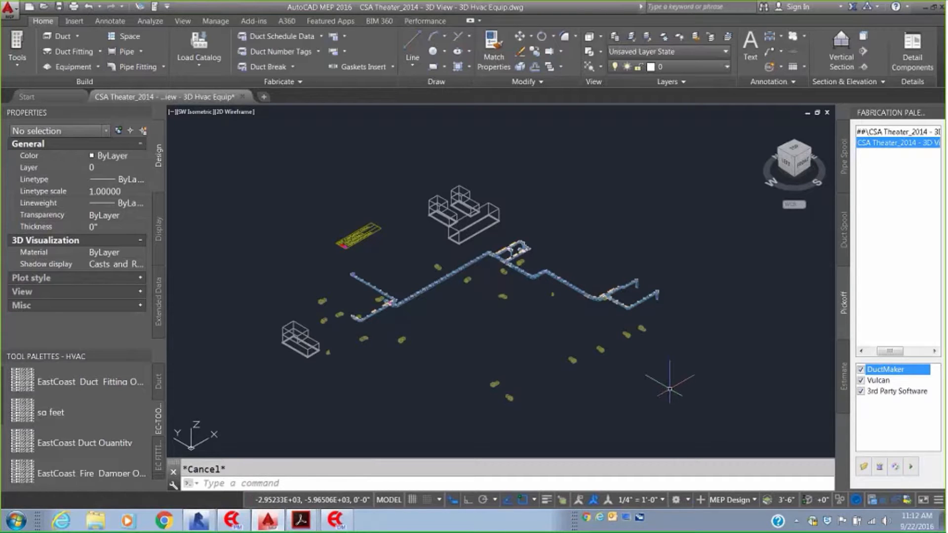
Switch to DuctMaker and create a new job.
{"action": "middle_click_drag", "start_coordinate": [672, 390], "coordinate": [663, 387]}
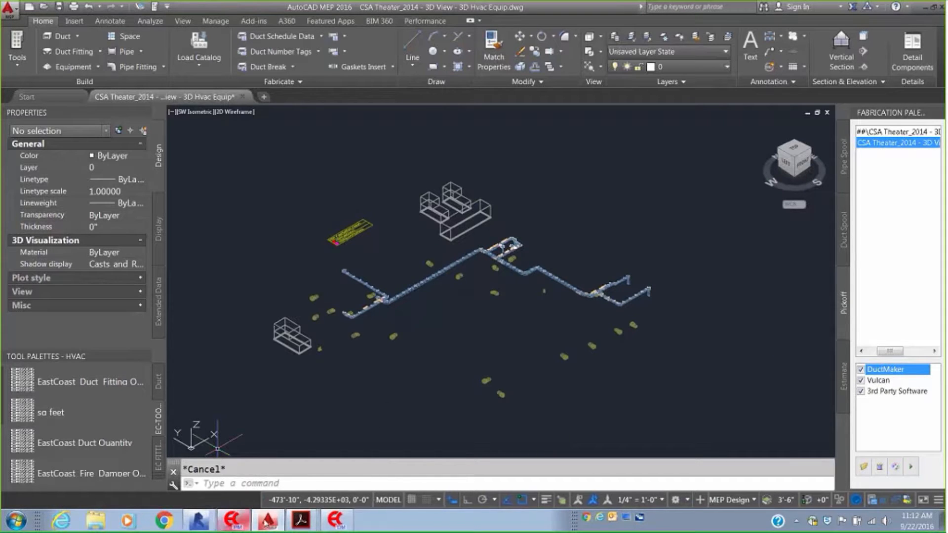
{"action": "left_click", "coordinate": [344, 513]}
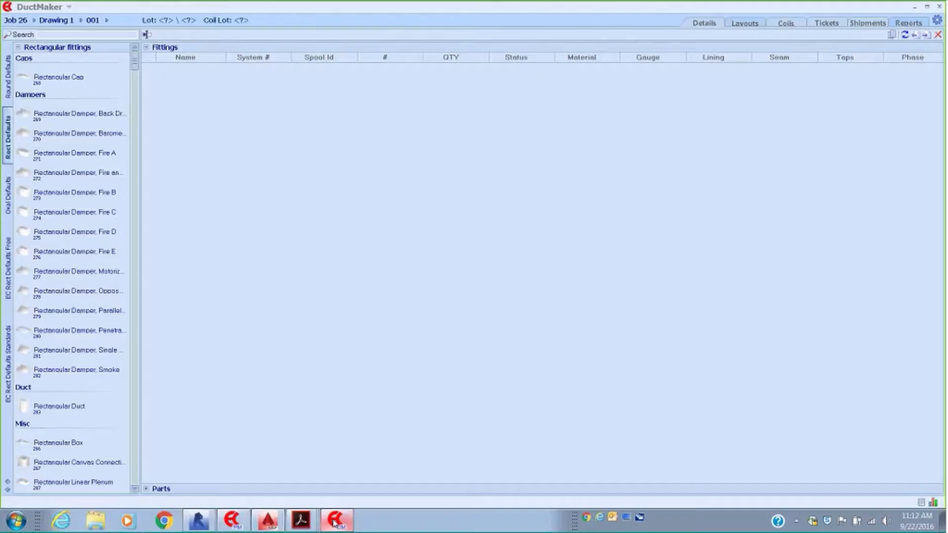
{"action": "left_click", "coordinate": [11, 20]}
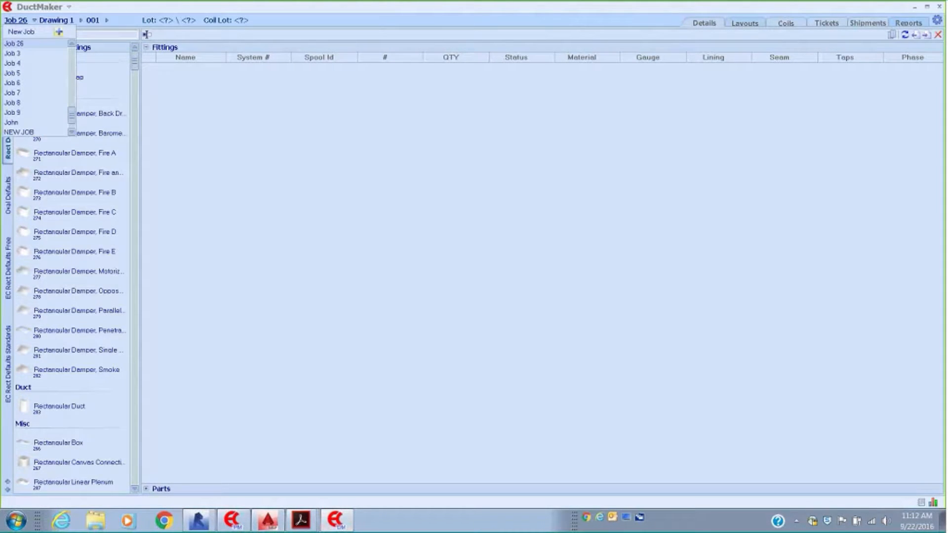
{"action": "left_click", "coordinate": [21, 32]}
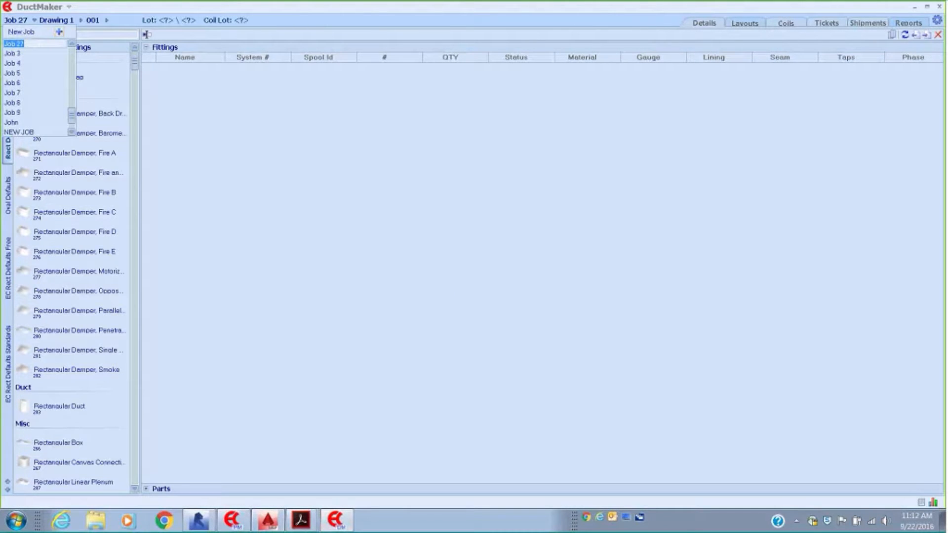
{"action": "left_click", "coordinate": [359, 206]}
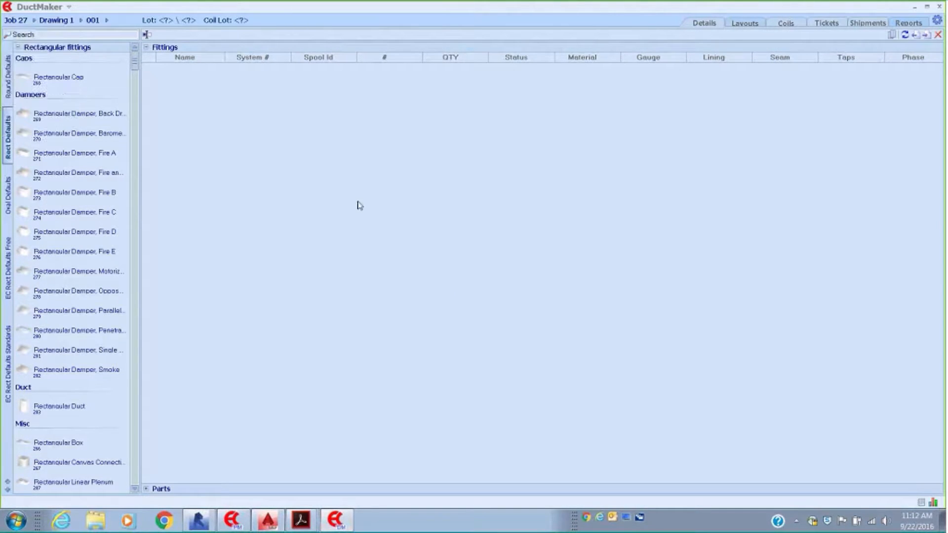
Import the pickoff file "CSA Theater_2014 - 3D View - 3D Hvac Equip-001.dm" into the new job's drawing.
{"action": "left_click", "coordinate": [927, 36]}
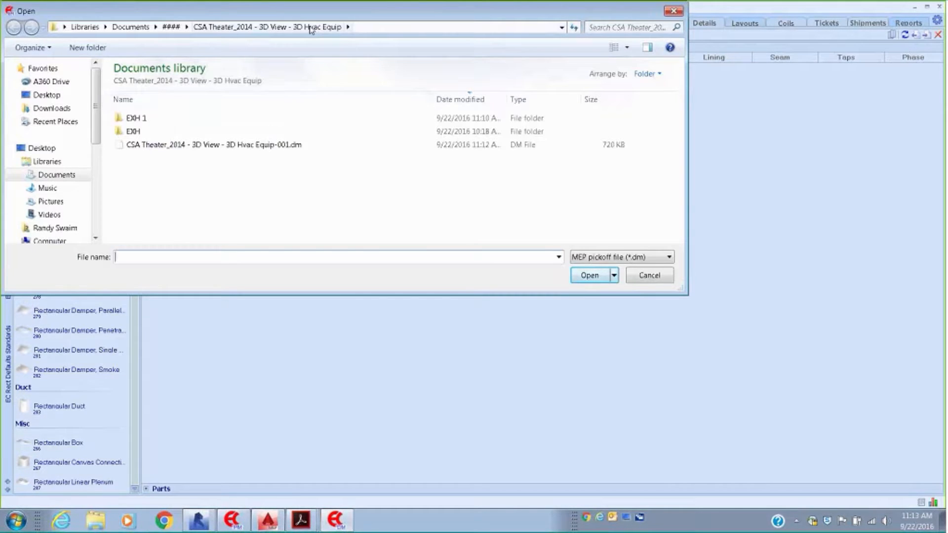
{"action": "left_click", "coordinate": [32, 172]}
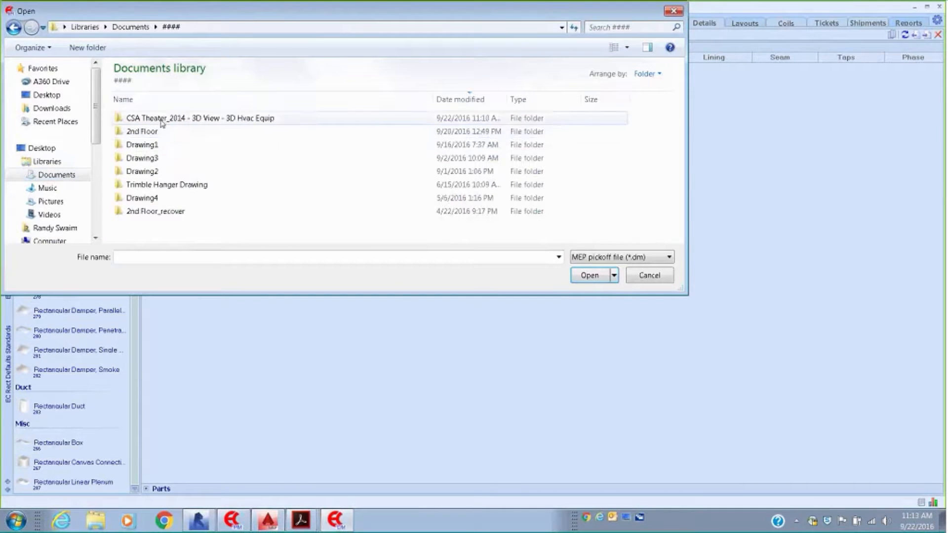
{"action": "double_click", "coordinate": [165, 120]}
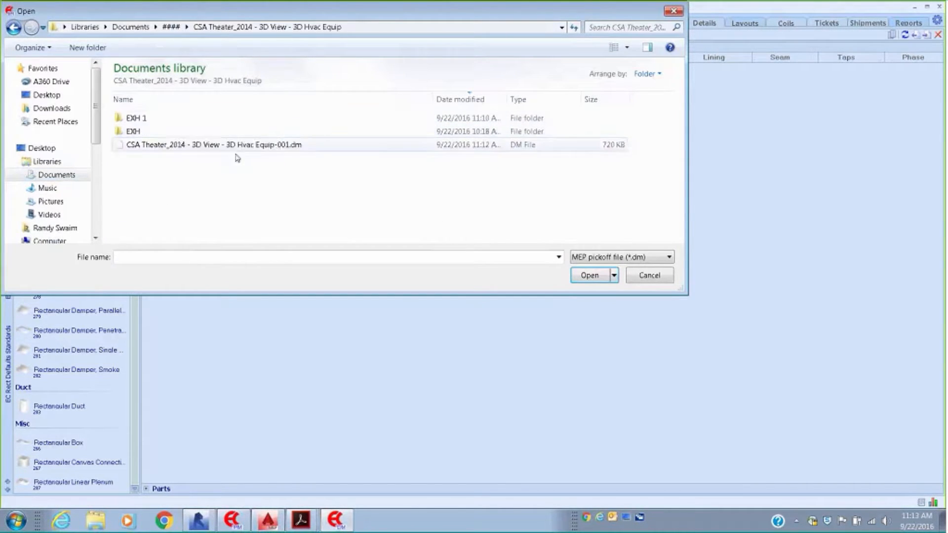
{"action": "double_click", "coordinate": [174, 146]}
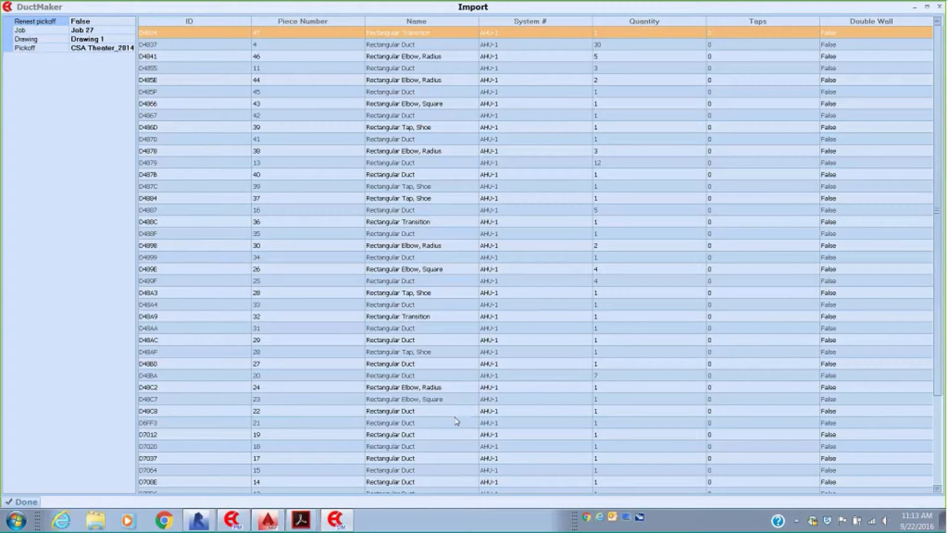
{"action": "left_click", "coordinate": [27, 502]}
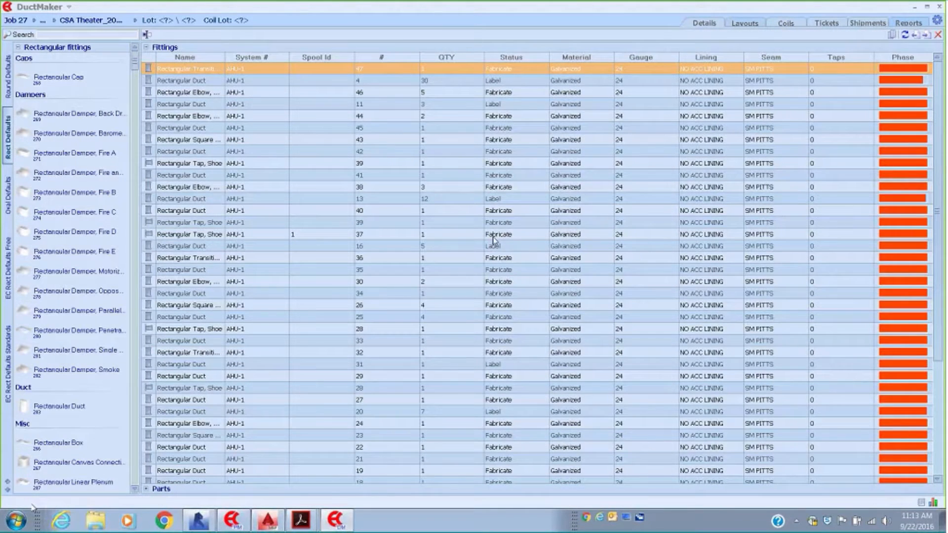
Open rectangular square elbow piece 43 in the Fitting Editor, inspect its 3D model and properties, and return to the fittings list.
{"action": "left_click", "coordinate": [205, 140]}
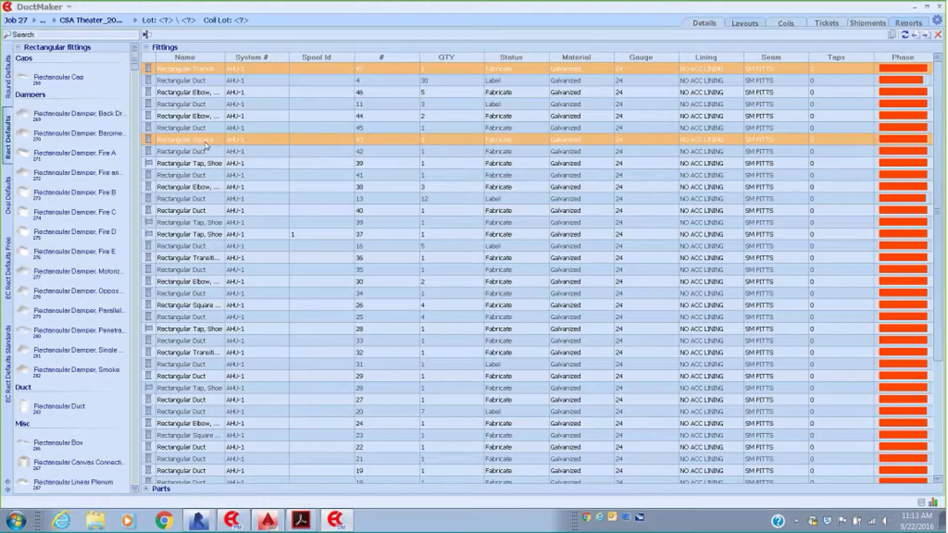
{"action": "double_click", "coordinate": [197, 145]}
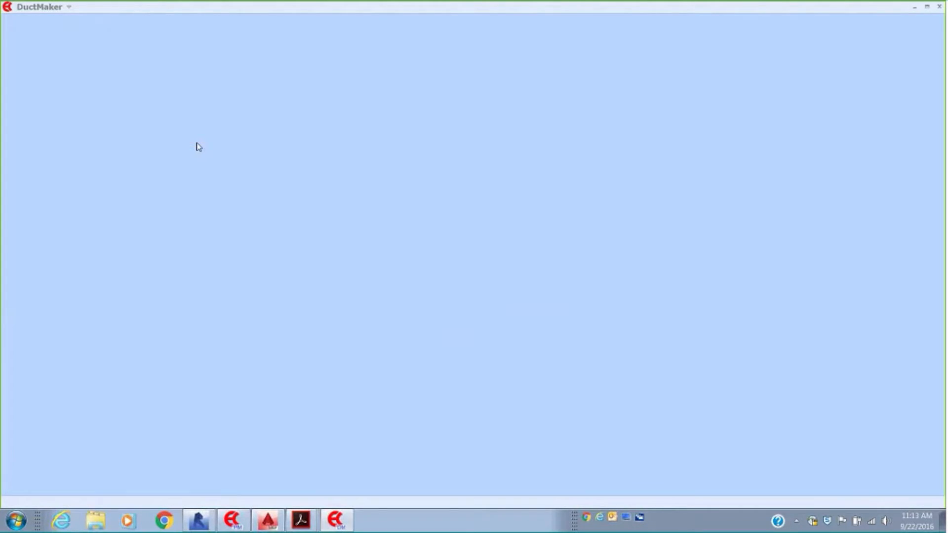
{"action": "left_click_drag", "start_coordinate": [446, 361], "coordinate": [499, 353]}
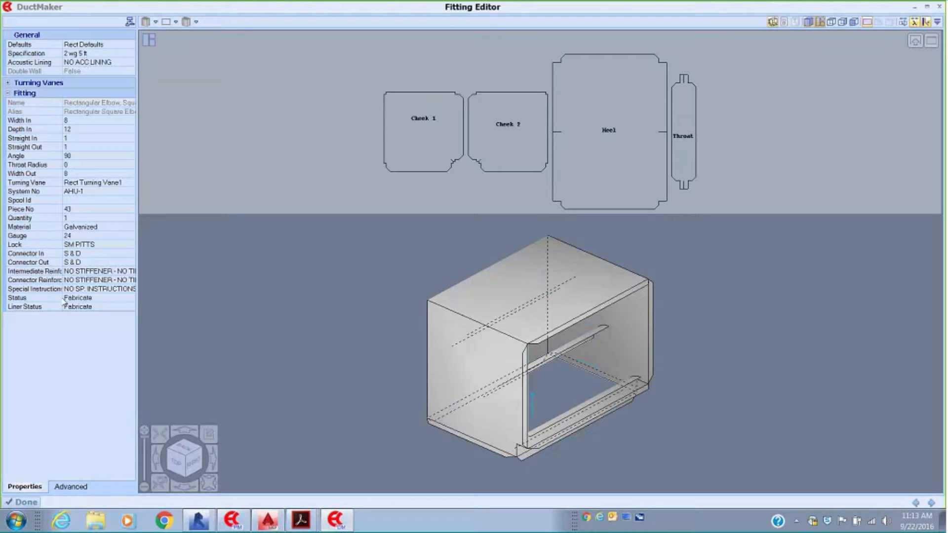
{"action": "left_click", "coordinate": [30, 502]}
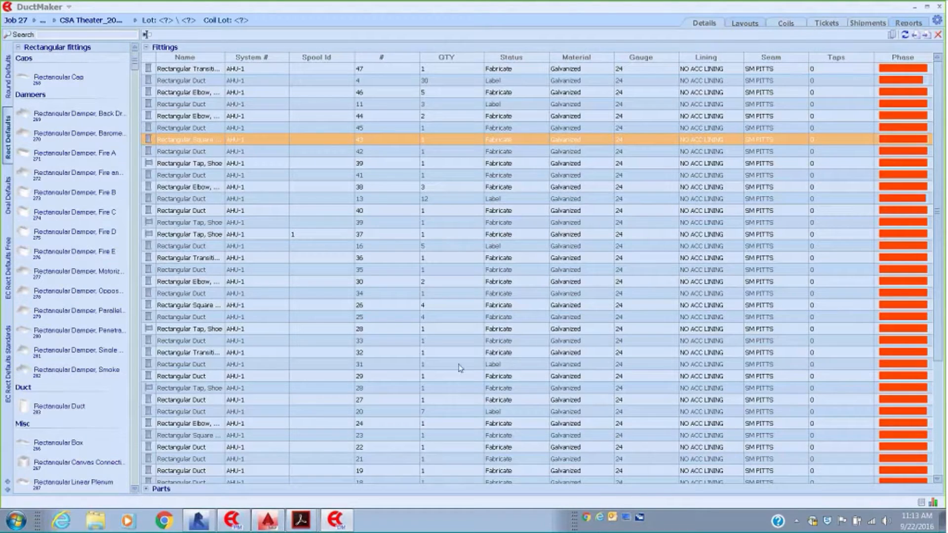
Nest the imported fittings onto metal sheets for Metal Cutter 1 as lot 123 and review all the sheet layouts.
{"action": "left_click", "coordinate": [745, 25]}
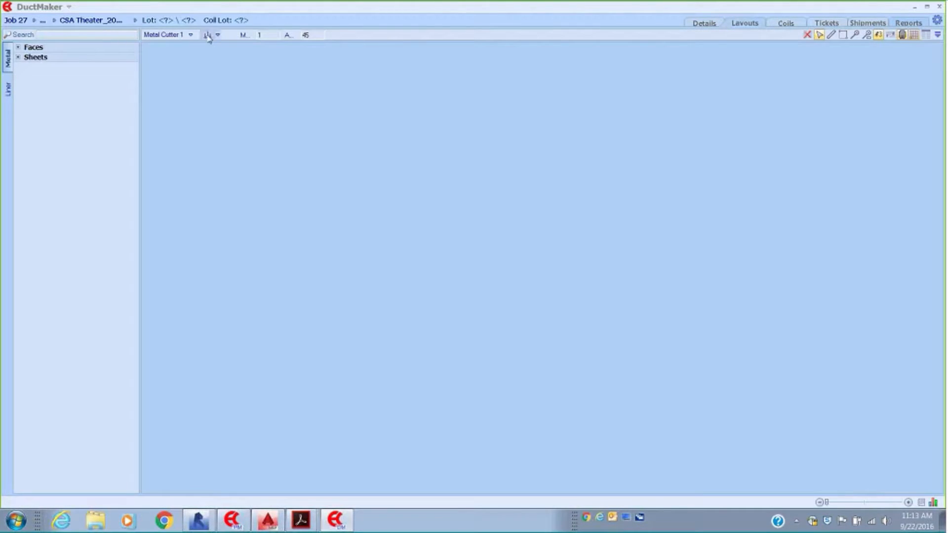
{"action": "left_click", "coordinate": [207, 36]}
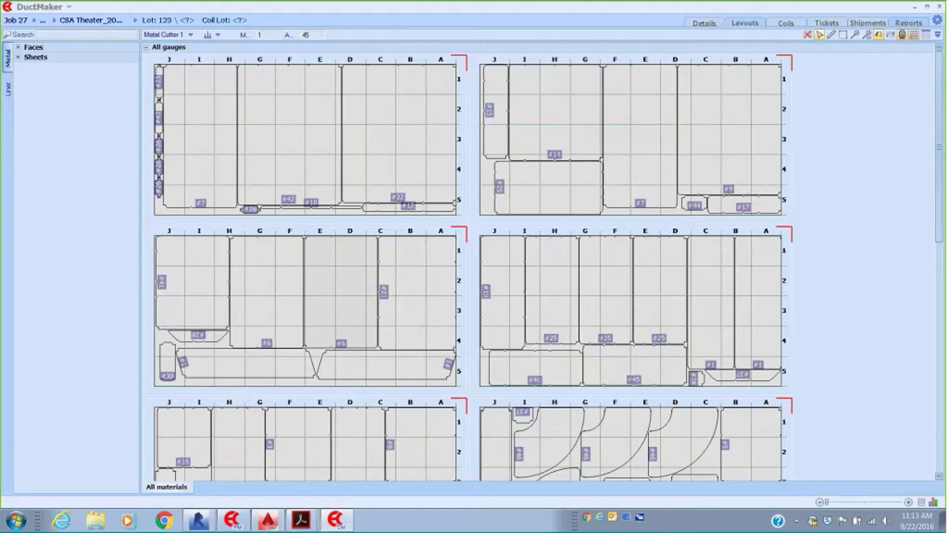
{"action": "scroll", "coordinate": [854, 197], "scroll_direction": "down", "scroll_amount": 10}
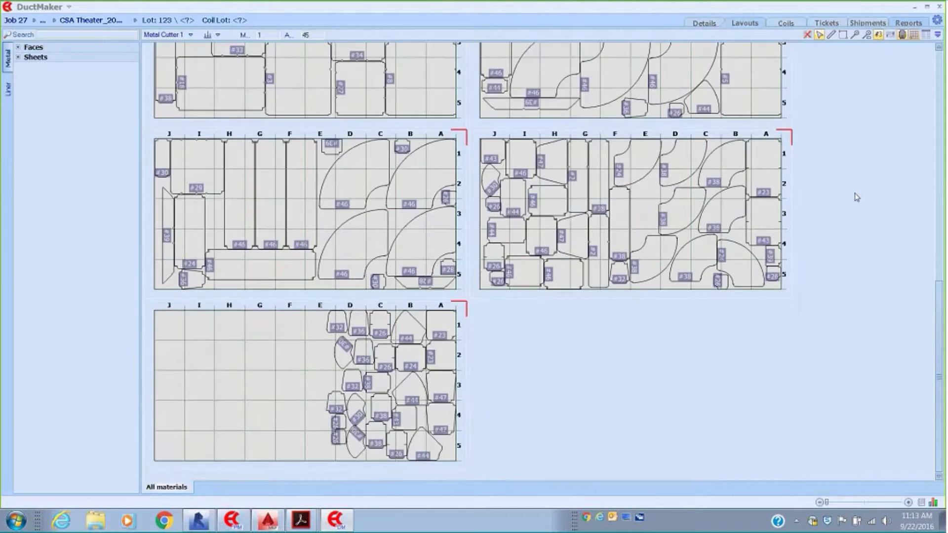
{"action": "scroll", "coordinate": [857, 197], "scroll_direction": "up", "scroll_amount": 10}
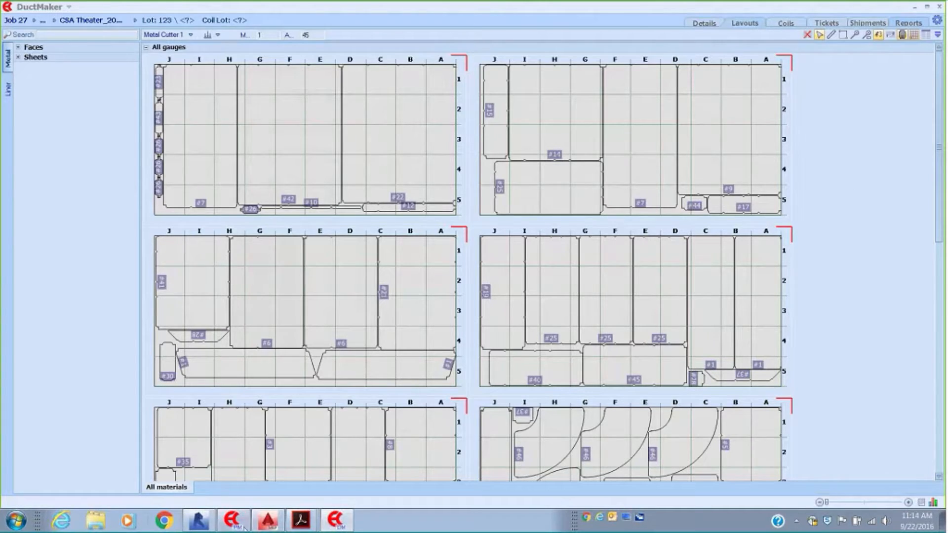
Switch to AutoCAD MEP and start a new blank drawing.
{"action": "left_click", "coordinate": [270, 527]}
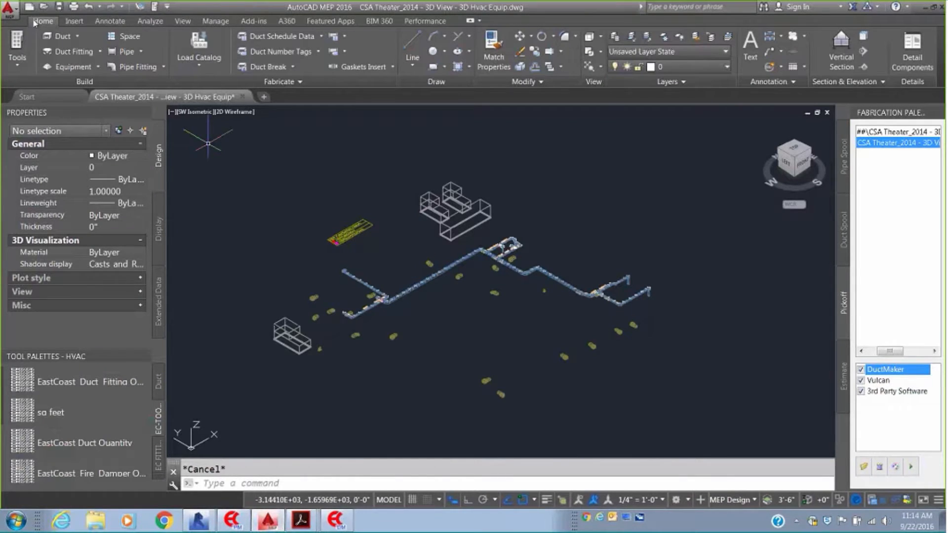
{"action": "left_click", "coordinate": [29, 7]}
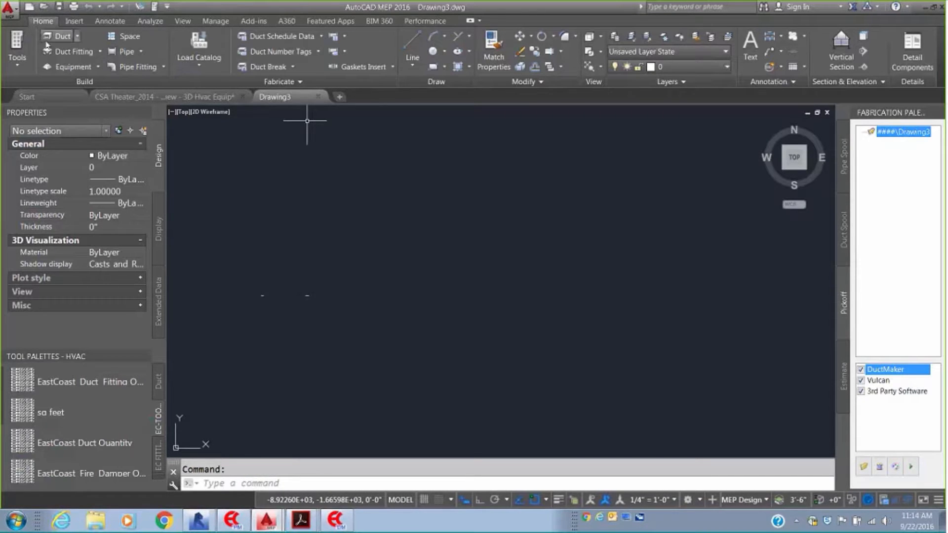
Draw a horizontal rectangular duct 54" wide and 24" high, about 29 feet long, at 10'-0" elevation with the 2WG 5 FT routing preference.
{"action": "left_click", "coordinate": [60, 37]}
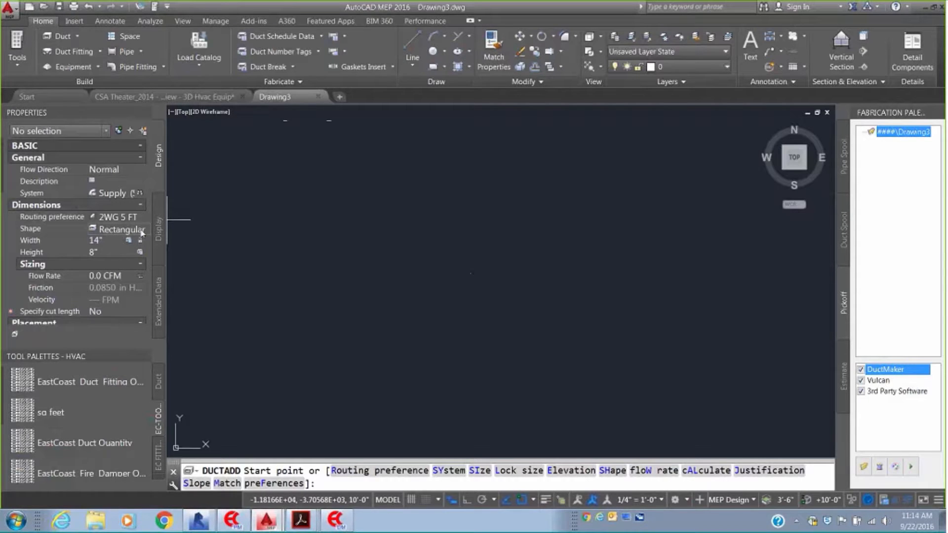
{"action": "left_click", "coordinate": [98, 240]}
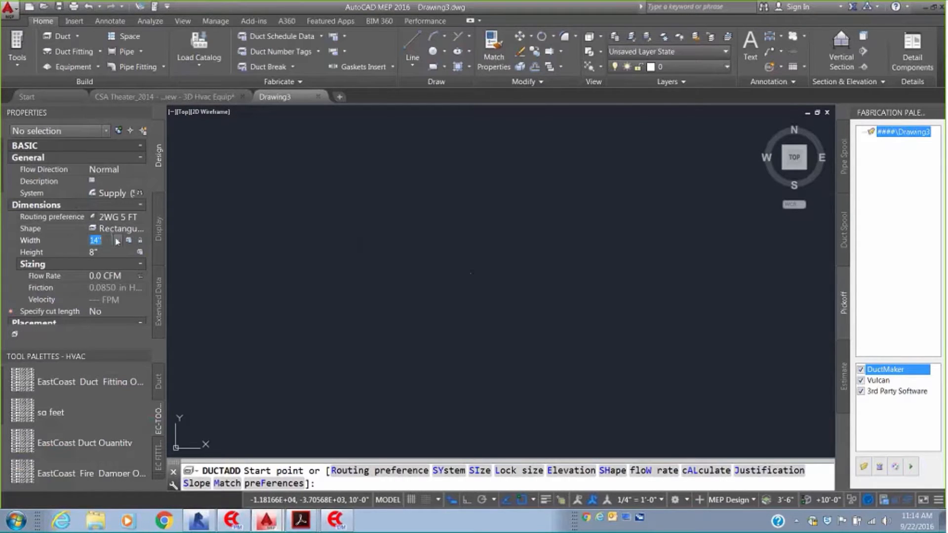
{"action": "left_click", "coordinate": [117, 240]}
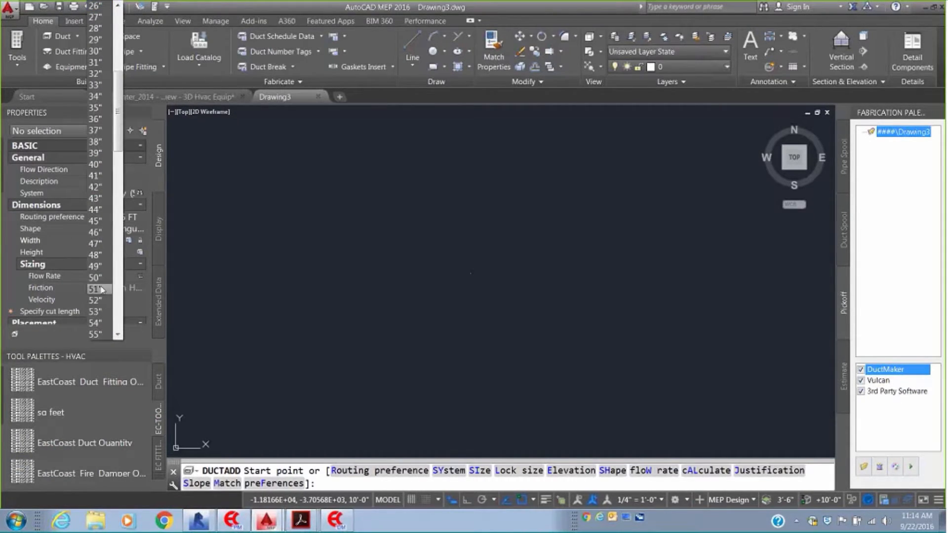
{"action": "left_click", "coordinate": [97, 323]}
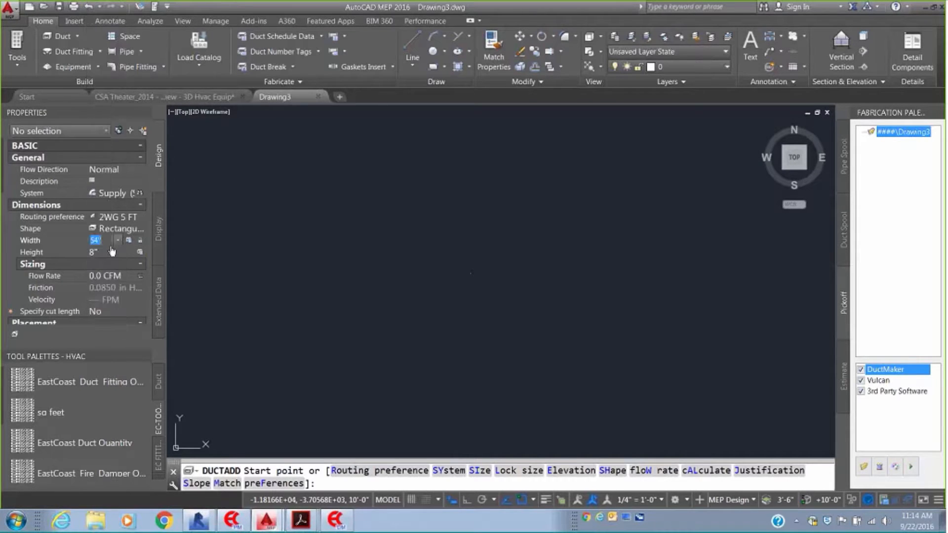
{"action": "left_click", "coordinate": [124, 252]}
{"action": "left_click", "coordinate": [118, 252]}
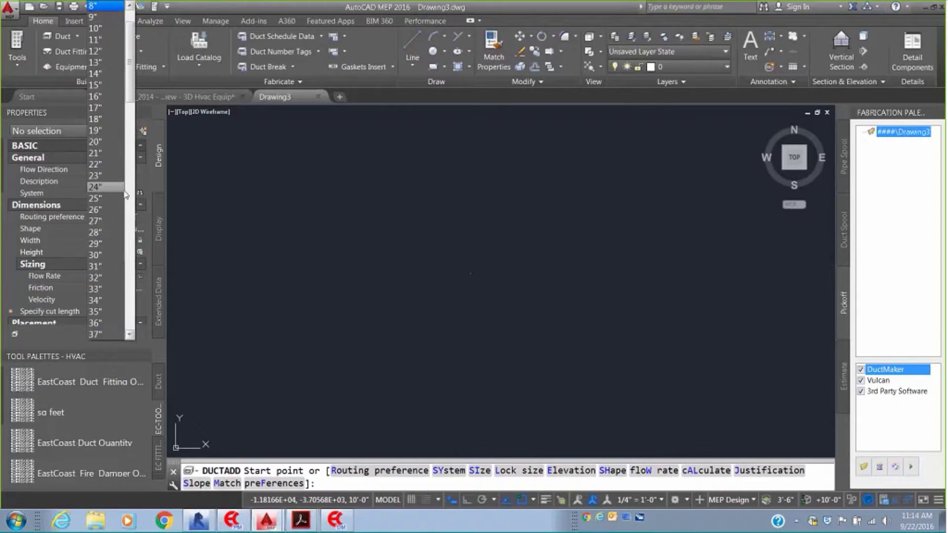
{"action": "left_click", "coordinate": [98, 188]}
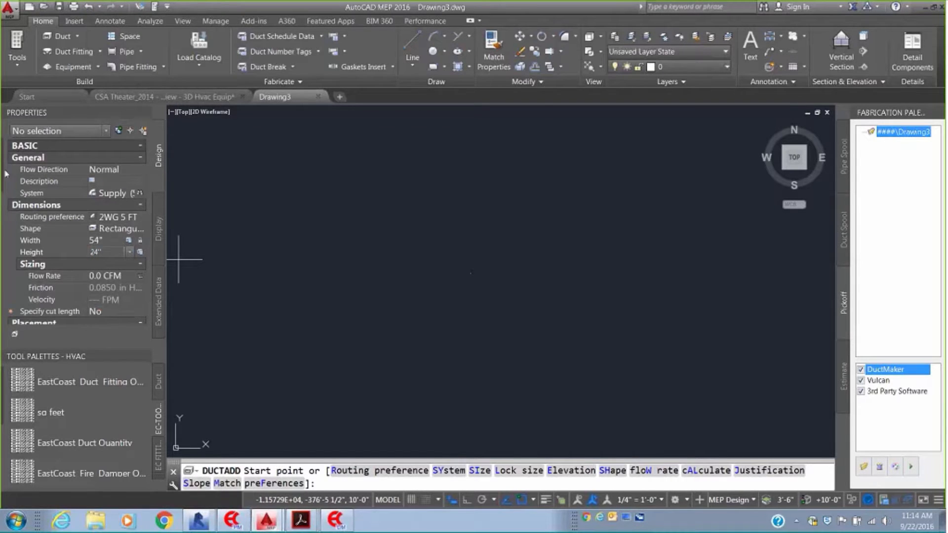
{"action": "scroll", "coordinate": [30, 198], "scroll_direction": "down", "scroll_amount": 3}
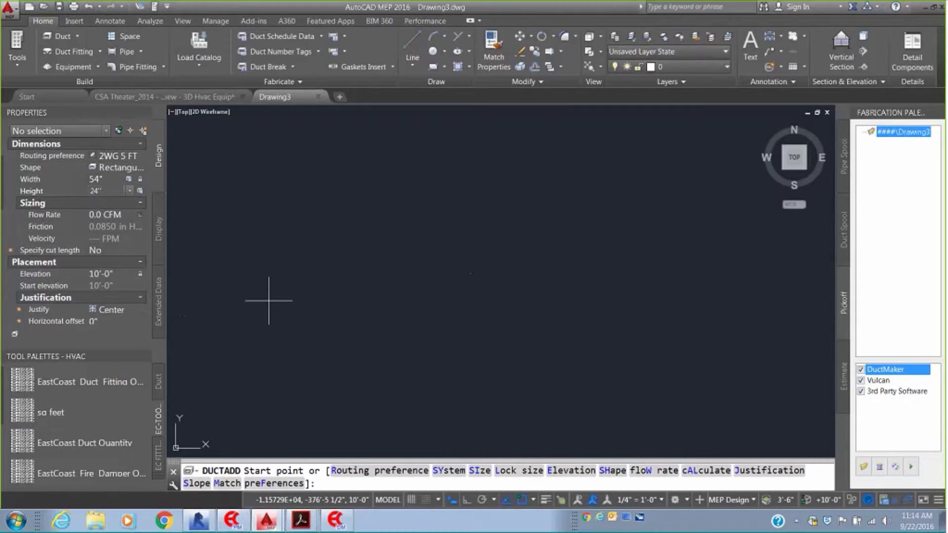
{"action": "left_click", "coordinate": [217, 254]}
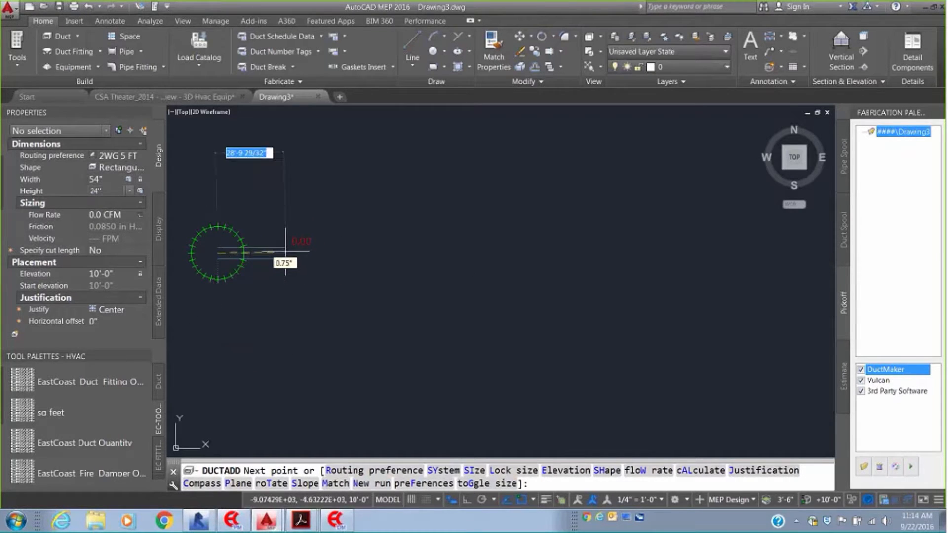
{"action": "left_click", "coordinate": [286, 255]}
{"action": "middle_click_drag", "start_coordinate": [285, 253], "coordinate": [364, 245]}
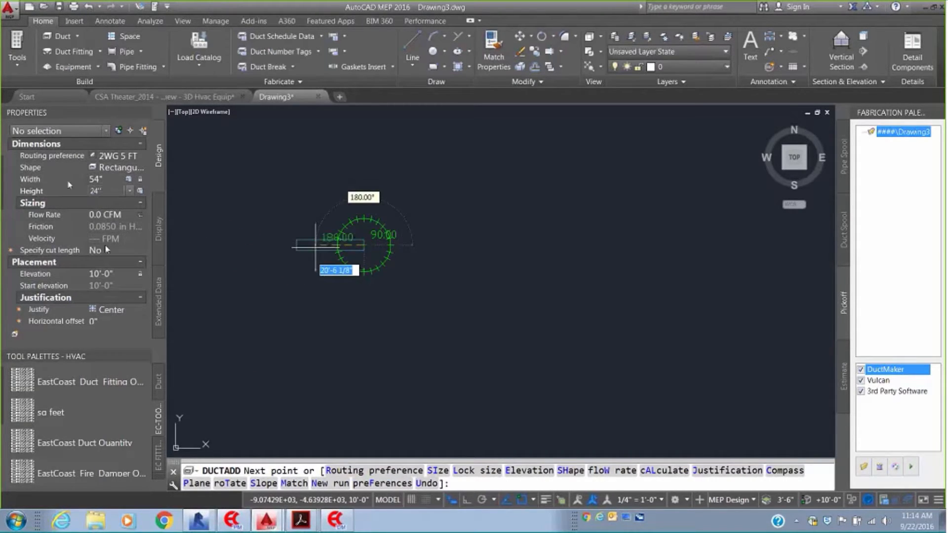
Reduce the duct width to 24" and continue the run straight on with a 24" x 24" section.
{"action": "left_click", "coordinate": [117, 181]}
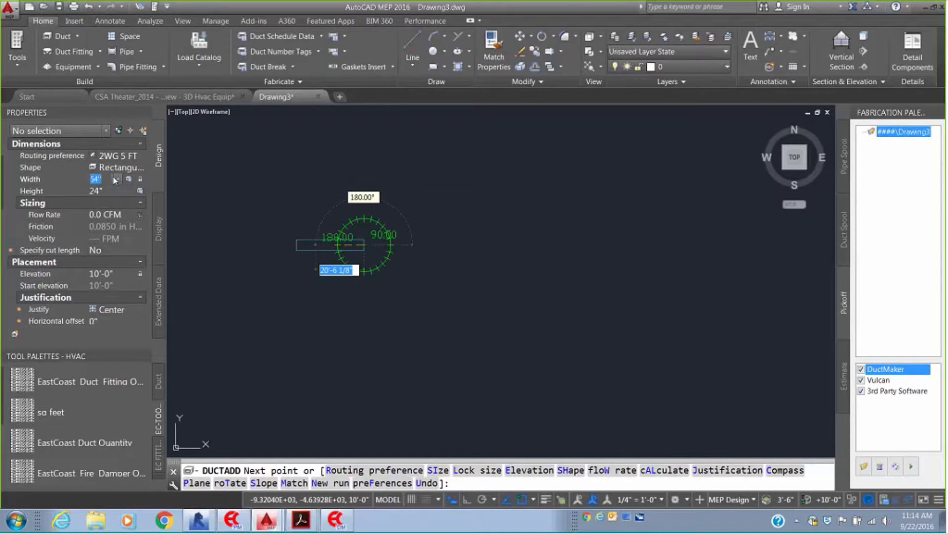
{"action": "key", "text": "BackSpace"}
{"action": "type", "text": "24"}
{"action": "key", "text": "Tab"}
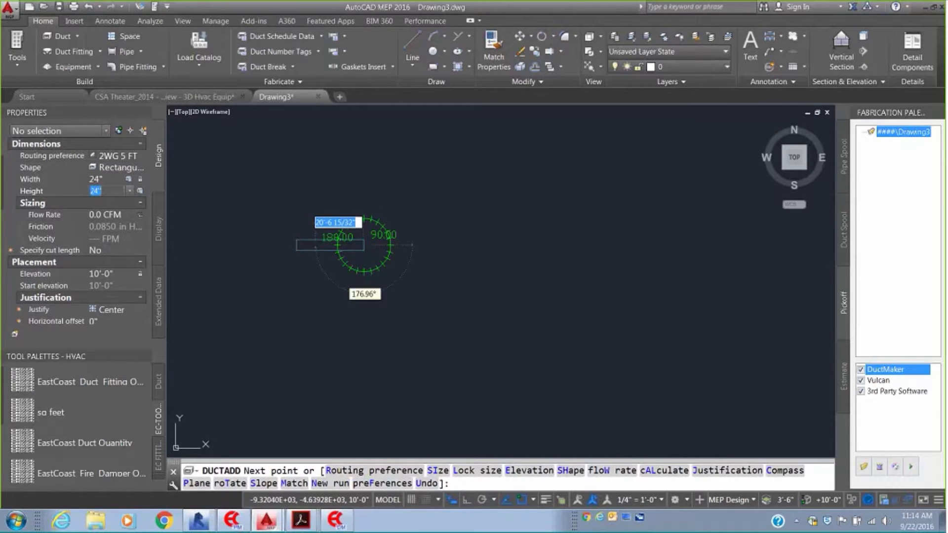
{"action": "left_click", "coordinate": [484, 244]}
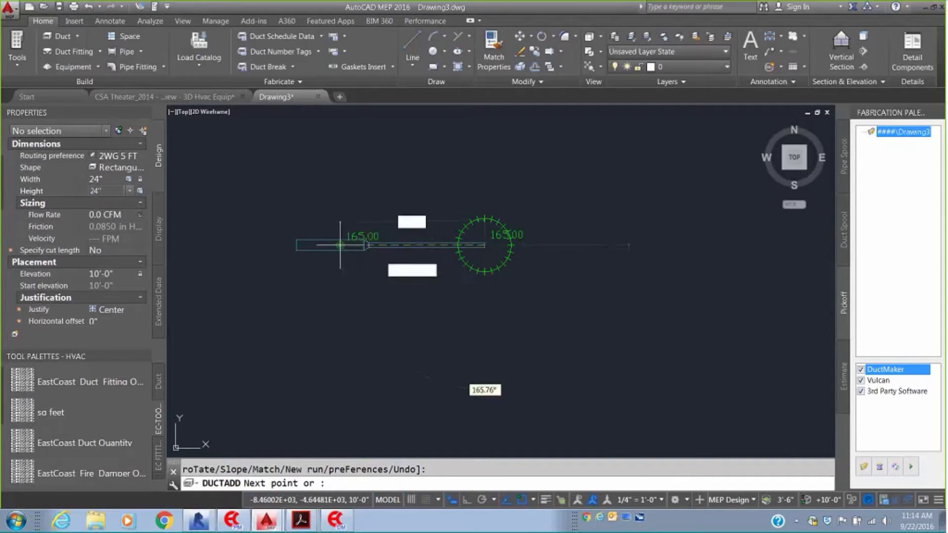
Change the duct shape to Round with a 16" diameter, extend the run straight on and end it.
{"action": "left_click", "coordinate": [141, 168]}
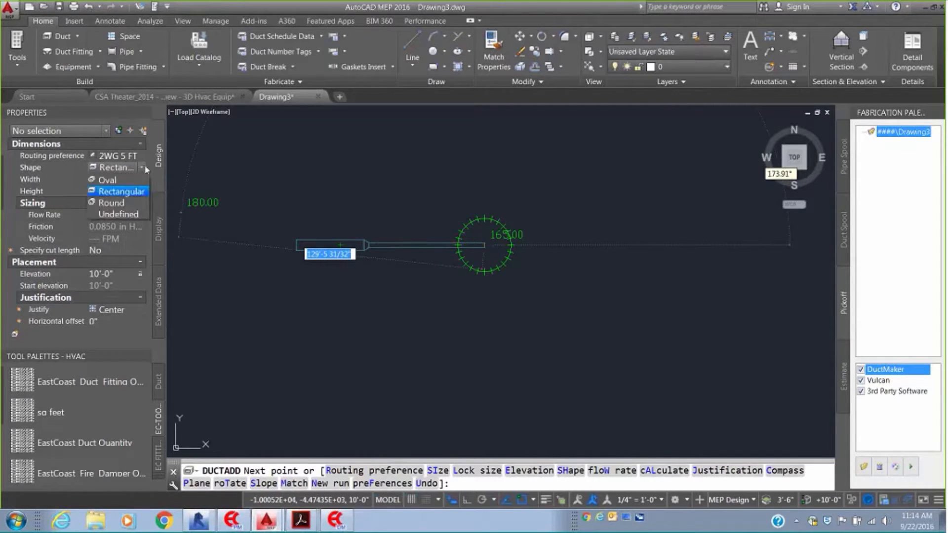
{"action": "left_click", "coordinate": [118, 203]}
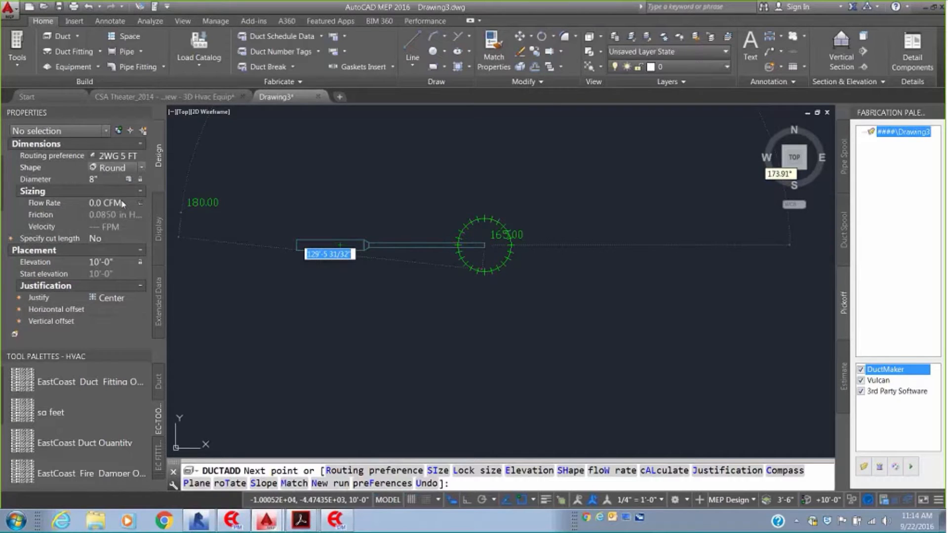
{"action": "left_click", "coordinate": [118, 183]}
{"action": "left_click", "coordinate": [118, 180]}
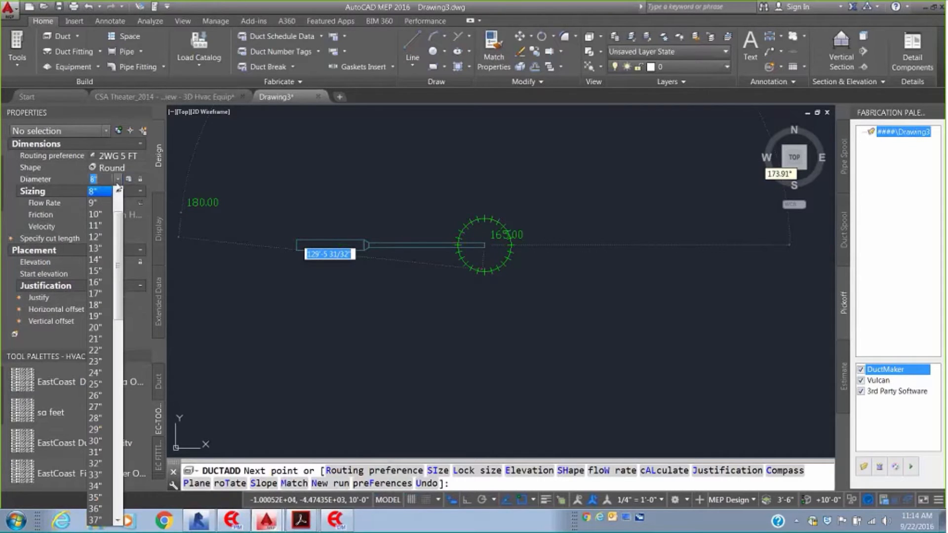
{"action": "left_click", "coordinate": [97, 290]}
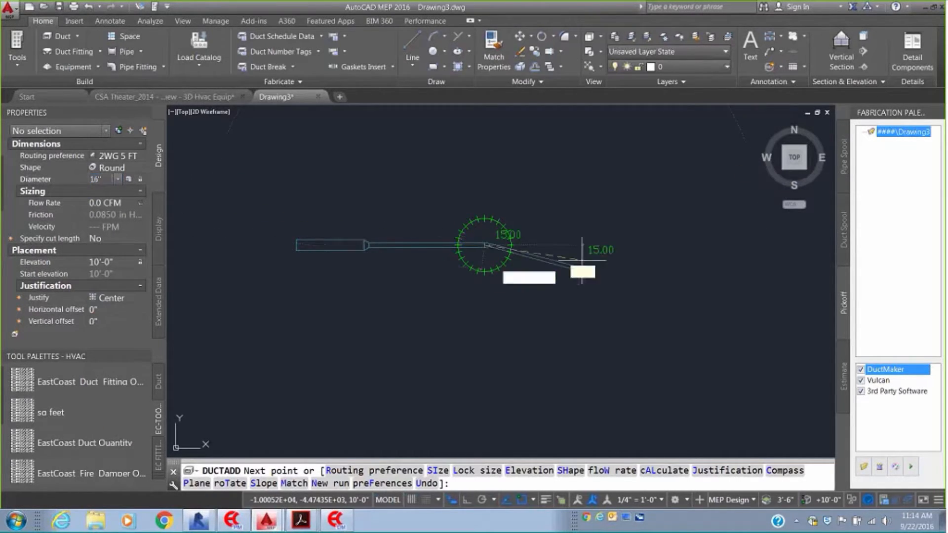
{"action": "left_click", "coordinate": [602, 244]}
{"action": "right_click", "coordinate": [603, 244]}
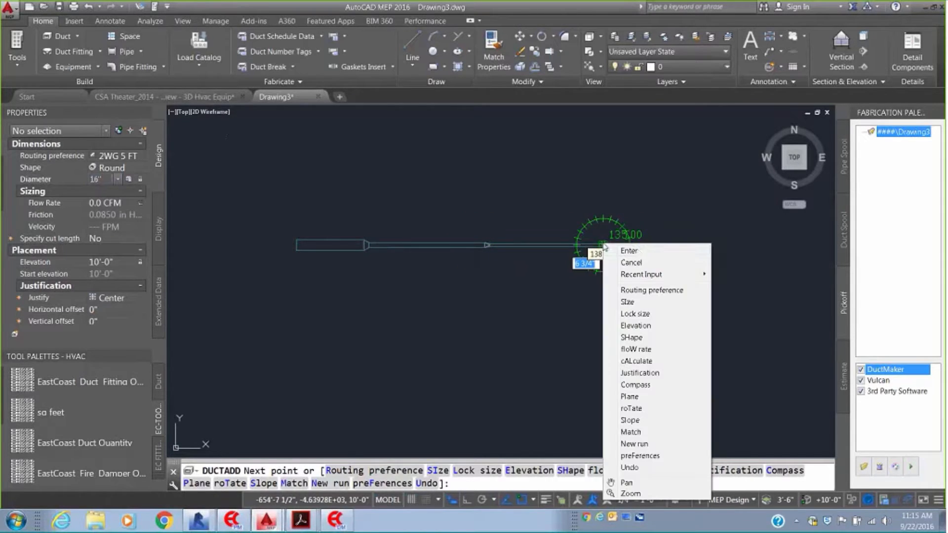
{"action": "left_click", "coordinate": [630, 248]}
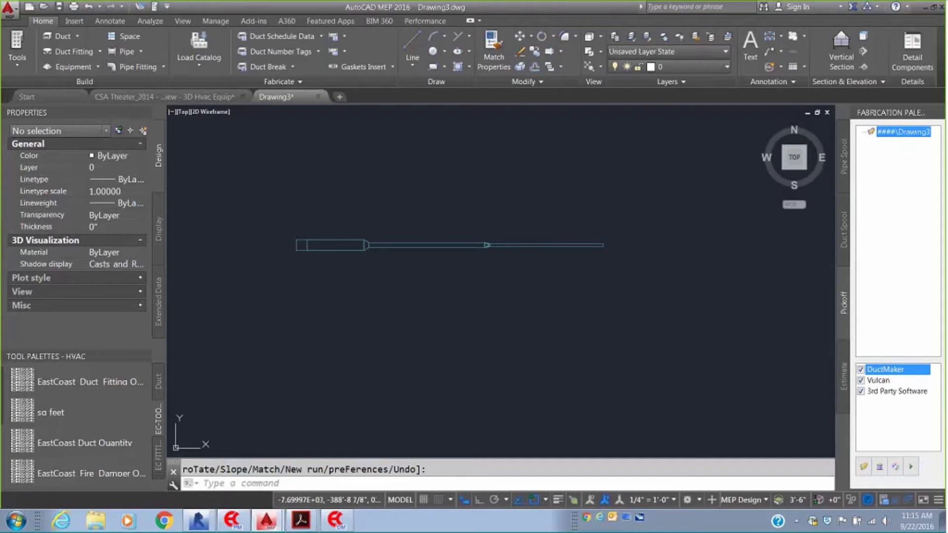
{"action": "scroll", "coordinate": [348, 290], "scroll_direction": "up", "scroll_amount": 4}
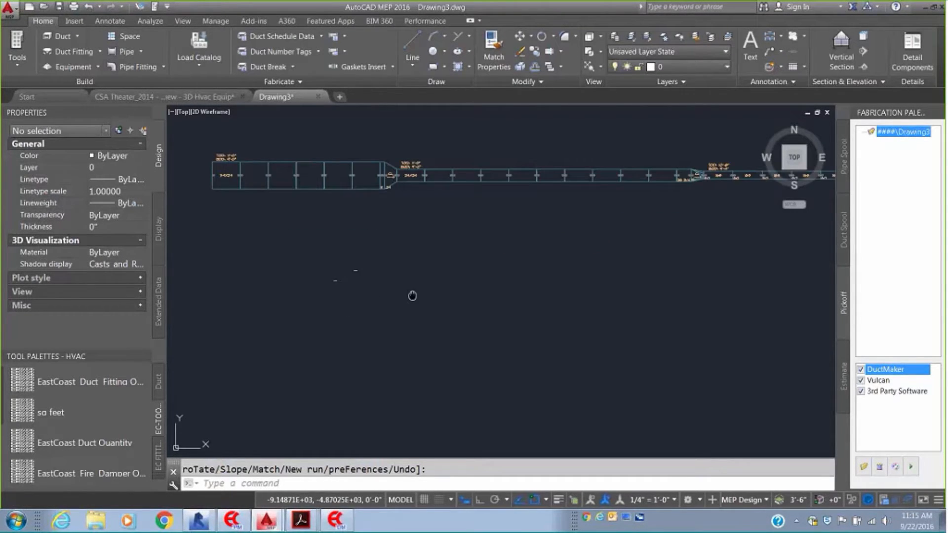
{"action": "scroll", "coordinate": [430, 345], "scroll_direction": "down", "scroll_amount": 2}
{"action": "scroll", "coordinate": [434, 265], "scroll_direction": "up", "scroll_amount": 4}
{"action": "scroll", "coordinate": [358, 196], "scroll_direction": "up", "scroll_amount": 4}
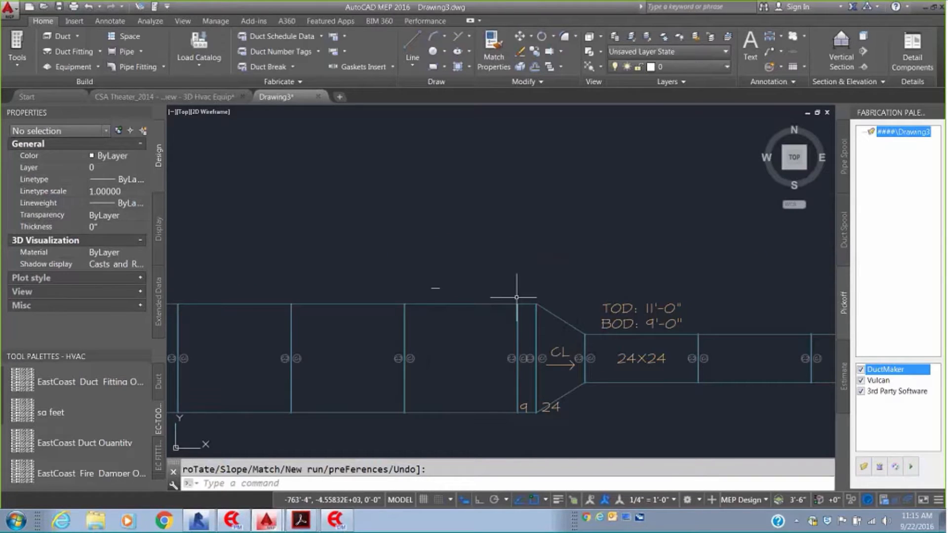
Absorb the short 9" duct piece before the 54x24 to 24x24 transition by modifying it with an L adjustment of 9.13938.
{"action": "left_click", "coordinate": [525, 304]}
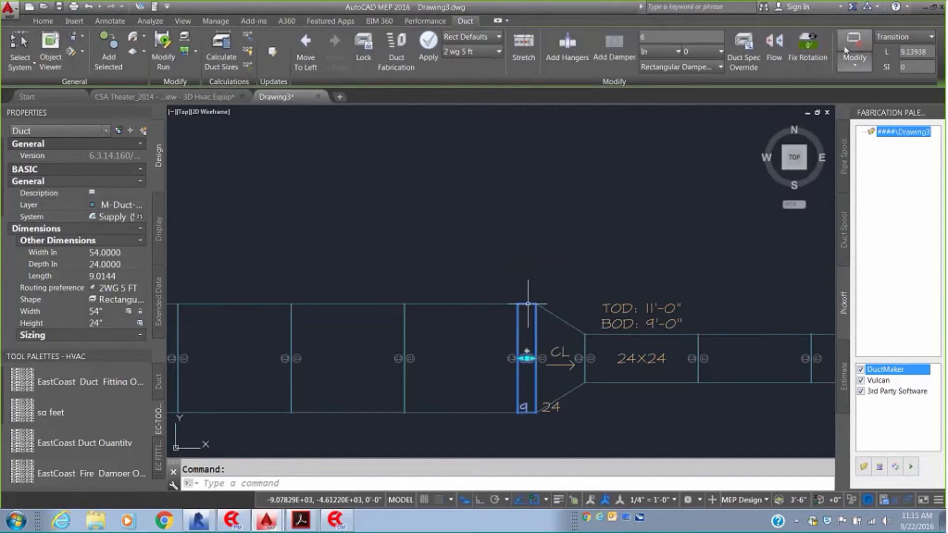
{"action": "key", "text": "Delete"}
{"action": "scroll", "coordinate": [470, 159], "scroll_direction": "down", "scroll_amount": 4}
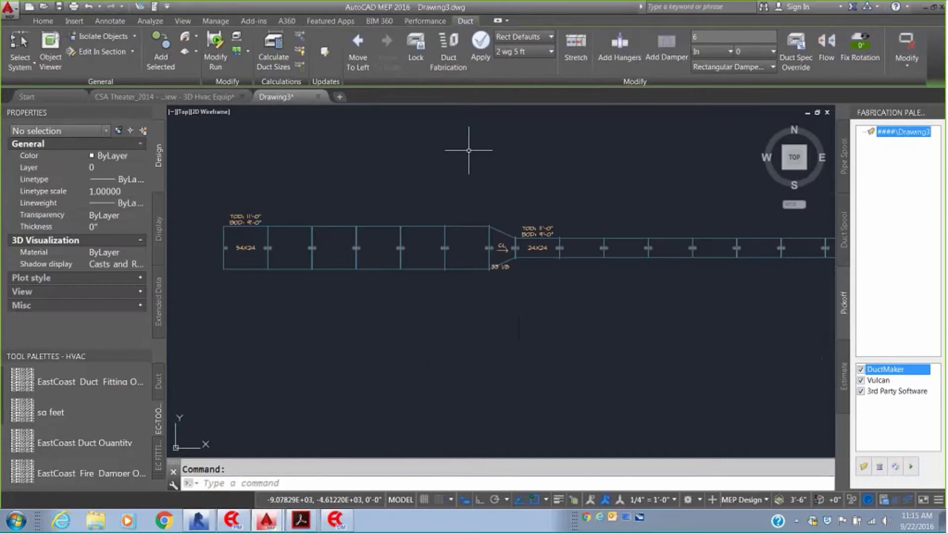
{"action": "scroll", "coordinate": [470, 153], "scroll_direction": "down", "scroll_amount": 2}
{"action": "scroll", "coordinate": [506, 183], "scroll_direction": "up", "scroll_amount": 6}
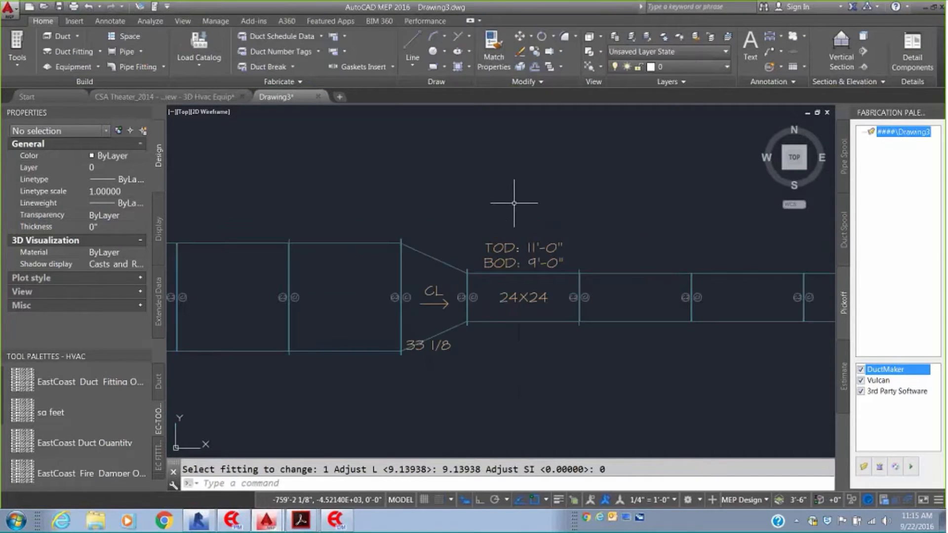
Set the Left Set of the transition between the 54x24 and 24x24 ducts to 0.
{"action": "left_click", "coordinate": [435, 259]}
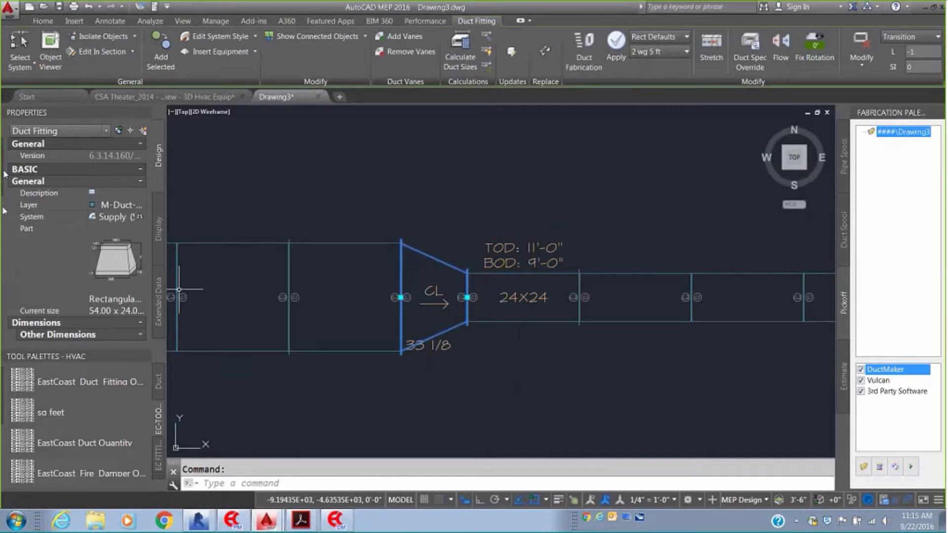
{"action": "scroll", "coordinate": [5, 174], "scroll_direction": "down", "scroll_amount": 4}
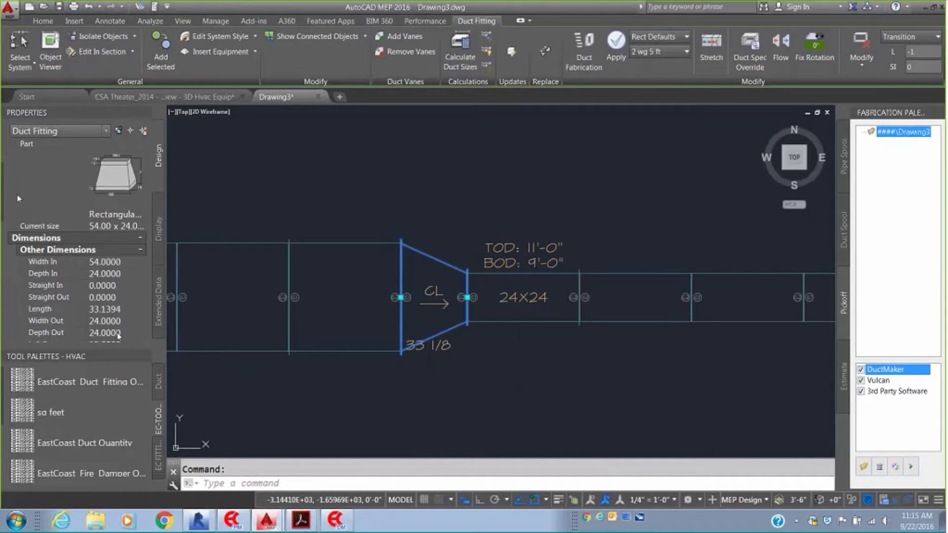
{"action": "scroll", "coordinate": [8, 190], "scroll_direction": "down", "scroll_amount": 5}
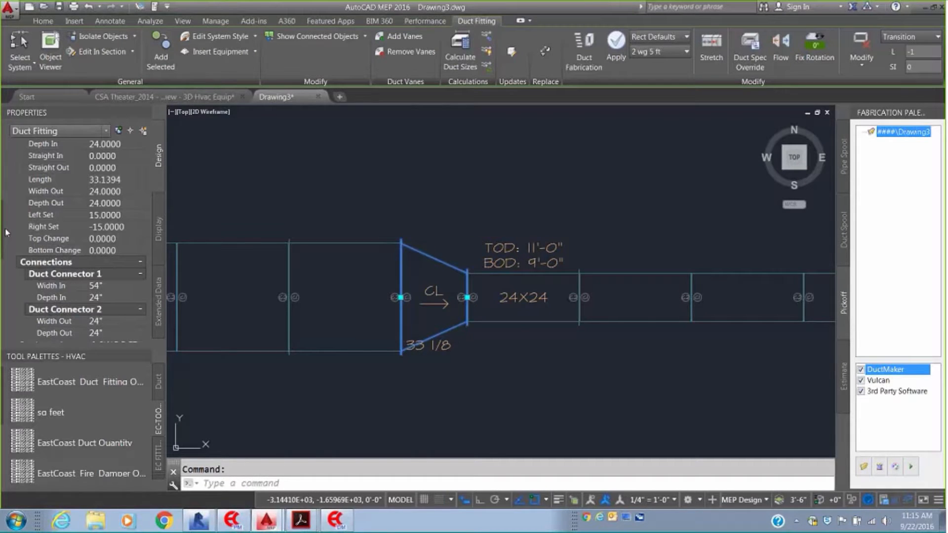
{"action": "left_click", "coordinate": [122, 214]}
{"action": "type", "text": "0"}
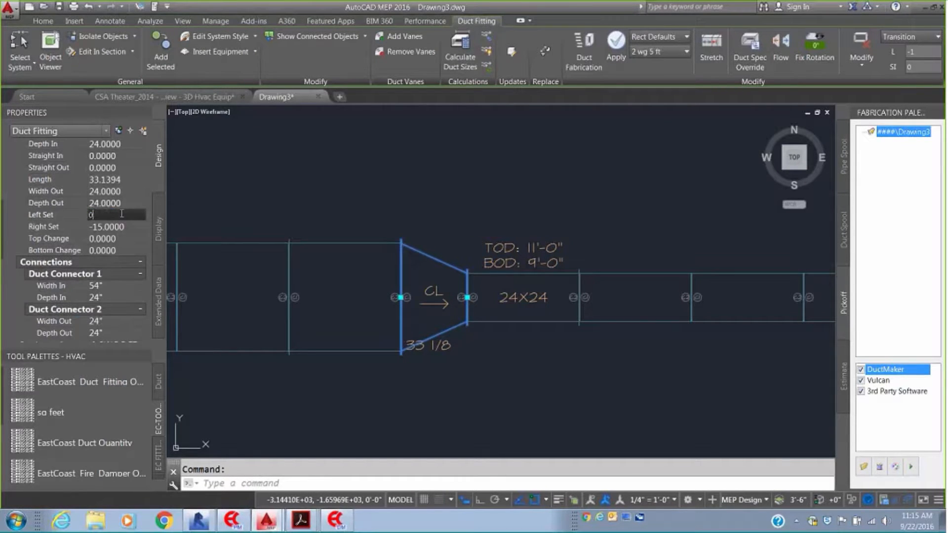
{"action": "key", "text": "Return"}
{"action": "key", "text": "Escape"}
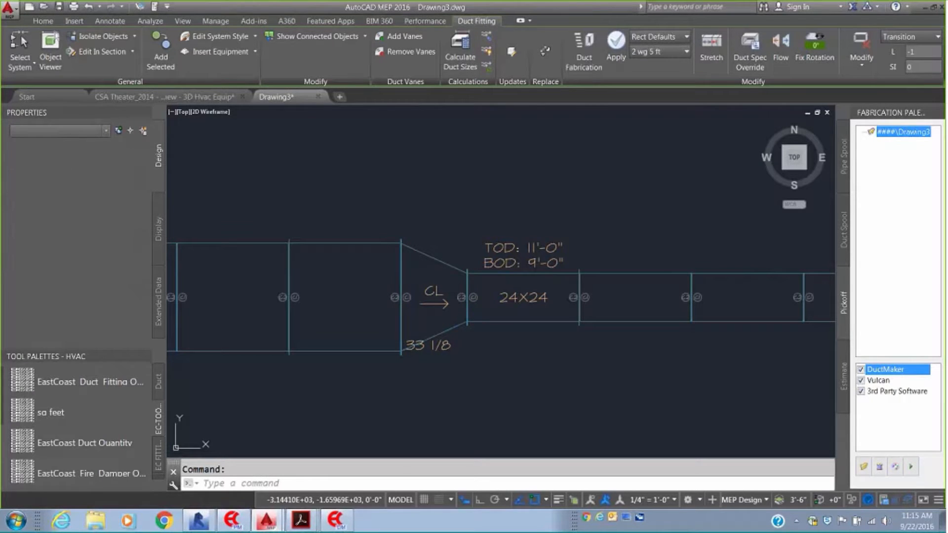
{"action": "left_click", "coordinate": [433, 296]}
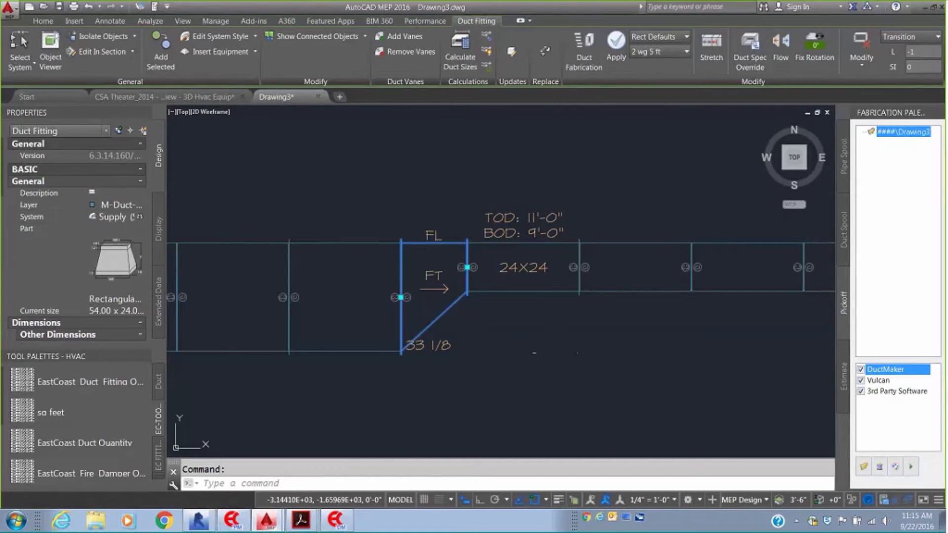
Add hangers along the run from the first 54x24 duct, with the trapeze hanger's upper attachment set to Adjustable Beam Clamp.
{"action": "scroll", "coordinate": [356, 312], "scroll_direction": "down", "scroll_amount": 2}
{"action": "scroll", "coordinate": [355, 312], "scroll_direction": "down", "scroll_amount": 3}
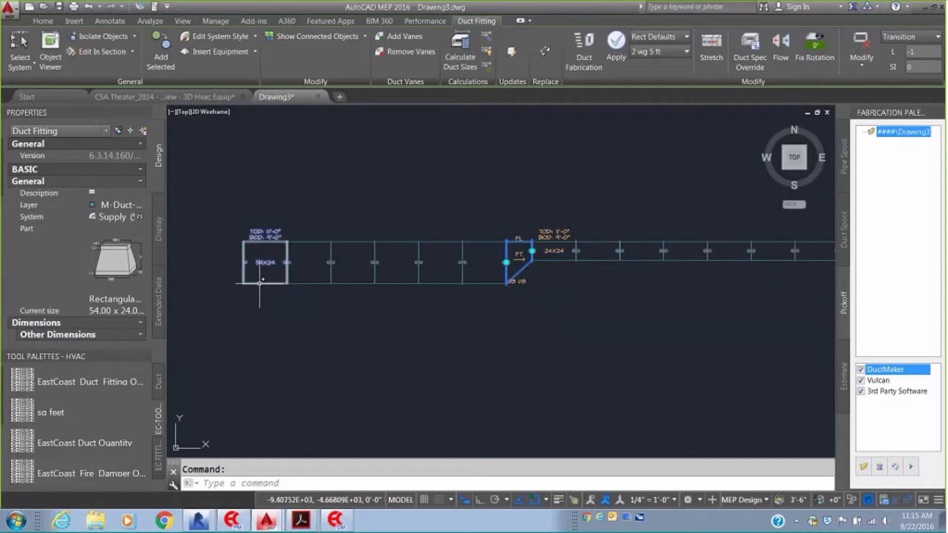
{"action": "left_click", "coordinate": [261, 282]}
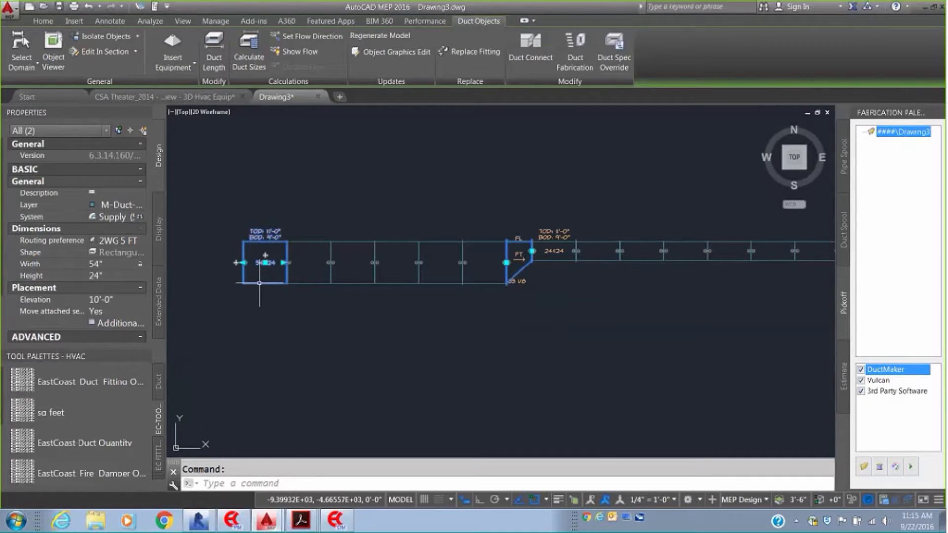
{"action": "key", "text": "Escape"}
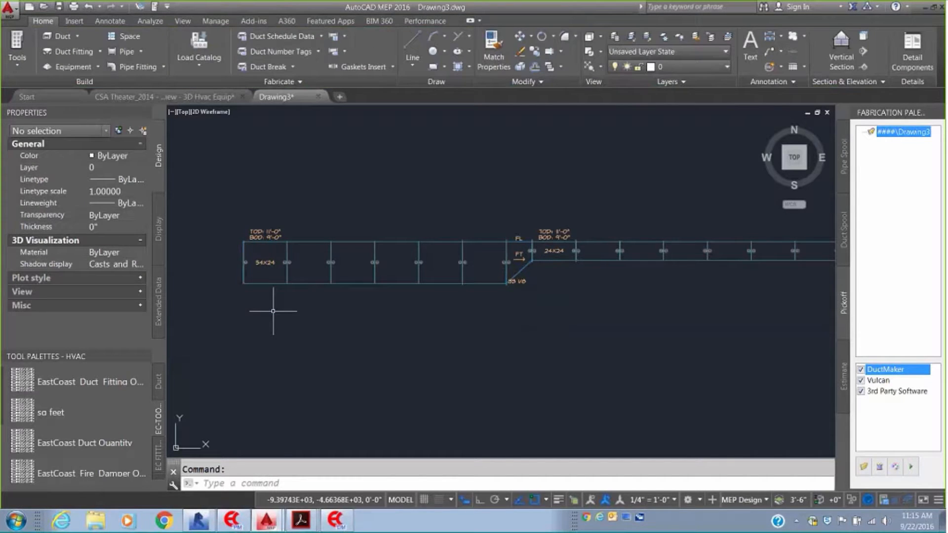
{"action": "left_click", "coordinate": [268, 298]}
{"action": "left_click", "coordinate": [246, 275]}
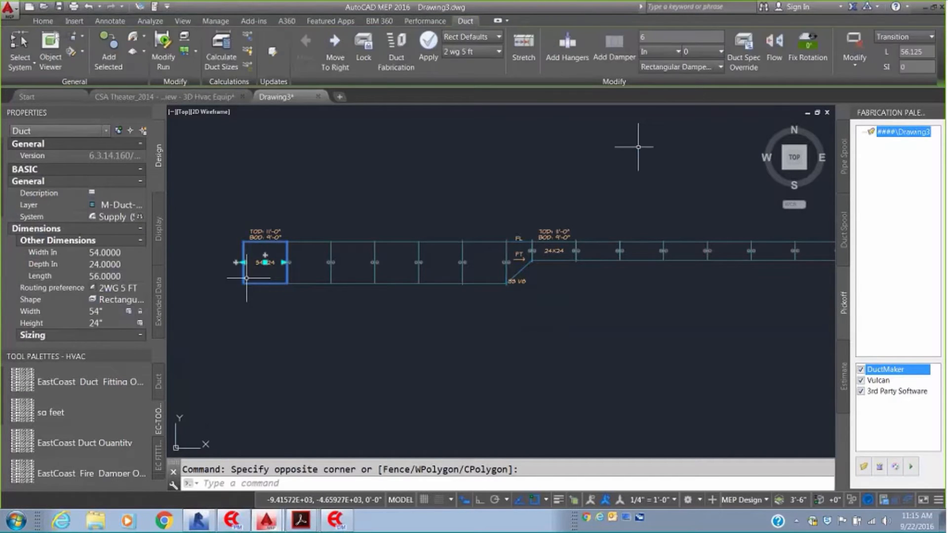
{"action": "left_click", "coordinate": [567, 50]}
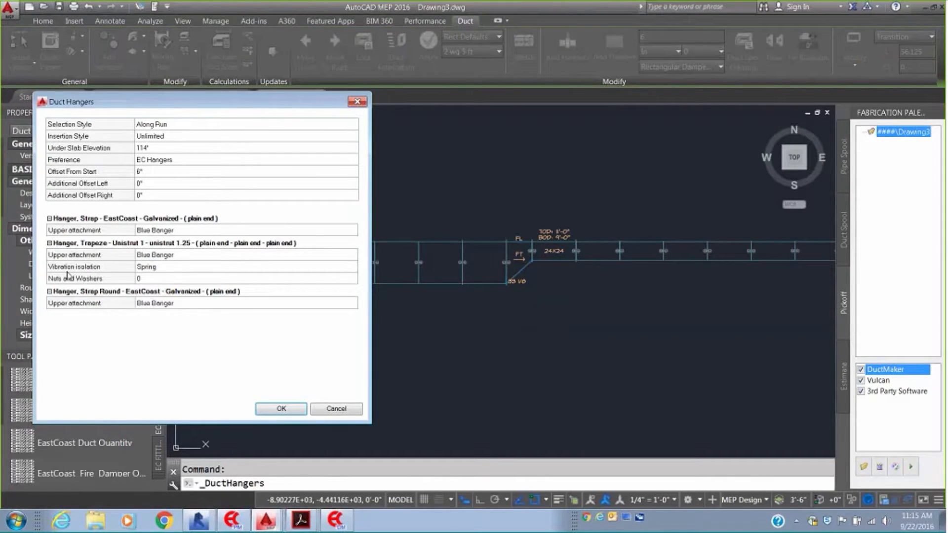
{"action": "left_click", "coordinate": [191, 256]}
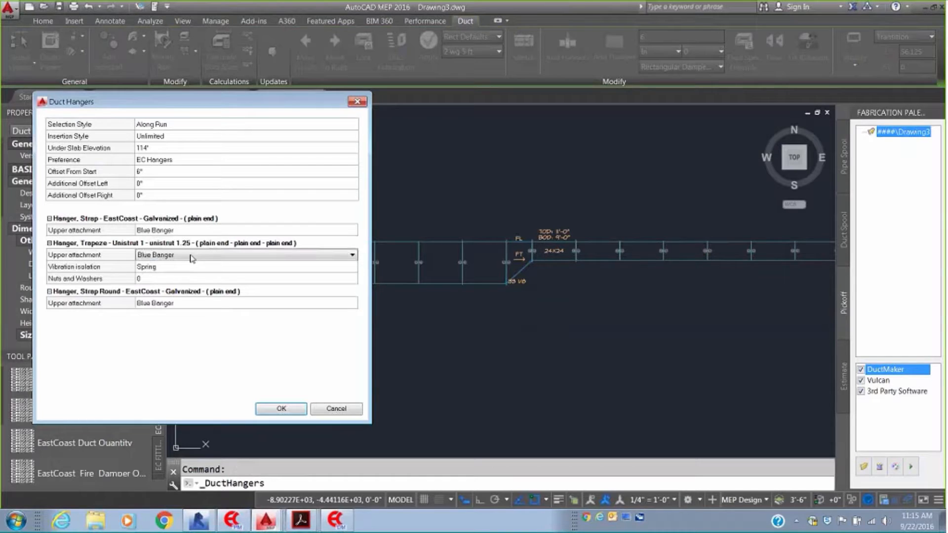
{"action": "left_click", "coordinate": [354, 256]}
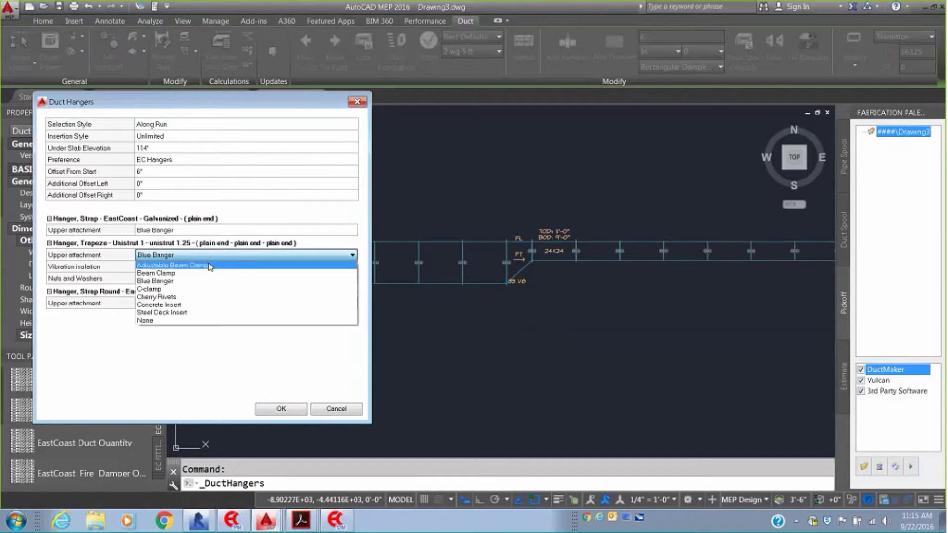
{"action": "left_click", "coordinate": [163, 266]}
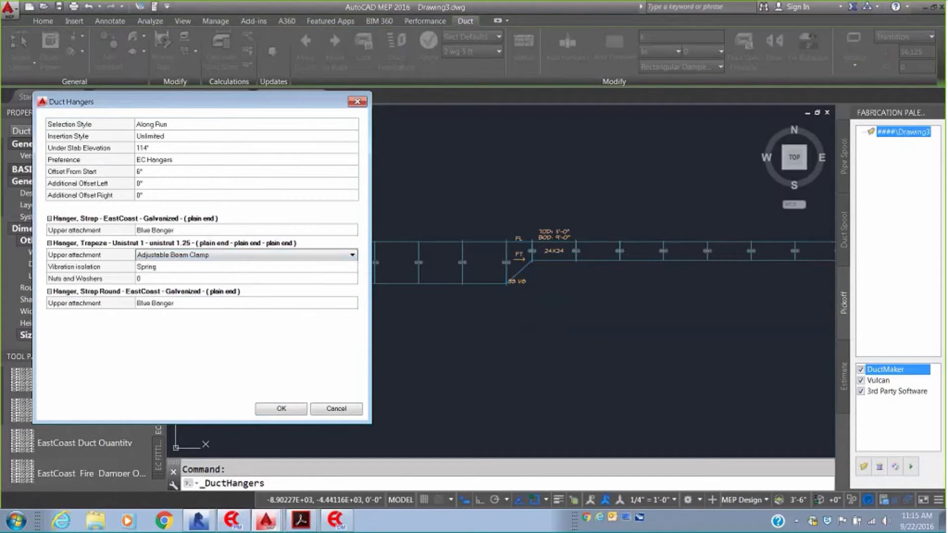
{"action": "left_click", "coordinate": [272, 409]}
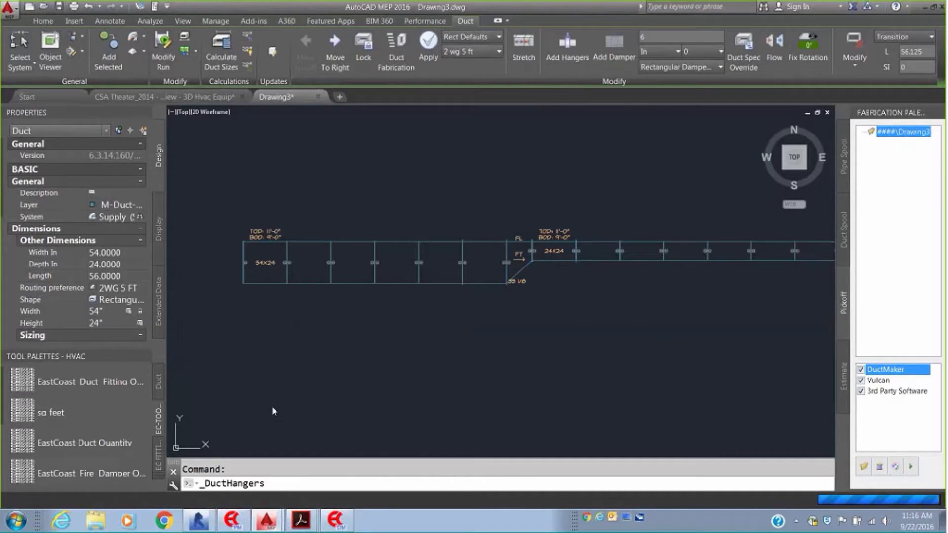
Open the entire duct run with its hangers in the Object Viewer and view it from the southwest isometric direction.
{"action": "scroll", "coordinate": [448, 416], "scroll_direction": "down", "scroll_amount": 4}
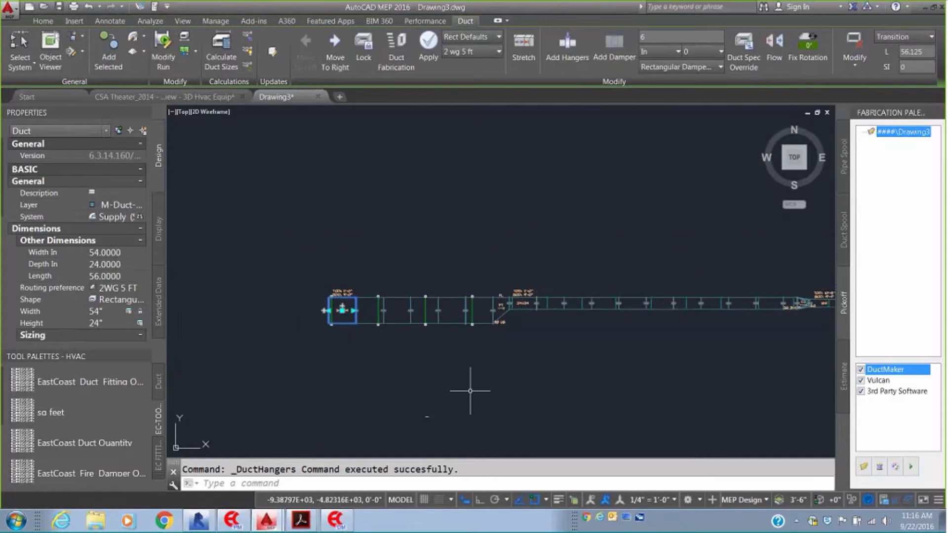
{"action": "scroll", "coordinate": [600, 349], "scroll_direction": "down", "scroll_amount": 2}
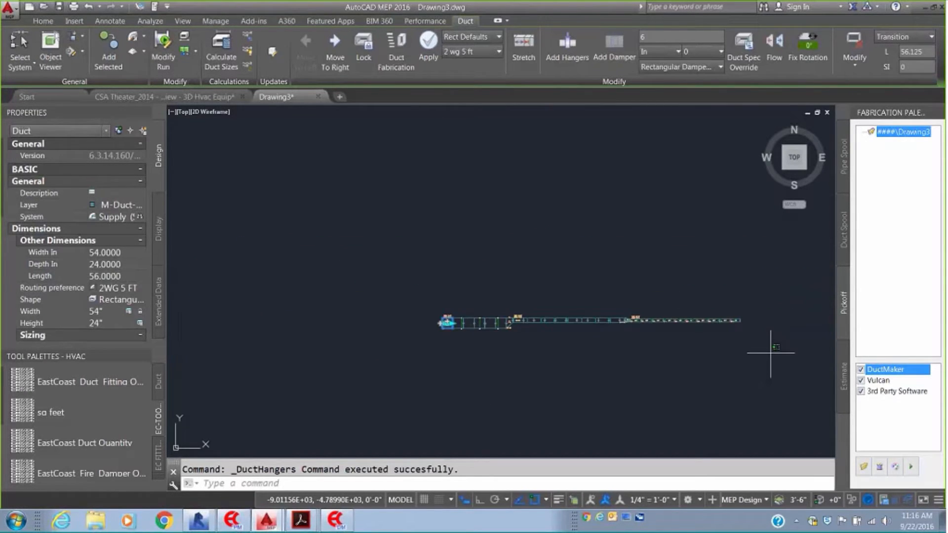
{"action": "left_click", "coordinate": [772, 355]}
{"action": "left_click", "coordinate": [413, 279]}
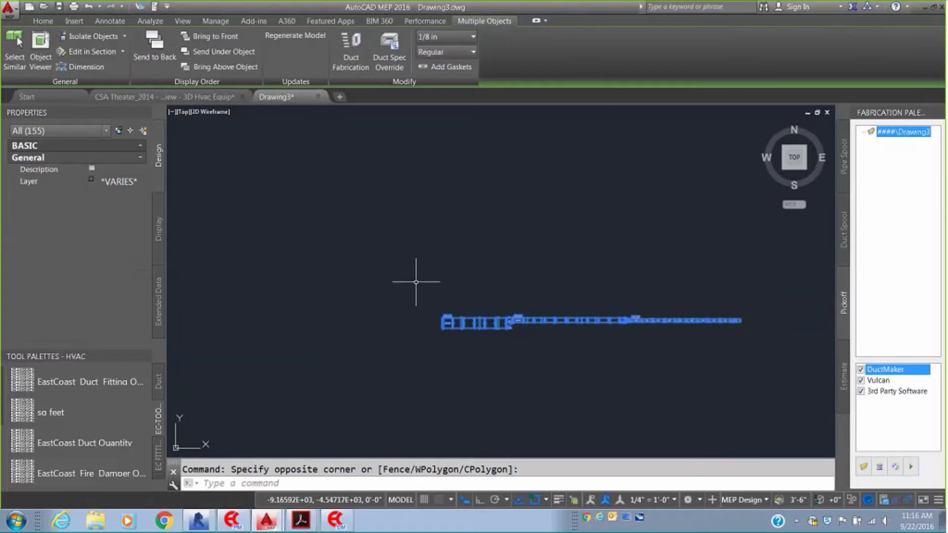
{"action": "right_click", "coordinate": [491, 306]}
{"action": "left_click", "coordinate": [509, 251]}
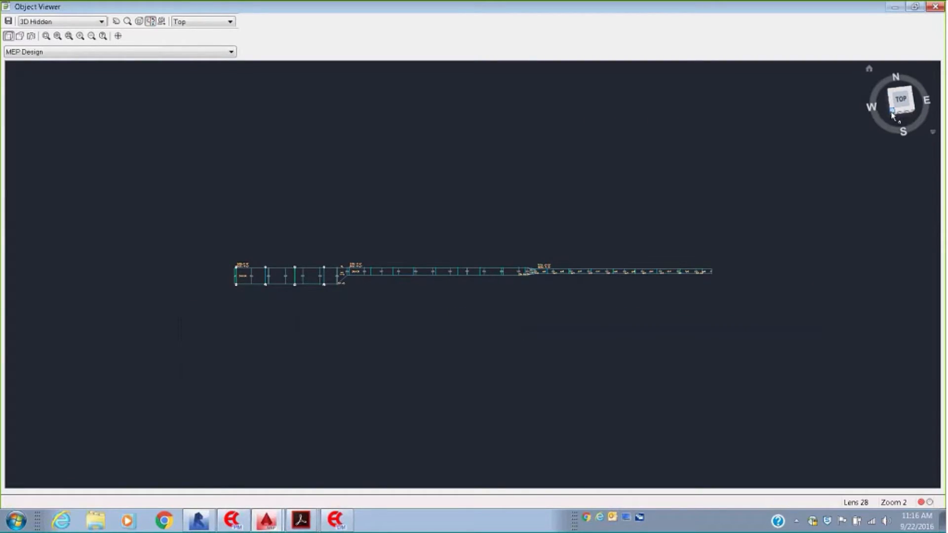
{"action": "left_click", "coordinate": [892, 114]}
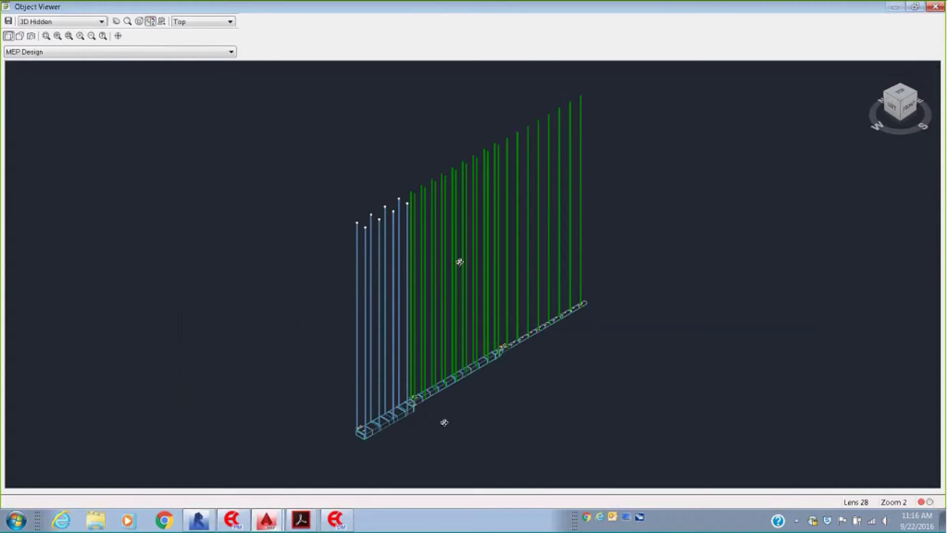
Examine the hangers along the rectangular sections, transitions and round duct in 3D, and close the Object Viewer.
{"action": "scroll", "coordinate": [445, 419], "scroll_direction": "up", "scroll_amount": 2}
{"action": "scroll", "coordinate": [533, 465], "scroll_direction": "up", "scroll_amount": 3}
{"action": "scroll", "coordinate": [525, 440], "scroll_direction": "down", "scroll_amount": 6}
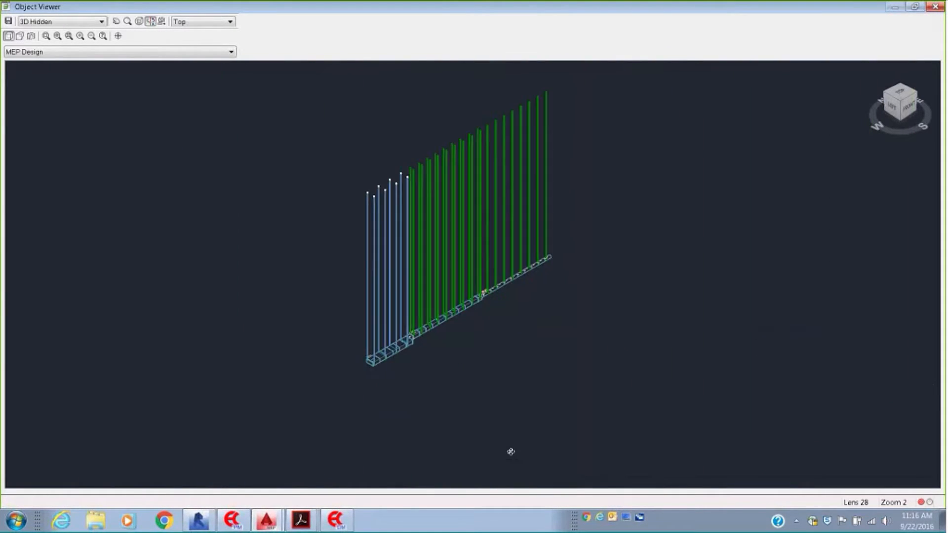
{"action": "scroll", "coordinate": [461, 322], "scroll_direction": "up", "scroll_amount": 5}
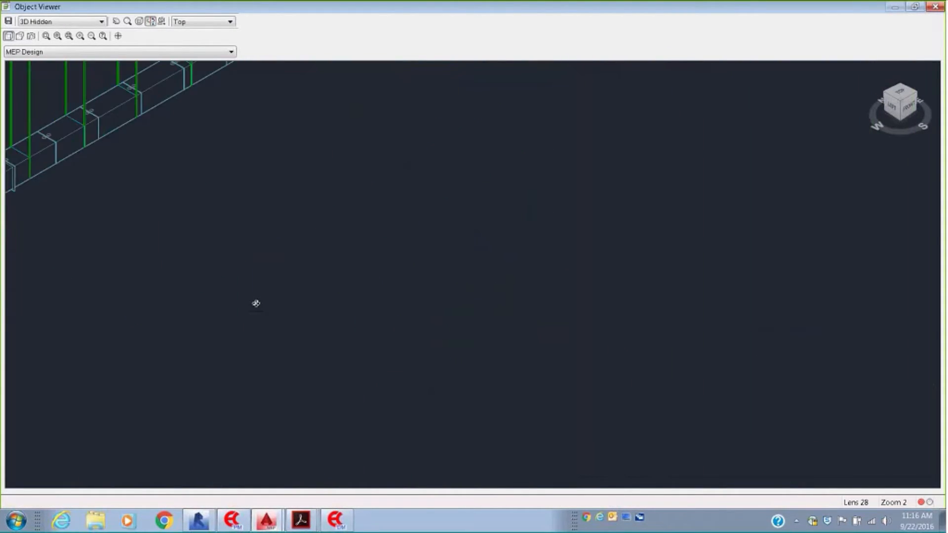
{"action": "middle_click_drag", "start_coordinate": [621, 256], "coordinate": [645, 157]}
{"action": "scroll", "coordinate": [227, 167], "scroll_direction": "up", "scroll_amount": 4}
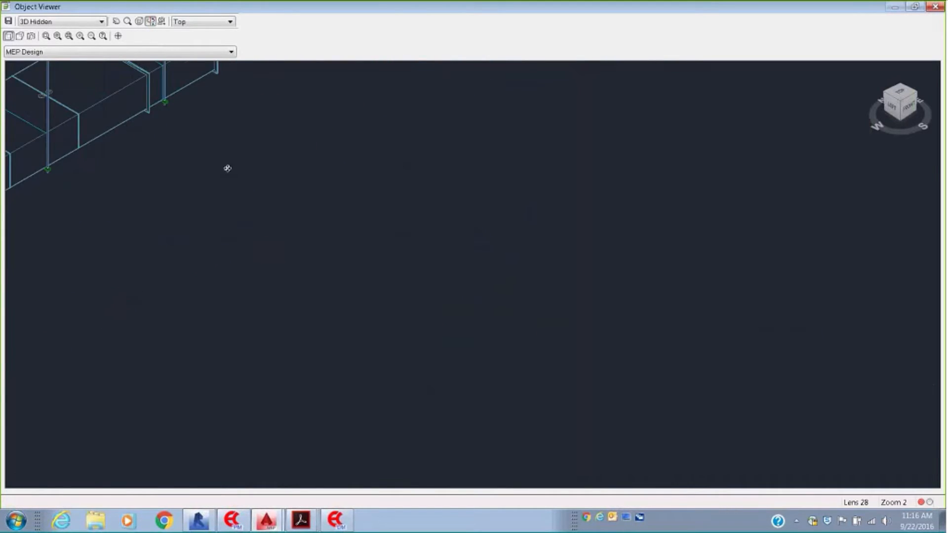
{"action": "scroll", "coordinate": [224, 332], "scroll_direction": "down", "scroll_amount": 5}
{"action": "scroll", "coordinate": [165, 362], "scroll_direction": "up", "scroll_amount": 2}
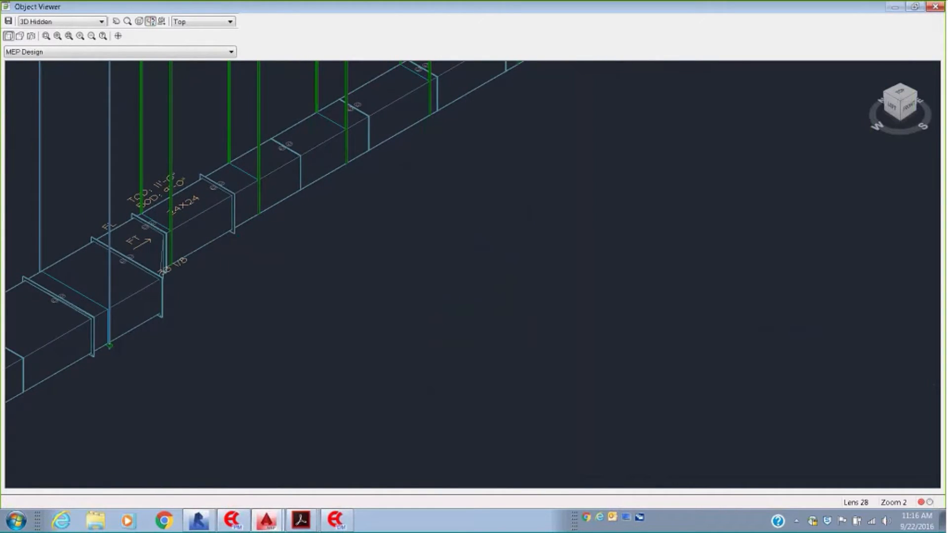
{"action": "middle_click_drag", "start_coordinate": [373, 251], "coordinate": [153, 342]}
{"action": "middle_click_drag", "start_coordinate": [459, 203], "coordinate": [252, 413]}
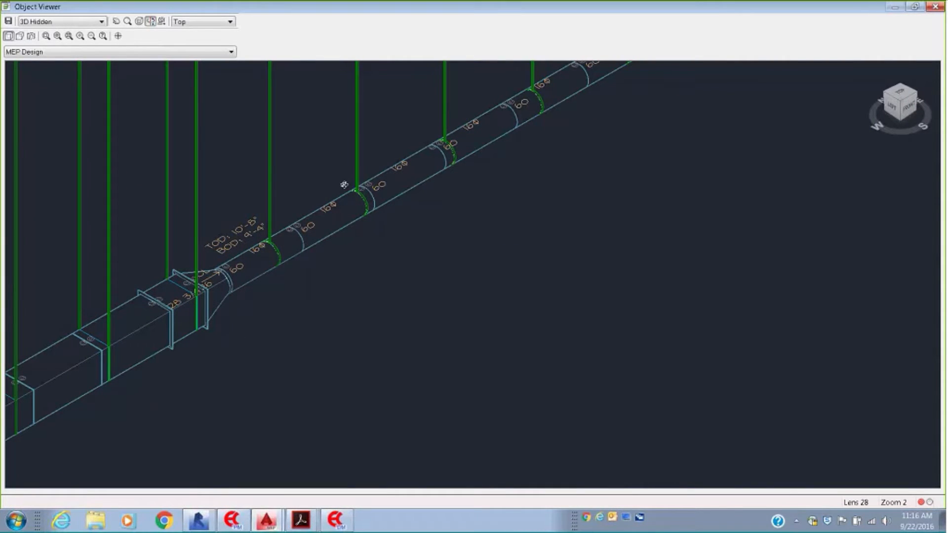
{"action": "left_click", "coordinate": [935, 7]}
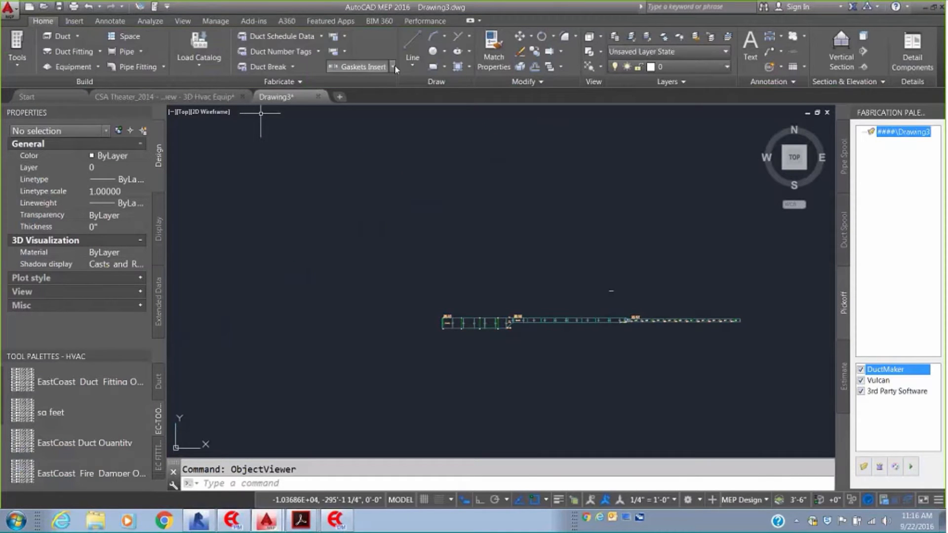
Review the Total Station export options for the entire duct run and close them without exporting.
{"action": "left_click", "coordinate": [393, 67]}
{"action": "left_click", "coordinate": [393, 68]}
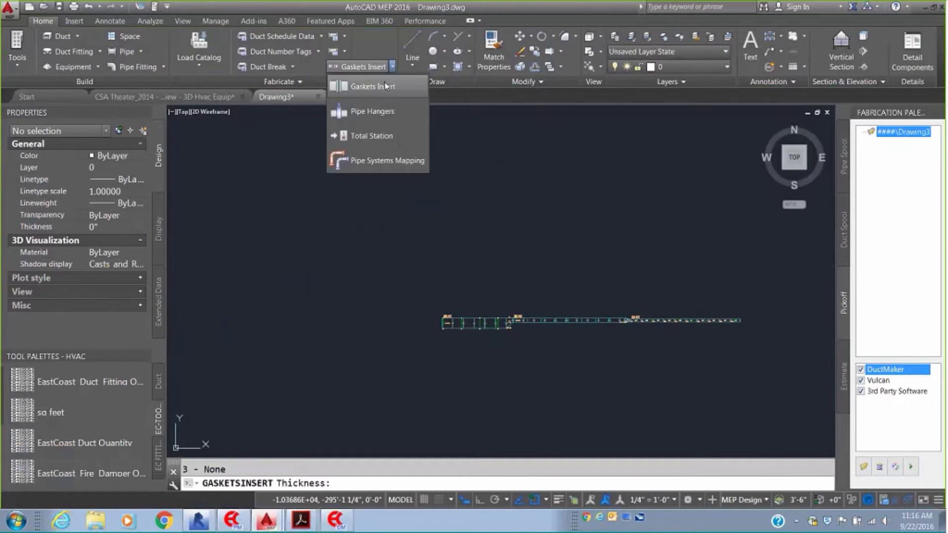
{"action": "left_click", "coordinate": [341, 134]}
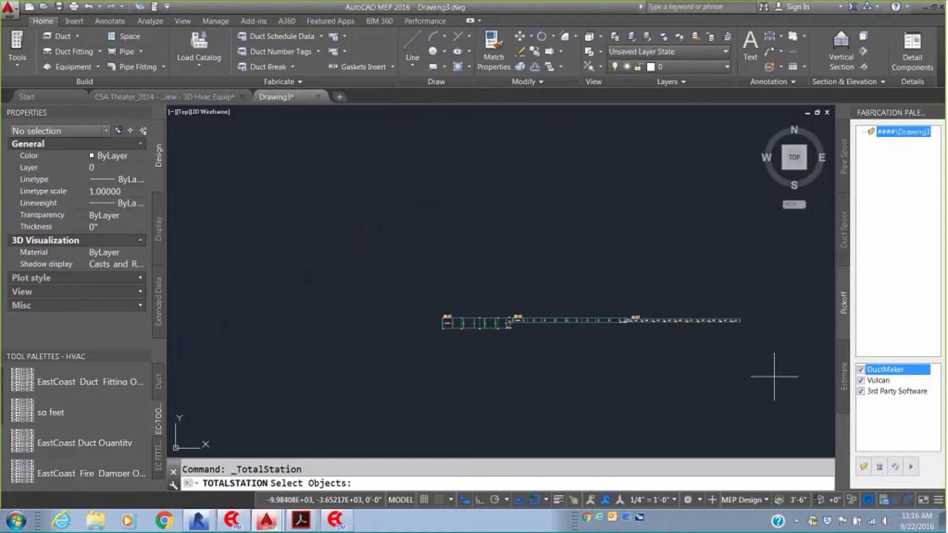
{"action": "left_click_drag", "start_coordinate": [775, 378], "coordinate": [326, 213]}
{"action": "key", "text": "Return"}
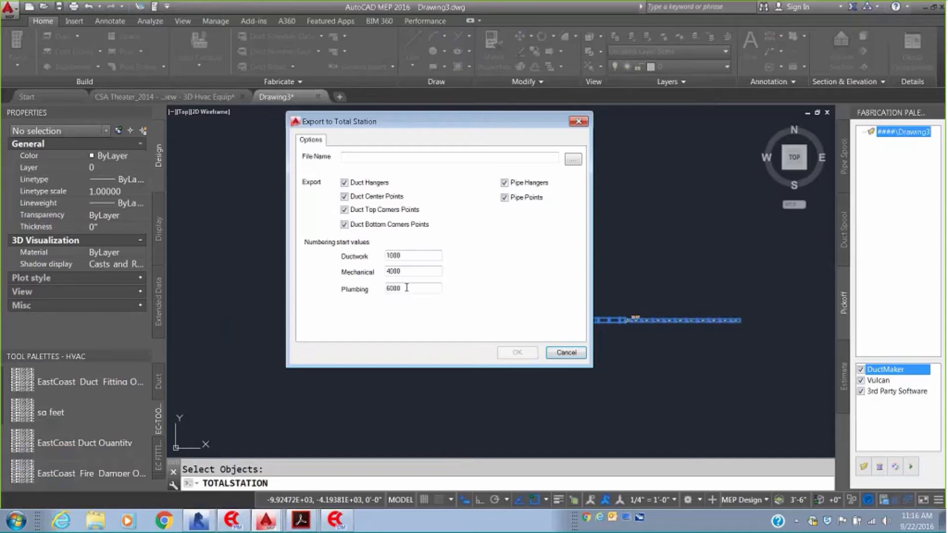
{"action": "left_click", "coordinate": [574, 360]}
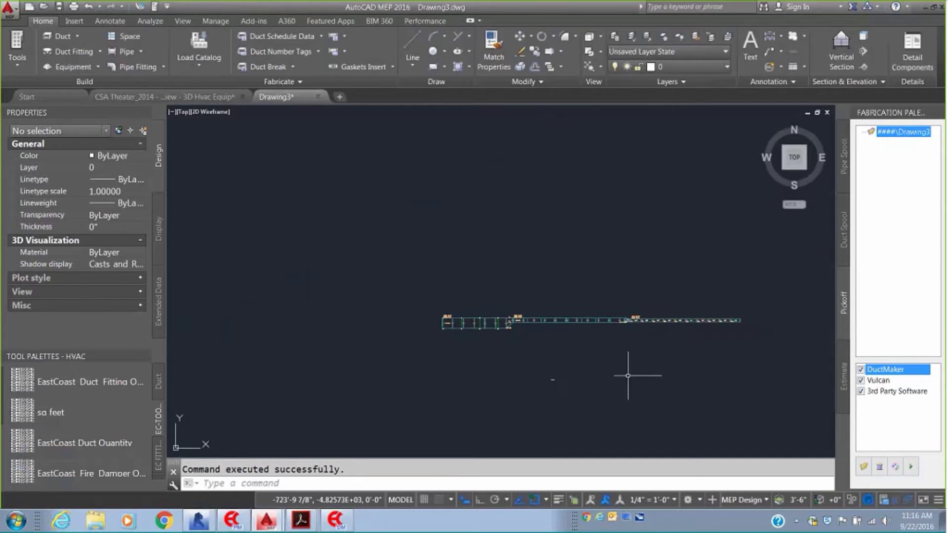
Return to the CSA Theater 3D HVAC drawing and examine the numbered ductwork from close up and as a whole.
{"action": "left_click", "coordinate": [195, 98]}
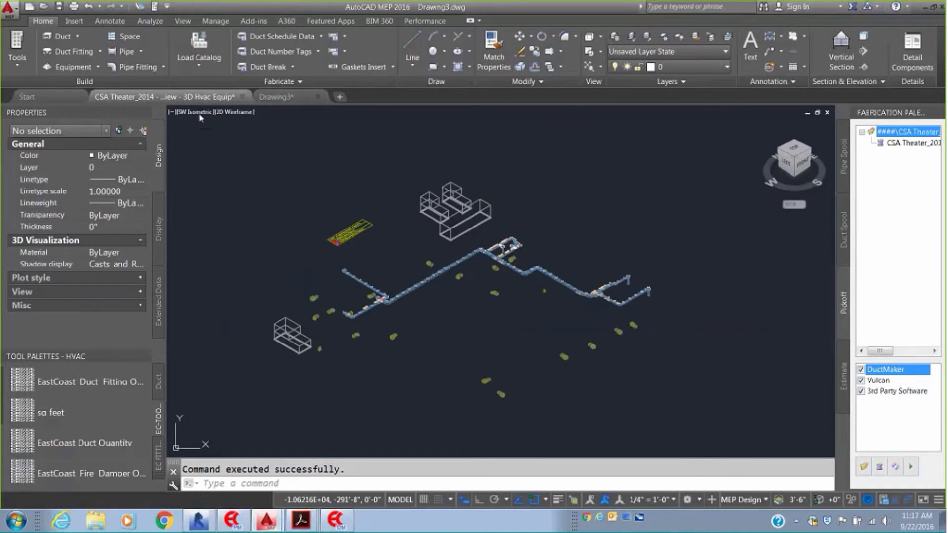
{"action": "scroll", "coordinate": [434, 292], "scroll_direction": "up", "scroll_amount": 5}
{"action": "scroll", "coordinate": [494, 242], "scroll_direction": "up", "scroll_amount": 2}
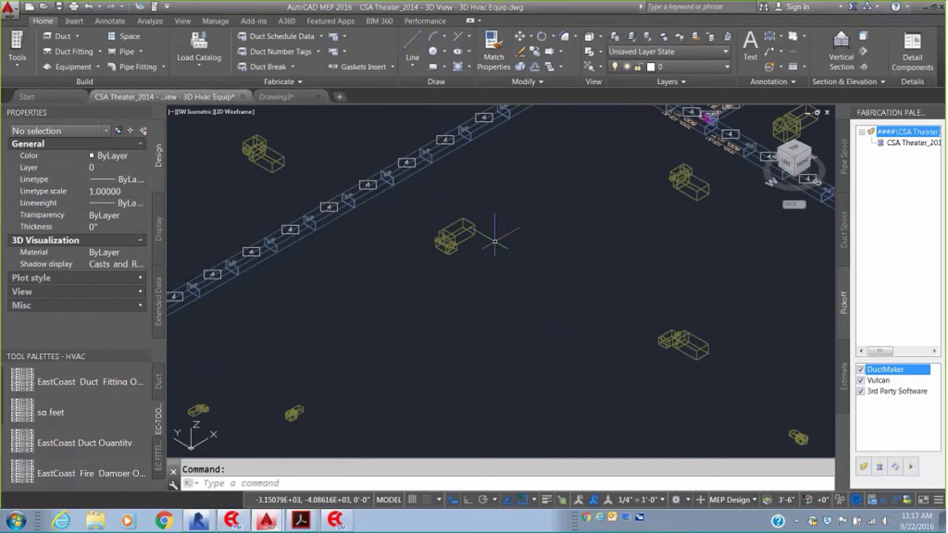
{"action": "middle_click_drag", "start_coordinate": [494, 242], "coordinate": [427, 397]}
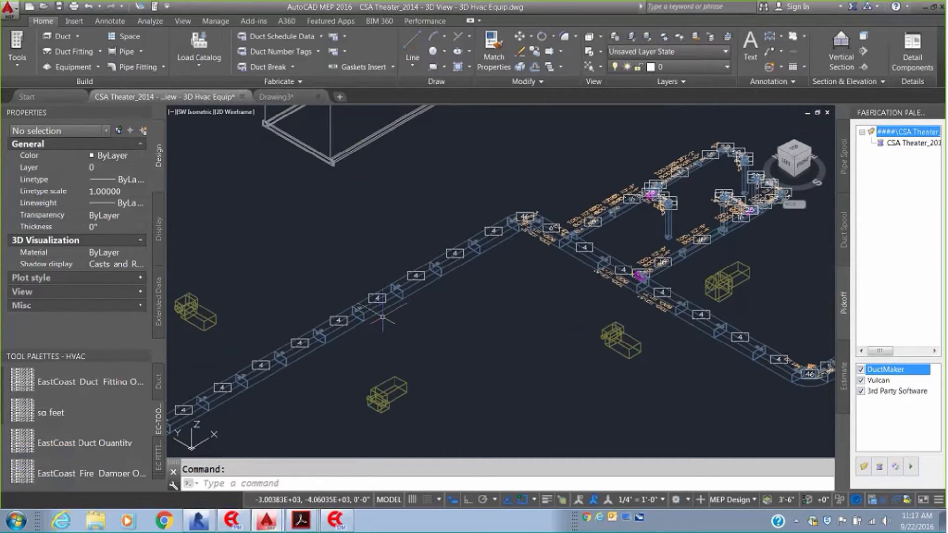
{"action": "scroll", "coordinate": [434, 330], "scroll_direction": "down", "scroll_amount": 2}
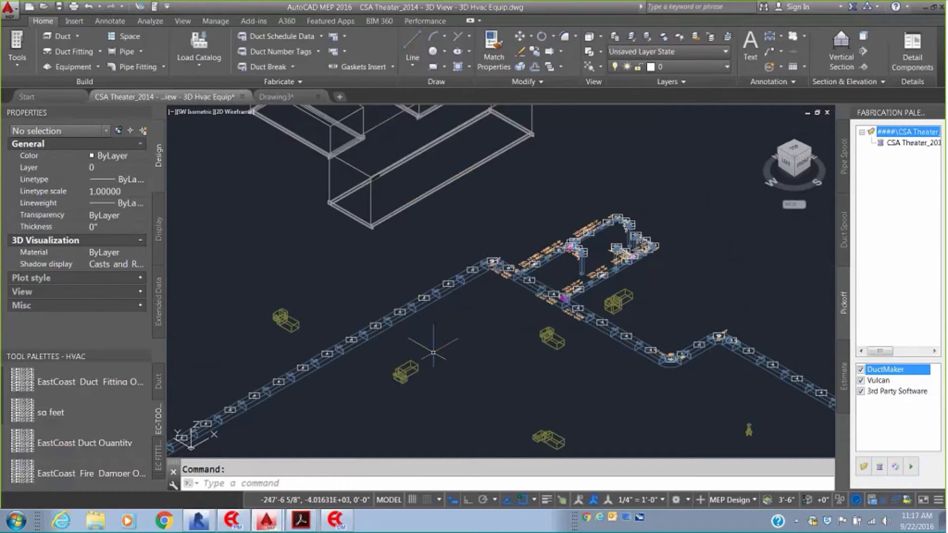
{"action": "middle_click_drag", "start_coordinate": [462, 323], "coordinate": [313, 285]}
{"action": "middle_click_drag", "start_coordinate": [591, 377], "coordinate": [574, 355]}
{"action": "scroll", "coordinate": [520, 370], "scroll_direction": "down", "scroll_amount": 2}
{"action": "scroll", "coordinate": [528, 375], "scroll_direction": "down", "scroll_amount": 3}
{"action": "middle_click_drag", "start_coordinate": [456, 389], "coordinate": [476, 358]}
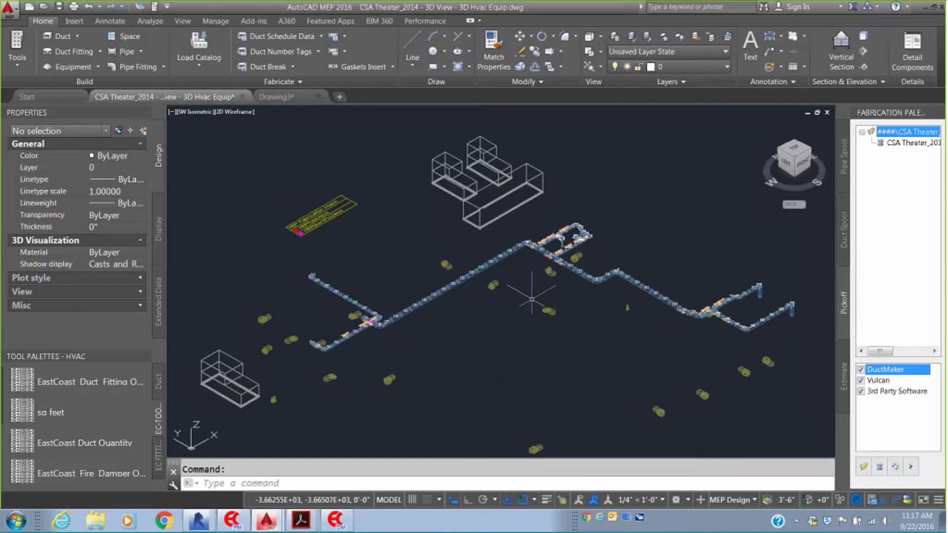
{"action": "scroll", "coordinate": [529, 298], "scroll_direction": "up", "scroll_amount": 2}
{"action": "scroll", "coordinate": [530, 298], "scroll_direction": "down", "scroll_amount": 2}
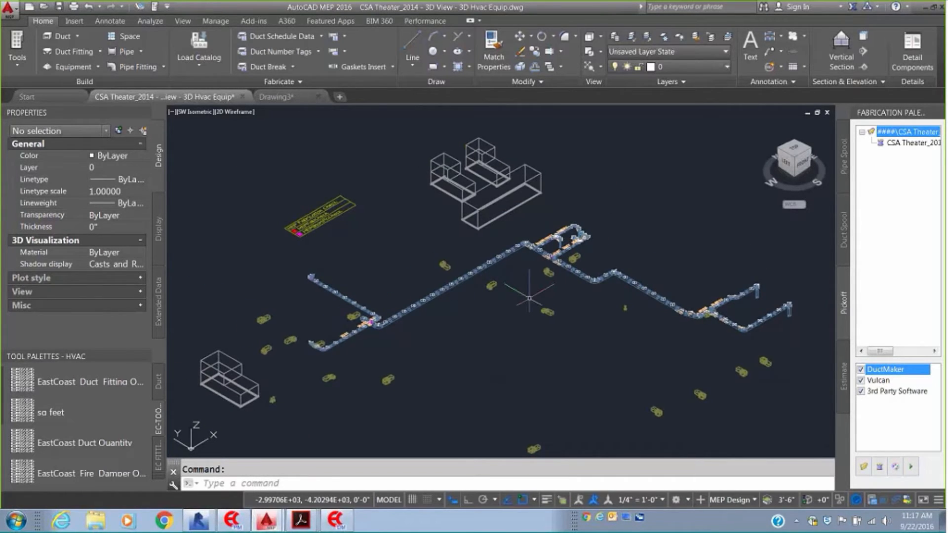